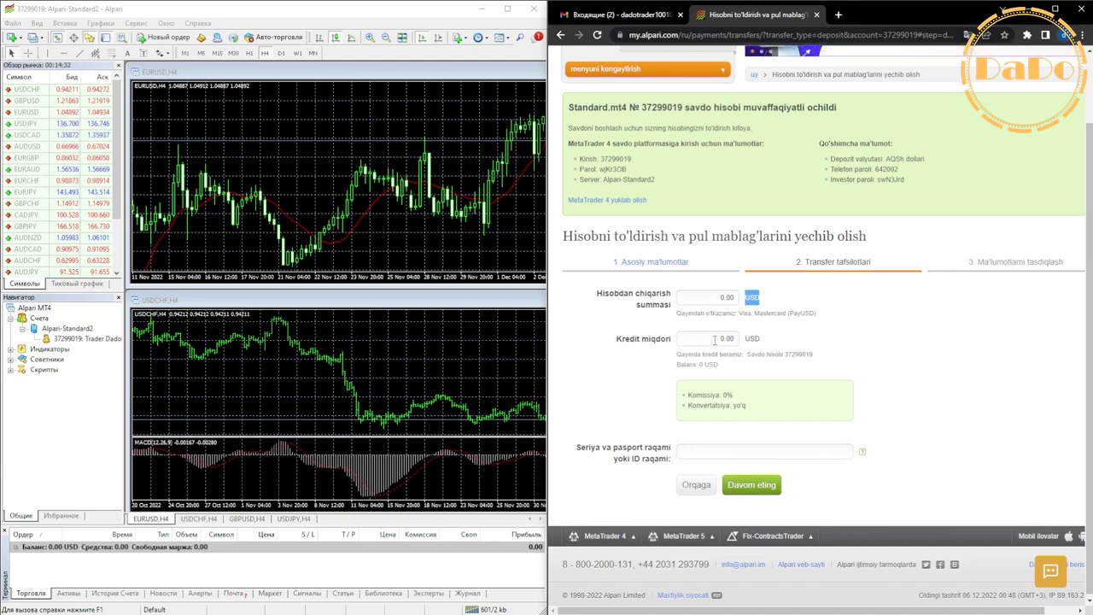
Replace the credit amount with 1000 USD.
{"action": "left_click_drag", "start_coordinate": [714, 339], "coordinate": [740, 339]}
{"action": "type", "text": "10000"}
{"action": "left_click_drag", "start_coordinate": [705, 297], "coordinate": [739, 301]}
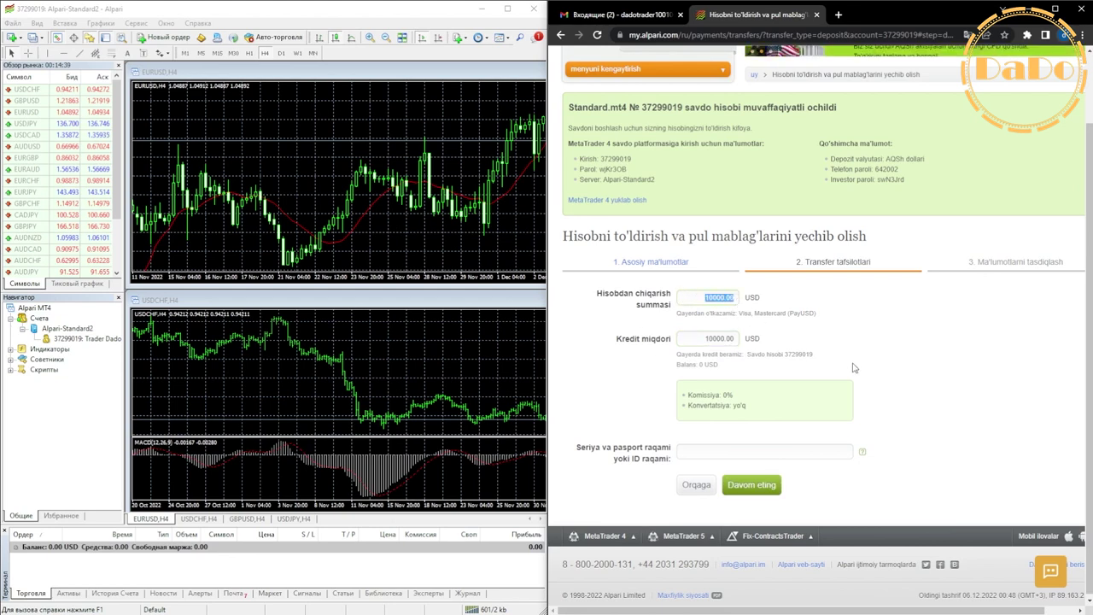
{"action": "left_click", "coordinate": [872, 367]}
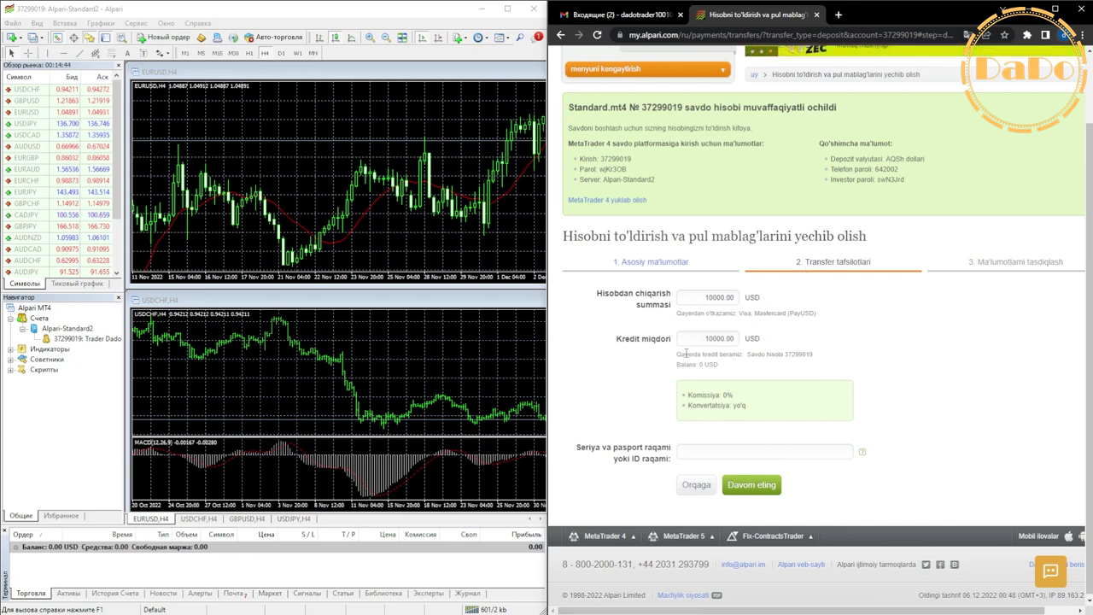
Review the commission and conversion details, fill in the passport ID, and continue to confirmation.
{"action": "left_click_drag", "start_coordinate": [702, 340], "coordinate": [742, 351]}
{"action": "left_click_drag", "start_coordinate": [689, 394], "coordinate": [758, 402]}
{"action": "left_click_drag", "start_coordinate": [688, 404], "coordinate": [792, 401]}
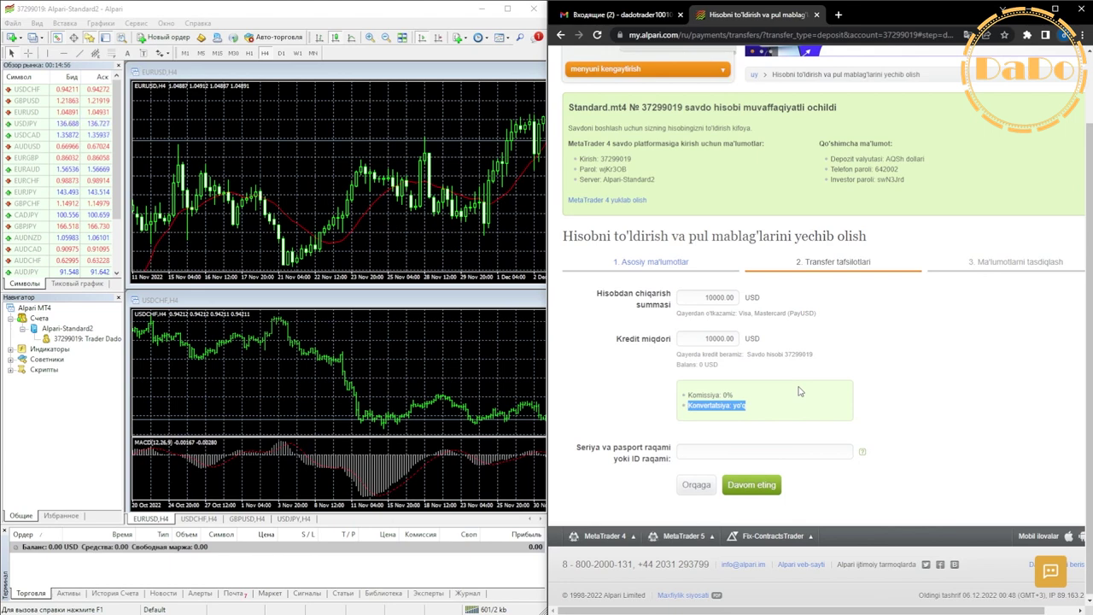
{"action": "left_click", "coordinate": [701, 455]}
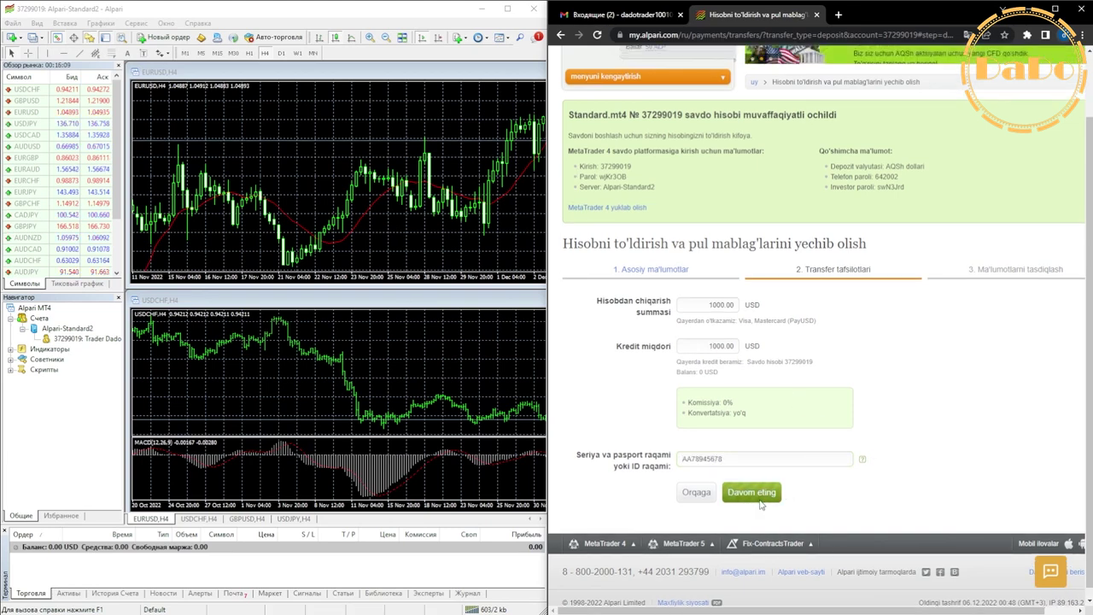
{"action": "left_click", "coordinate": [751, 493]}
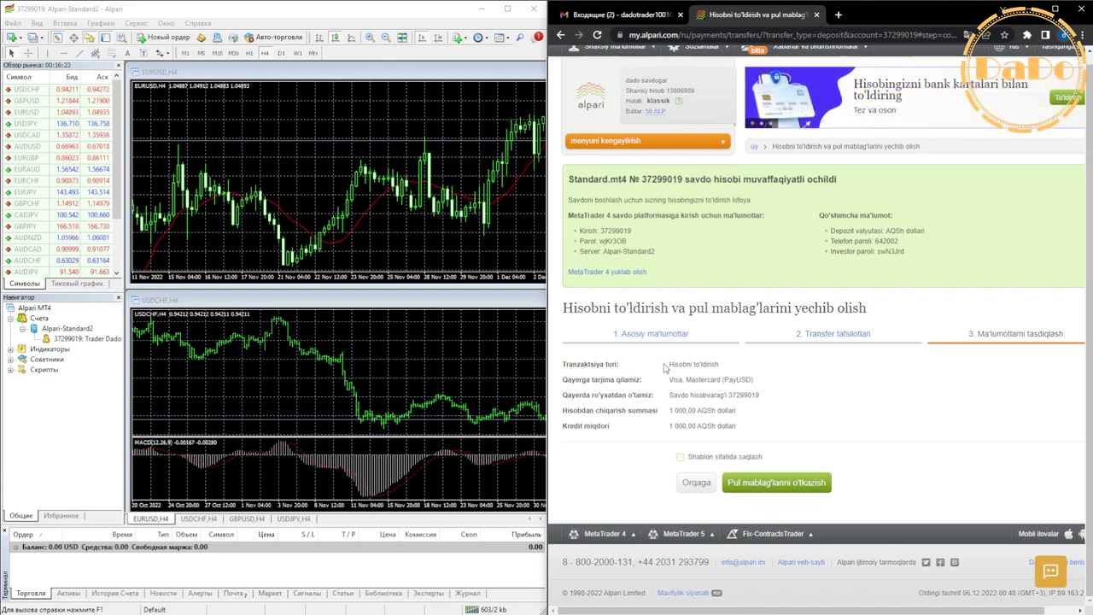
Review the 1000 USD Visa/Mastercard transfer details and submit the transfer.
{"action": "left_click_drag", "start_coordinate": [665, 368], "coordinate": [730, 366]}
{"action": "left_click_drag", "start_coordinate": [668, 381], "coordinate": [768, 400]}
{"action": "left_click", "coordinate": [764, 402]}
{"action": "left_click_drag", "start_coordinate": [671, 412], "coordinate": [736, 426]}
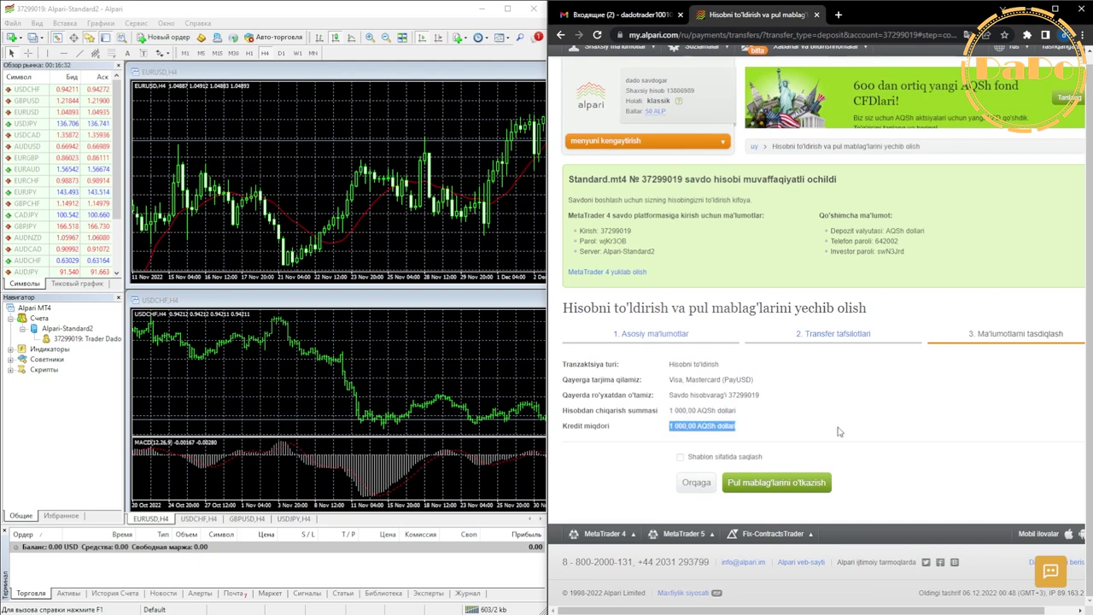
{"action": "left_click", "coordinate": [782, 478]}
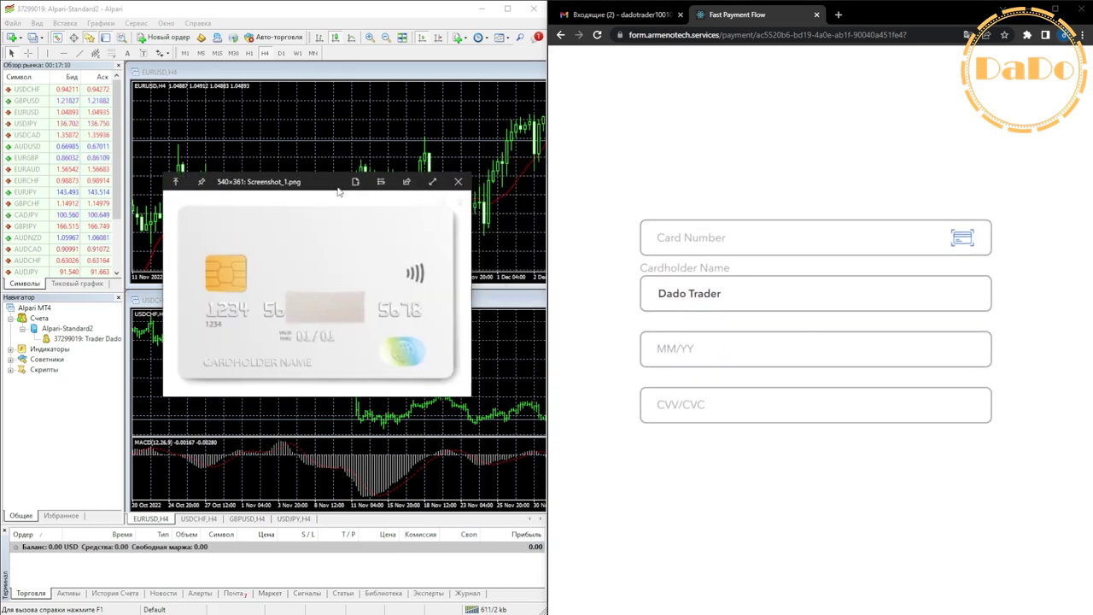
Place the card image beside the payment form and enter the card number.
{"action": "left_click_drag", "start_coordinate": [339, 192], "coordinate": [2, 209]}
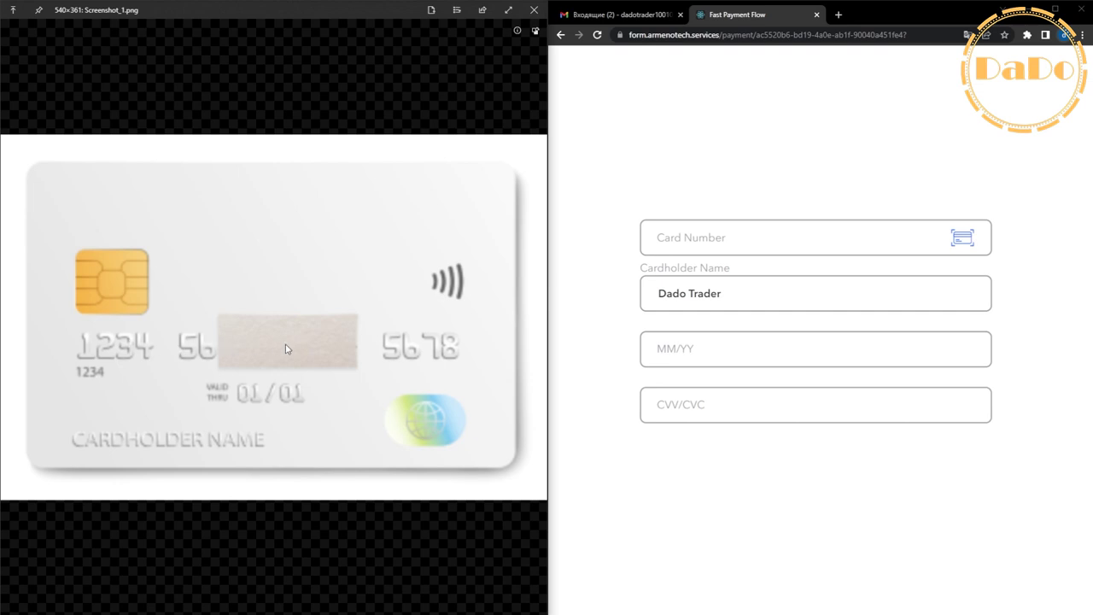
{"action": "left_click", "coordinate": [677, 238]}
{"action": "type", "text": "1234 1234 1234 1234"}
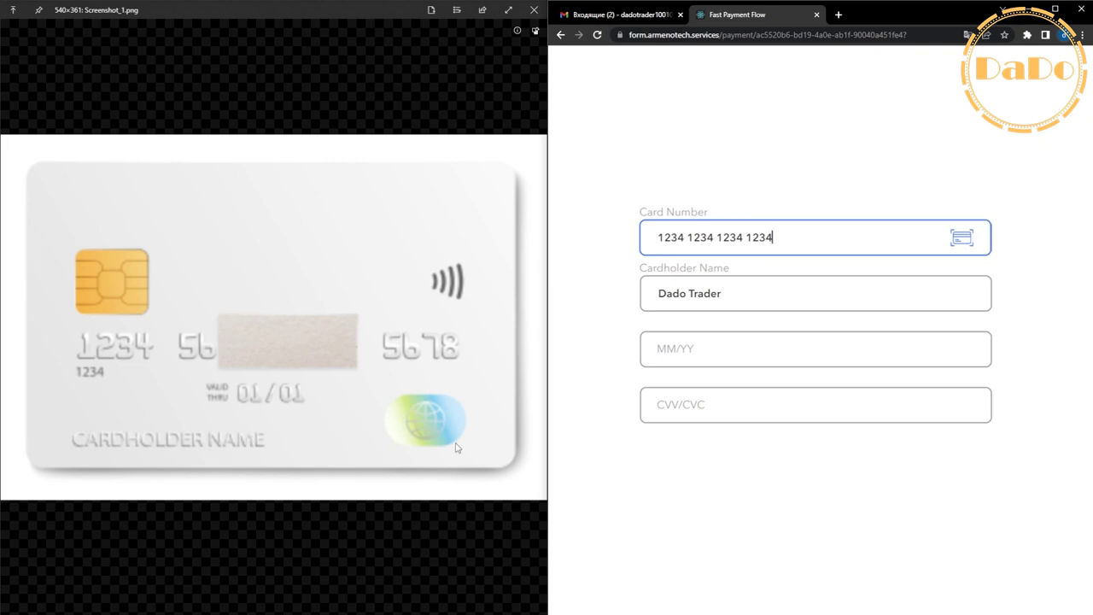
{"action": "mouse_move", "coordinate": [740, 295]}
{"action": "left_mouse_down"}
{"action": "mouse_move", "coordinate": [643, 302]}
{"action": "mouse_move", "coordinate": [725, 295]}
{"action": "left_mouse_up"}
{"action": "left_click", "coordinate": [713, 295]}
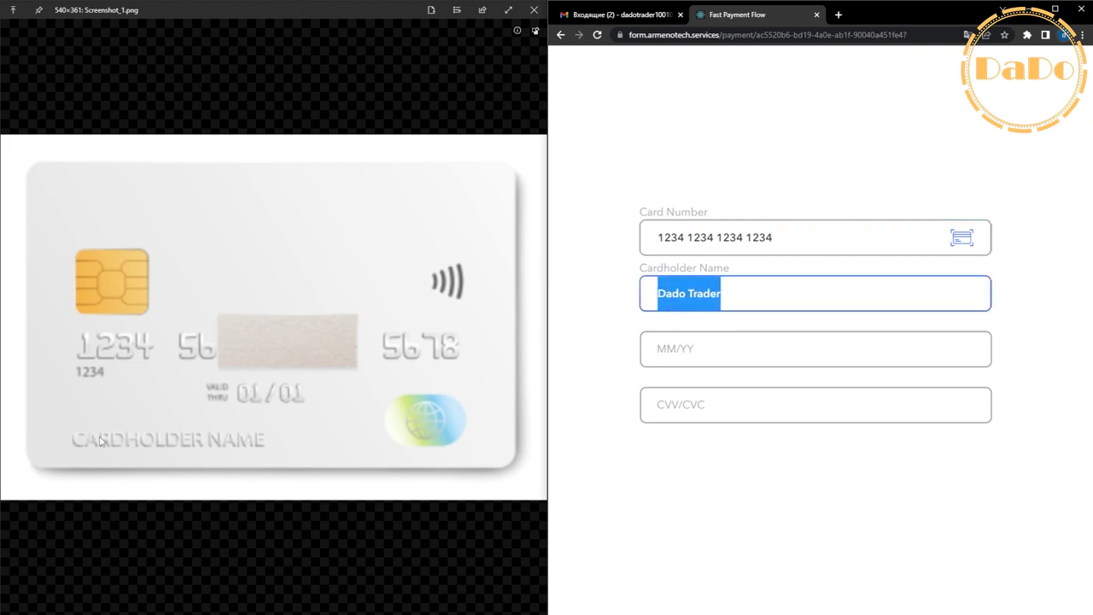
Enter the card's expiry date and CVV code.
{"action": "left_click", "coordinate": [707, 353]}
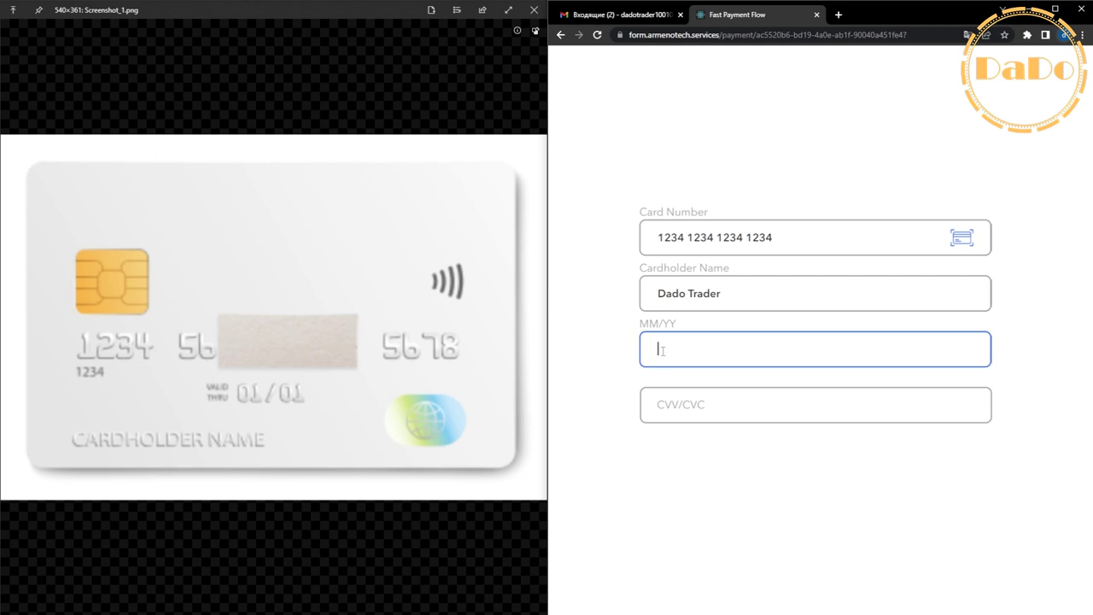
{"action": "type", "text": "04/24"}
{"action": "left_click", "coordinate": [491, 153]}
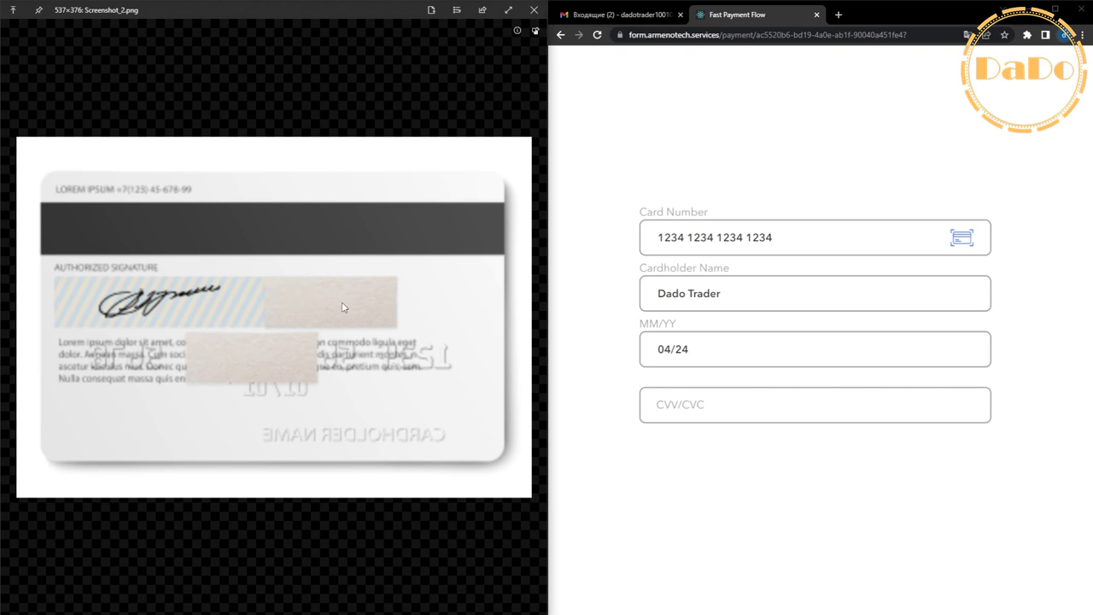
{"action": "left_click", "coordinate": [698, 407]}
{"action": "type", "text": "123"}
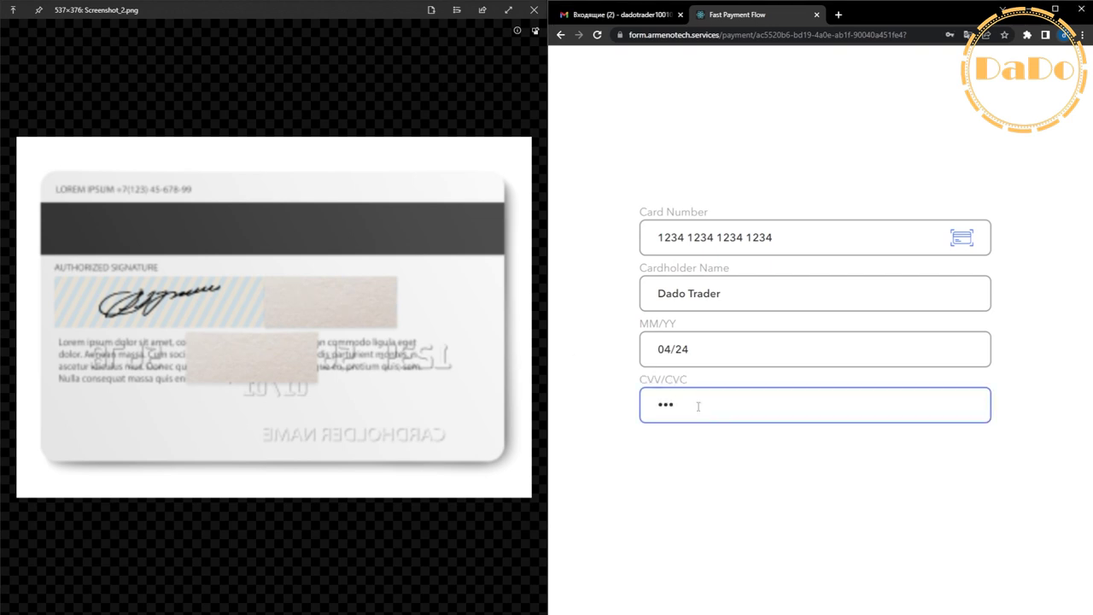
Submit the USD 1000 card payment.
{"action": "left_click", "coordinate": [730, 497]}
{"action": "scroll", "coordinate": [735, 490], "scroll_direction": "down", "scroll_amount": 4}
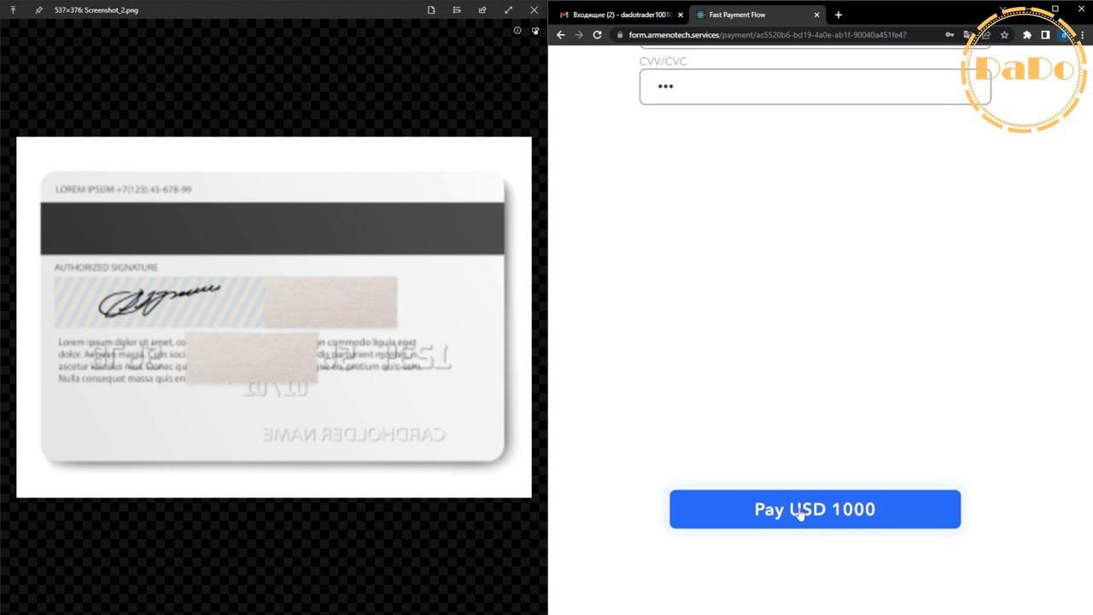
{"action": "left_click", "coordinate": [801, 513]}
{"action": "scroll", "coordinate": [831, 432], "scroll_direction": "down", "scroll_amount": 5}
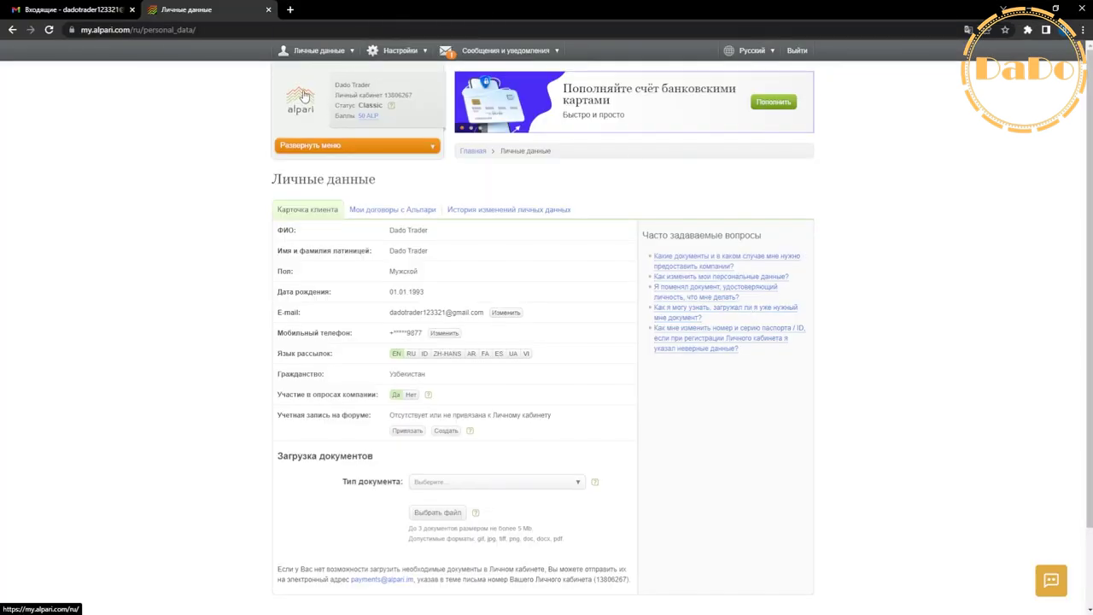
From the Alpari home page, choose HUMO & UZcard (UZS) under Пополнить счет.
{"action": "left_click", "coordinate": [304, 97]}
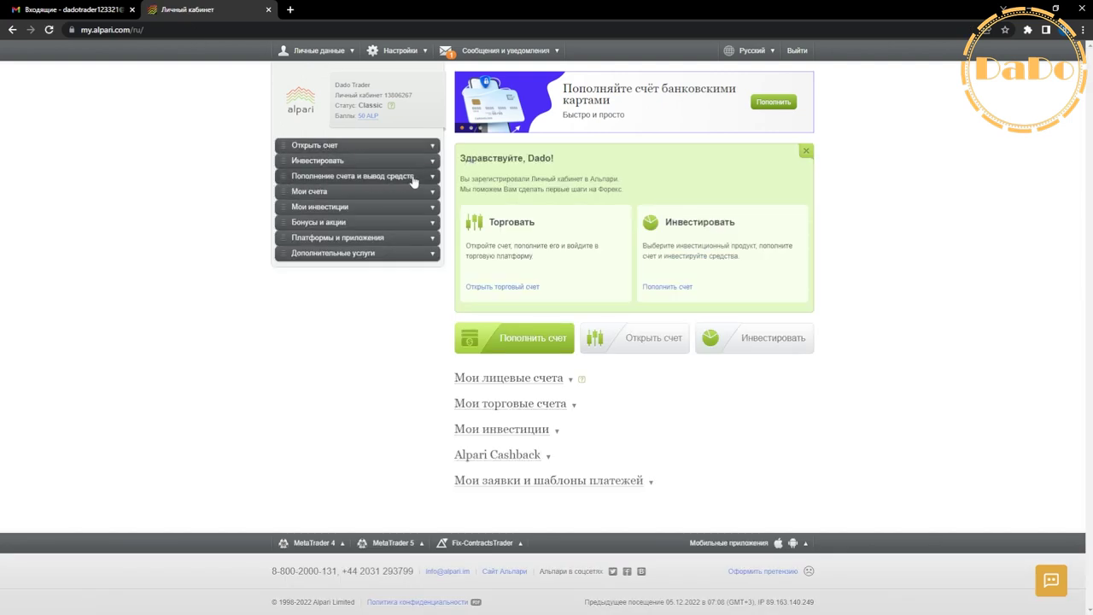
{"action": "left_click", "coordinate": [290, 177]}
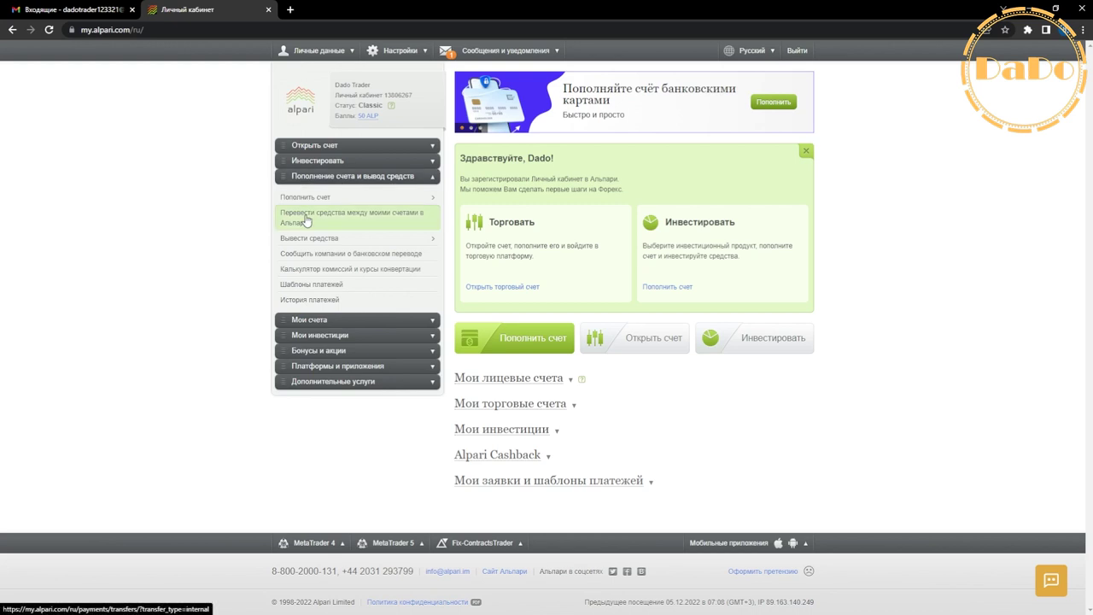
{"action": "mouse_move", "coordinate": [327, 202]}
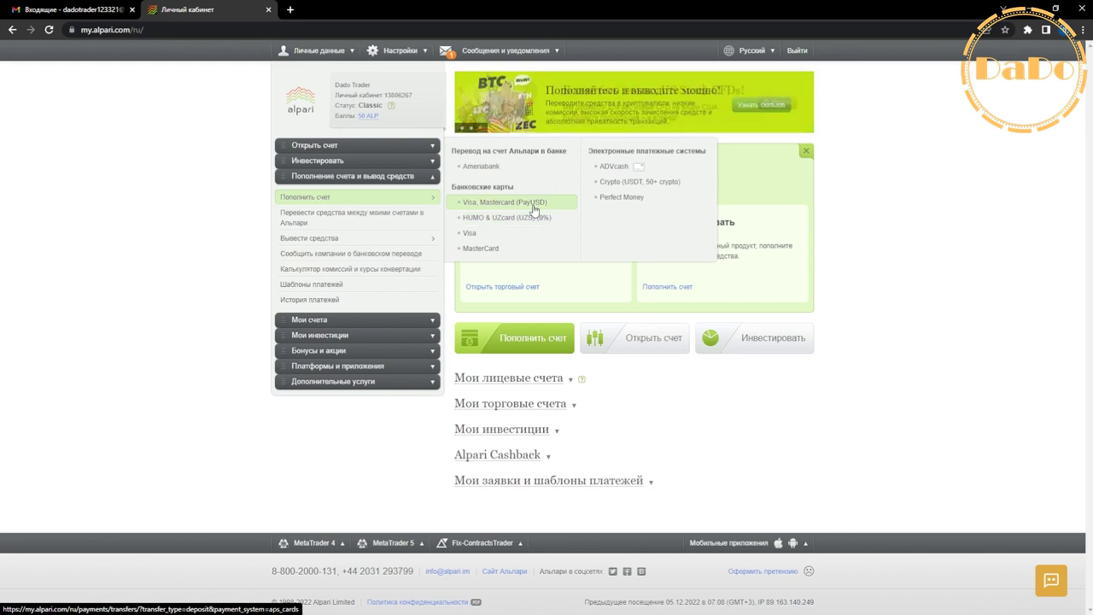
{"action": "left_click", "coordinate": [513, 217]}
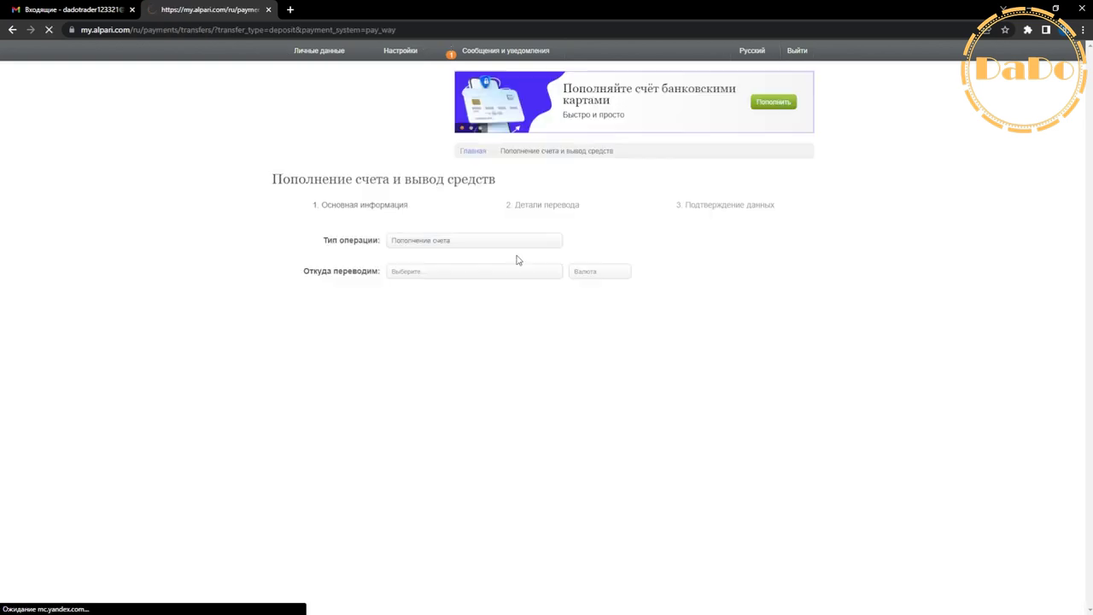
Keep Пополнение счета as operation type and HUMO & UZcard (UZS) as the source.
{"action": "left_click_drag", "start_coordinate": [320, 242], "coordinate": [384, 244]}
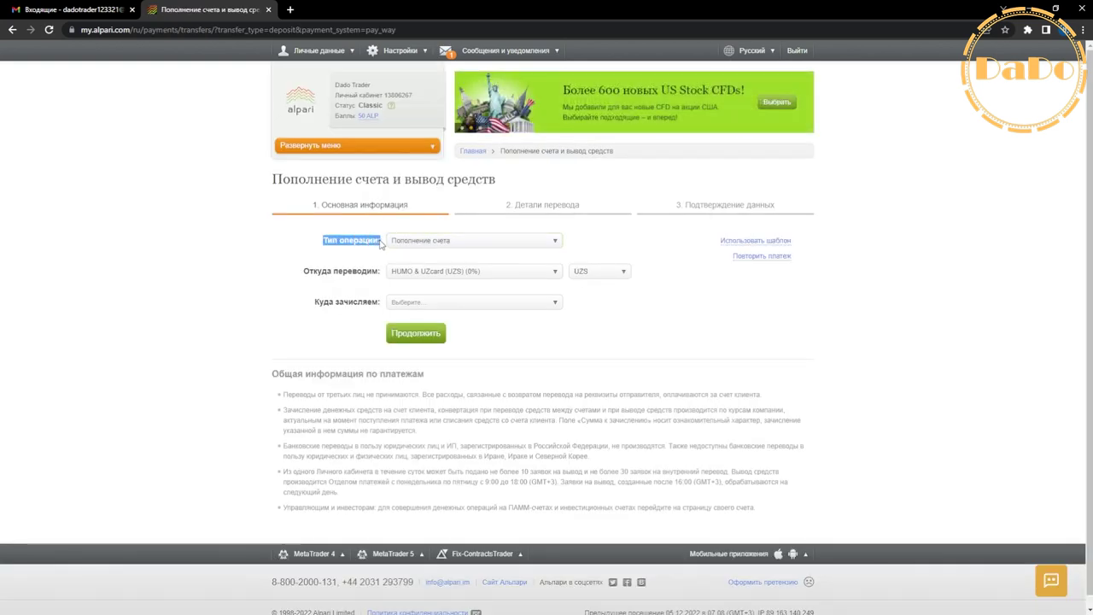
{"action": "left_click", "coordinate": [372, 253]}
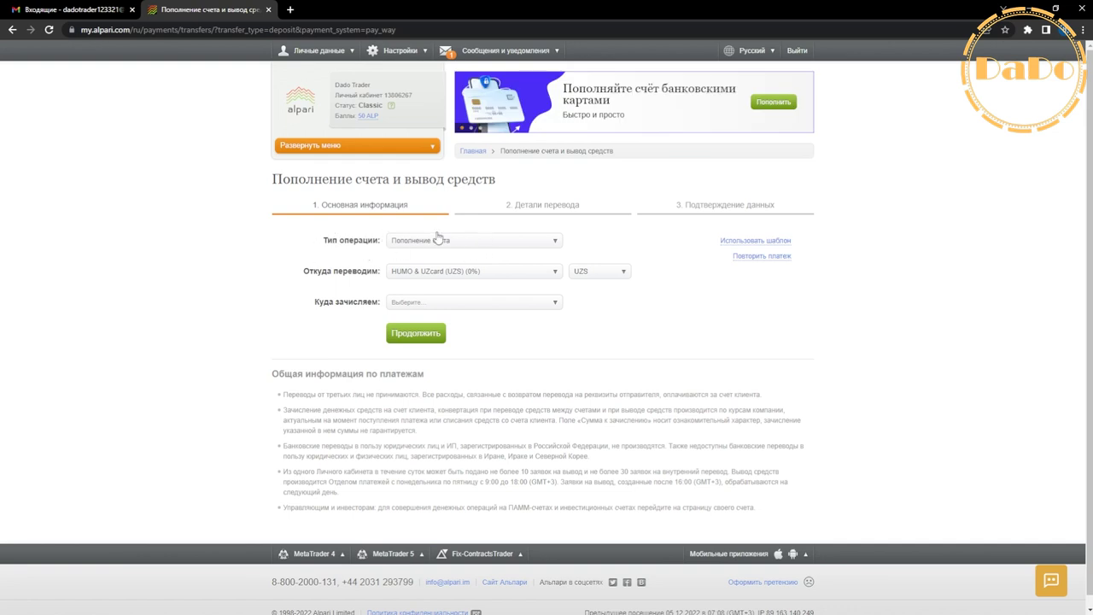
{"action": "left_click", "coordinate": [425, 243]}
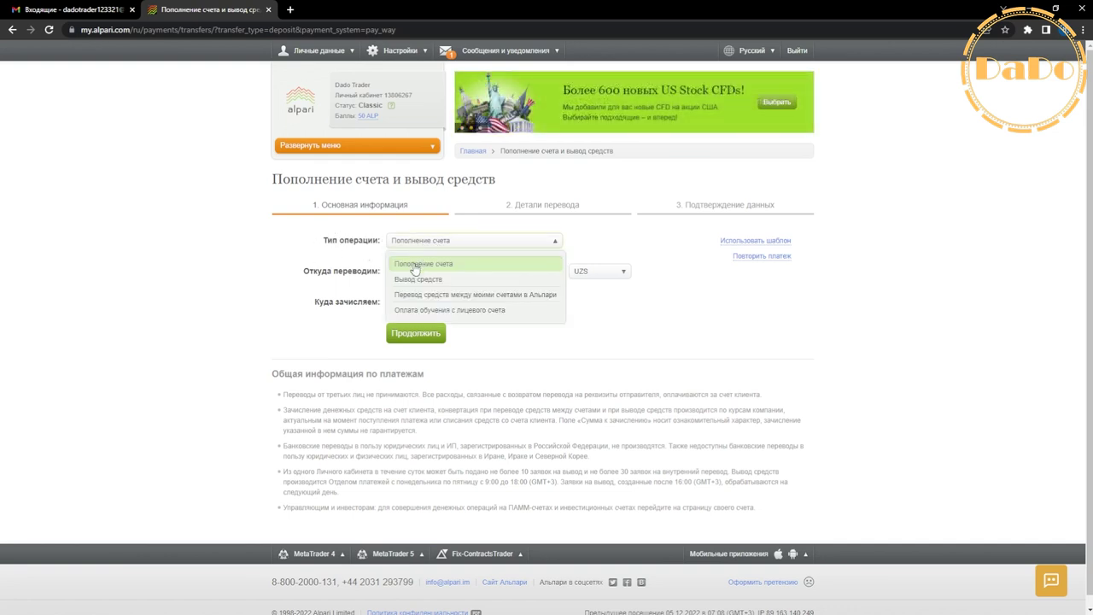
{"action": "left_click", "coordinate": [422, 261]}
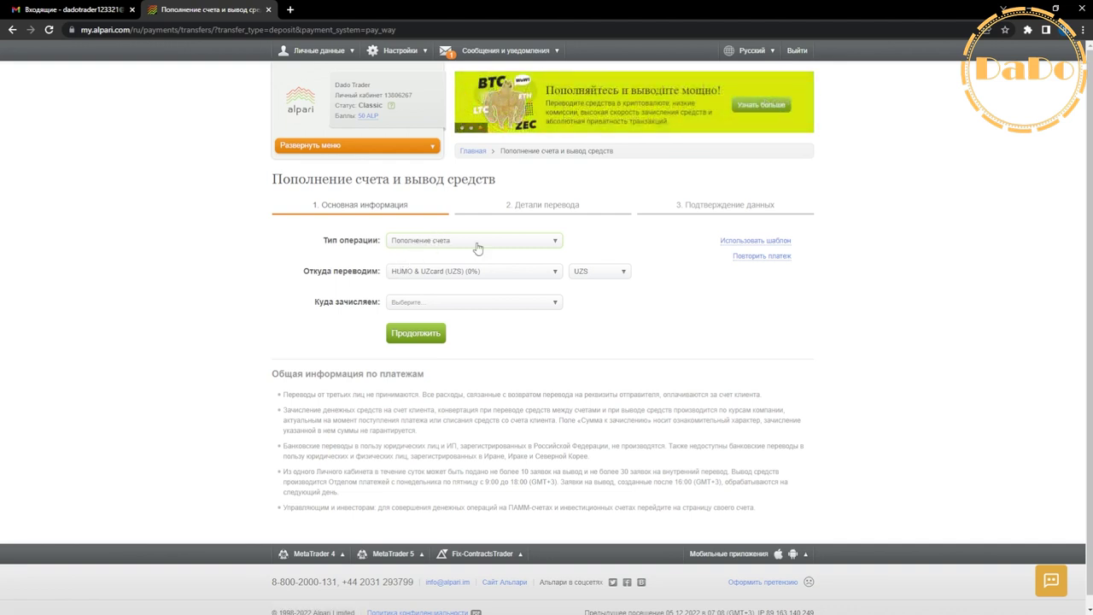
{"action": "left_click", "coordinate": [440, 248]}
{"action": "left_click", "coordinate": [435, 263]}
{"action": "left_click", "coordinate": [468, 273]}
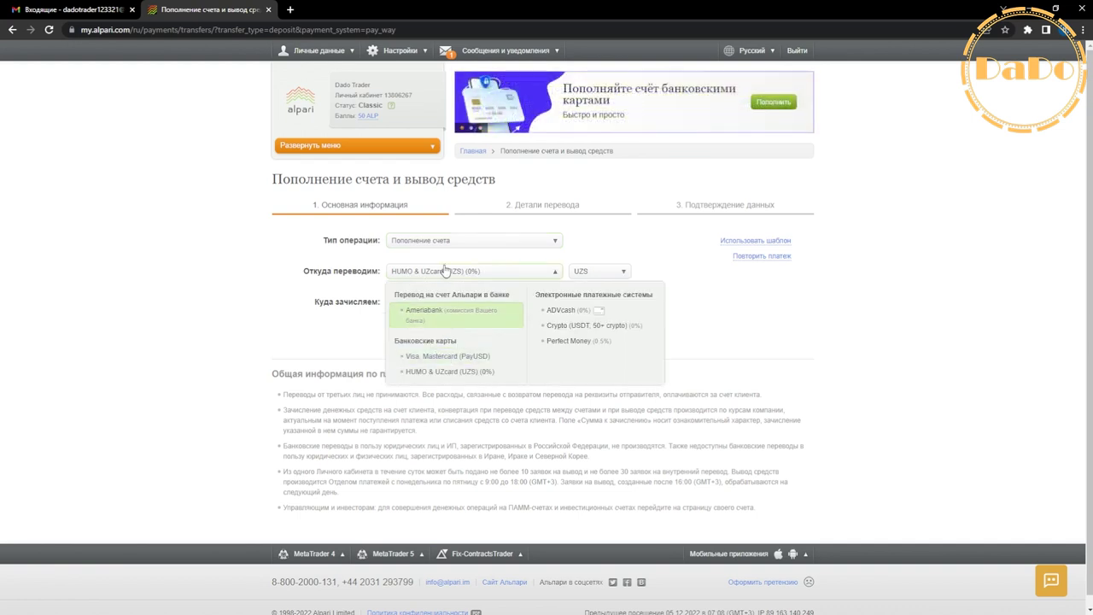
{"action": "left_click", "coordinate": [451, 273]}
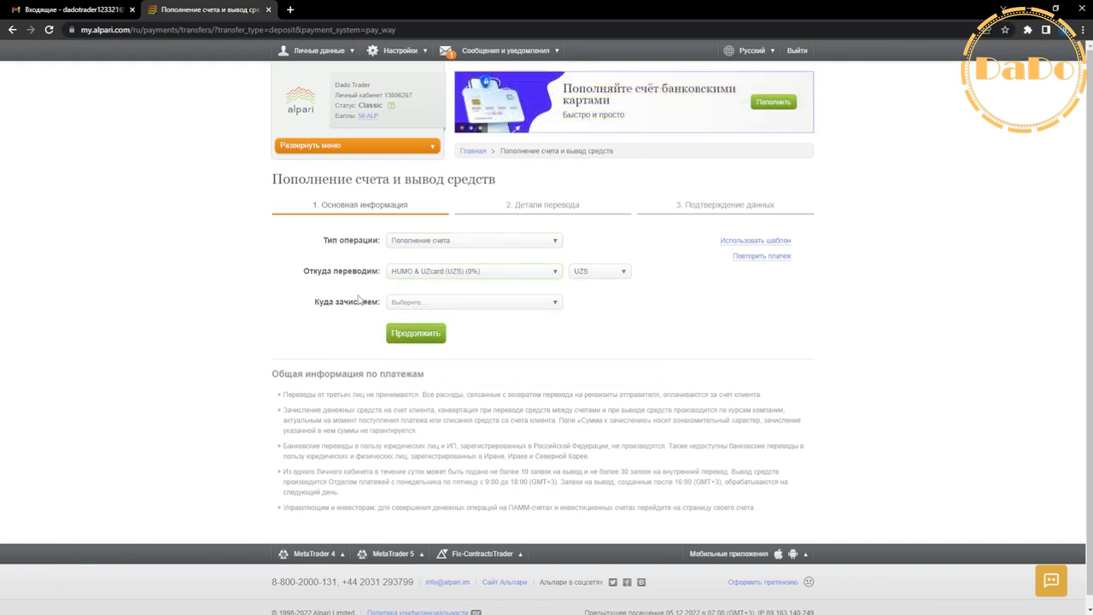
Credit the deposit to the USD personal account, keeping UZS as source currency.
{"action": "left_click", "coordinate": [410, 310]}
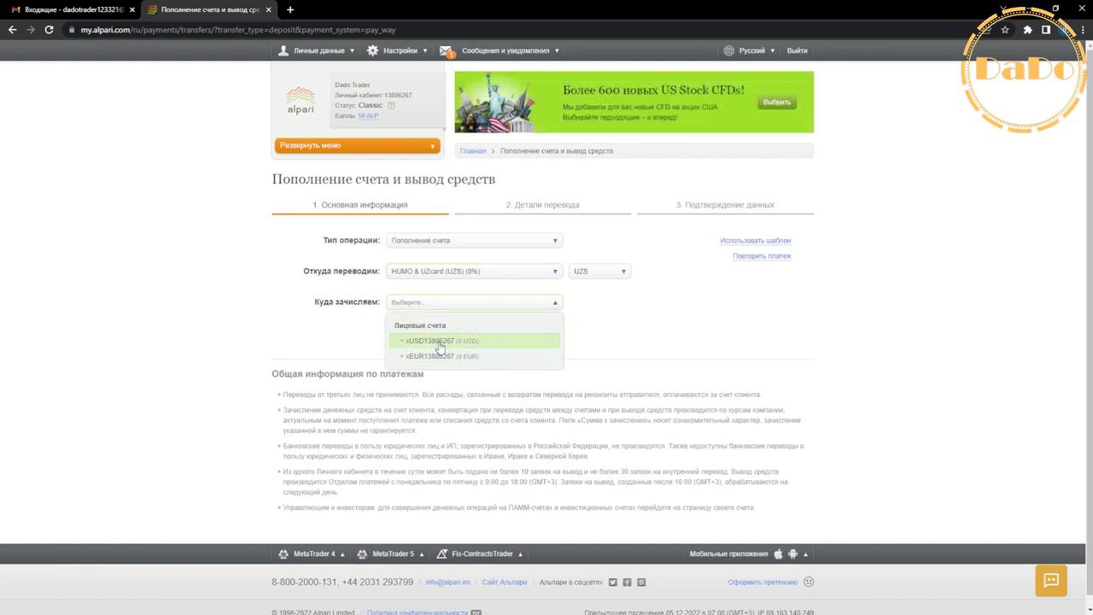
{"action": "left_click", "coordinate": [439, 342]}
{"action": "left_click", "coordinate": [596, 269]}
{"action": "left_click", "coordinate": [598, 301]}
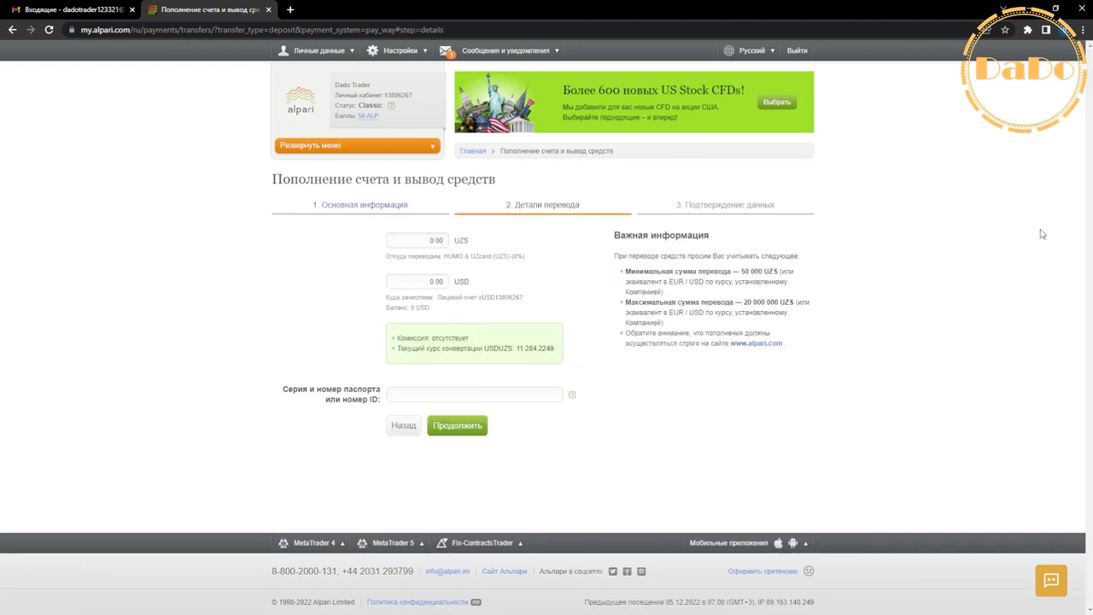
Set the UZS amount to the 20,000,000 maximum, converting to 1,772.39 USD.
{"action": "left_click_drag", "start_coordinate": [741, 272], "coordinate": [778, 271]}
{"action": "key", "text": "ctrl+c"}
{"action": "left_click", "coordinate": [417, 240]}
{"action": "key", "text": "ctrl+v"}
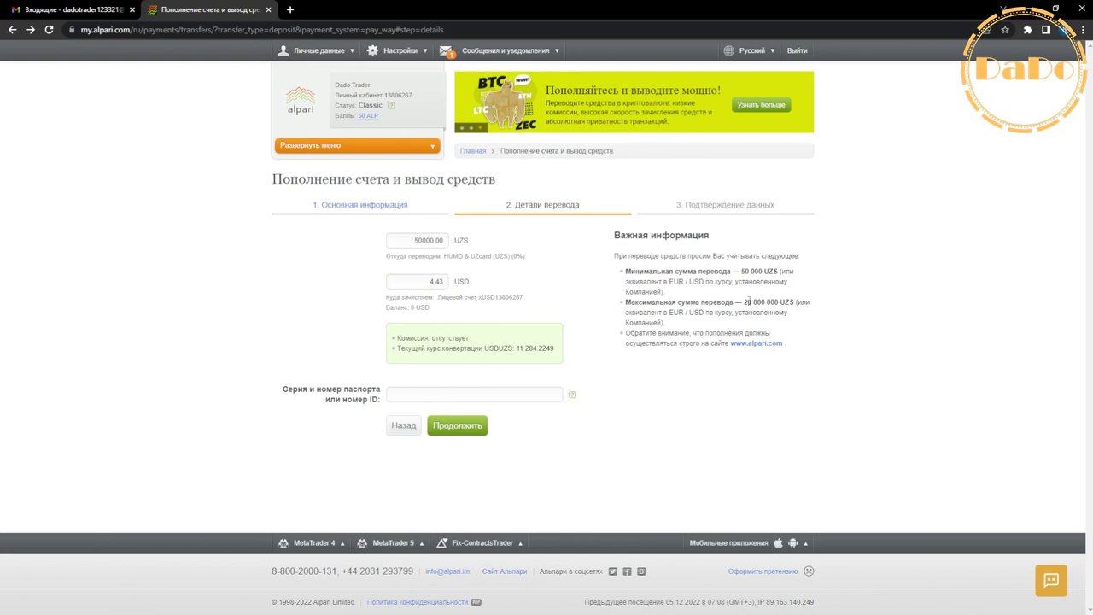
{"action": "left_click_drag", "start_coordinate": [743, 302], "coordinate": [777, 302]}
{"action": "left_click", "coordinate": [407, 280]}
{"action": "key", "text": "ctrl+a"}
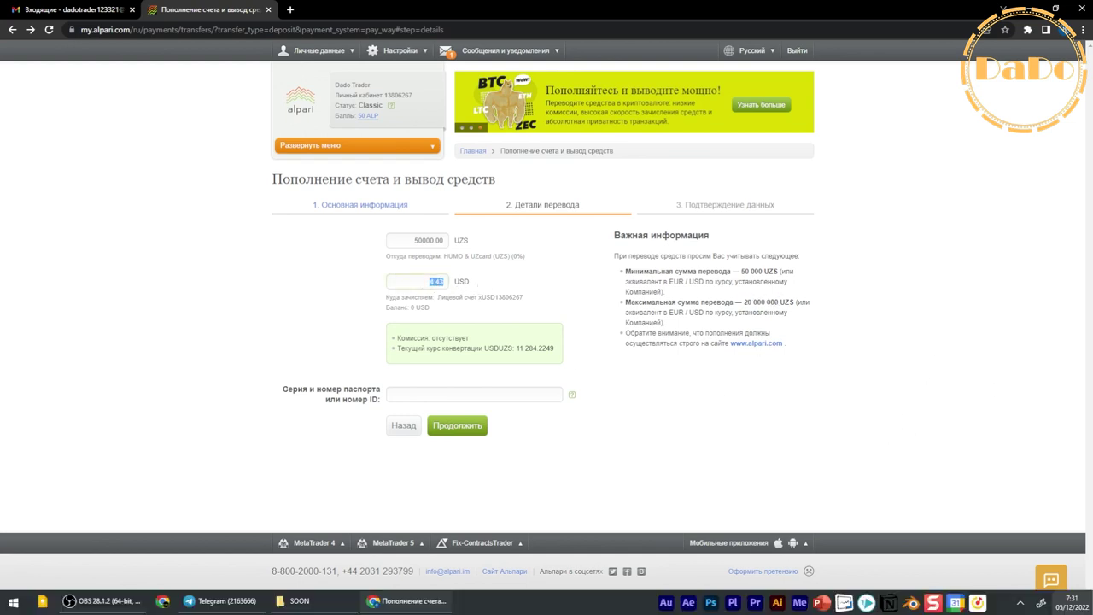
{"action": "key", "text": "ctrl+v"}
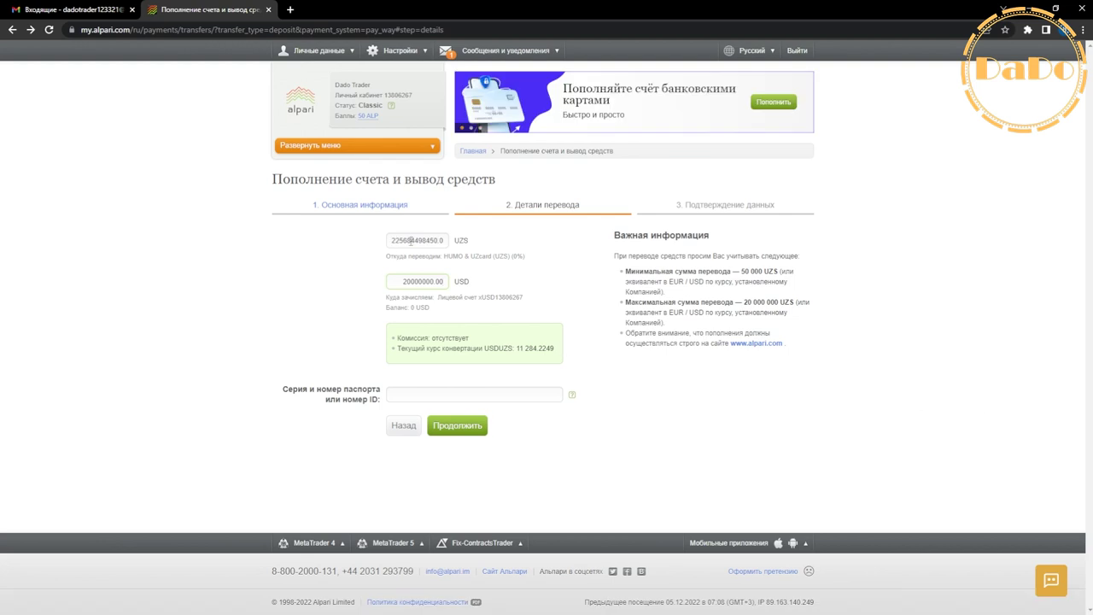
{"action": "double_click", "coordinate": [415, 240]}
{"action": "key", "text": "ctrl+v"}
{"action": "left_click_drag", "start_coordinate": [421, 281], "coordinate": [443, 279]}
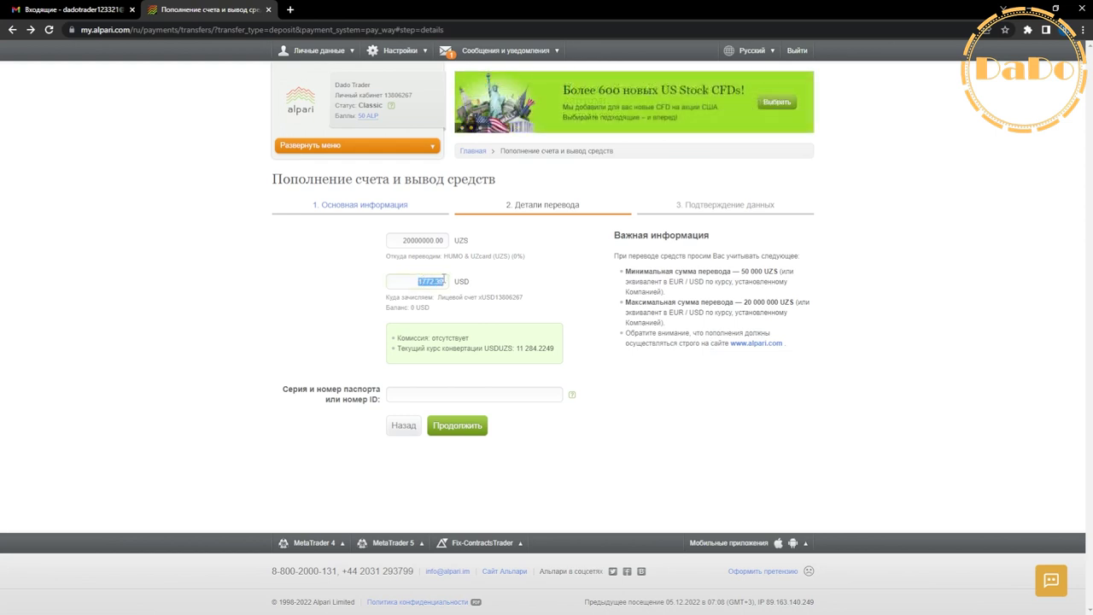
Enter the passport number and proceed to the confirmation step.
{"action": "left_click", "coordinate": [453, 432]}
{"action": "left_click", "coordinate": [457, 394]}
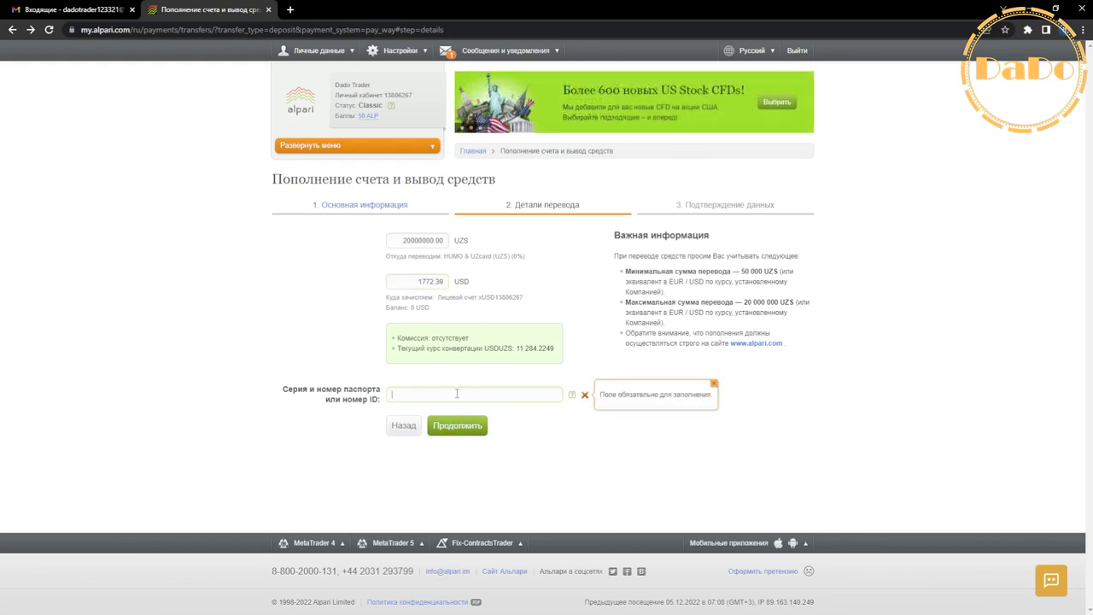
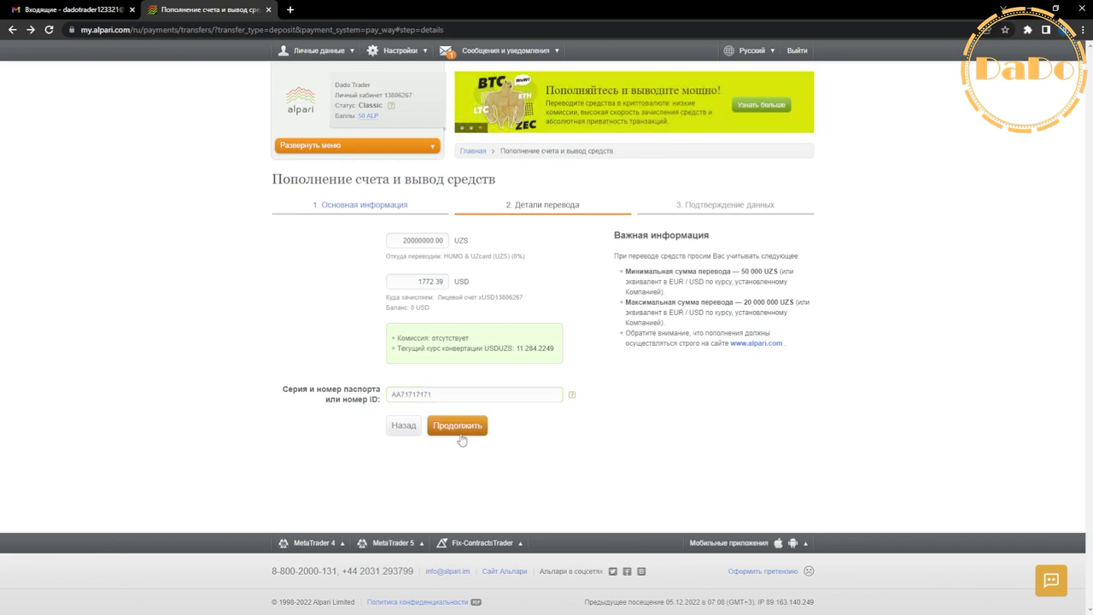
{"action": "left_click", "coordinate": [448, 427]}
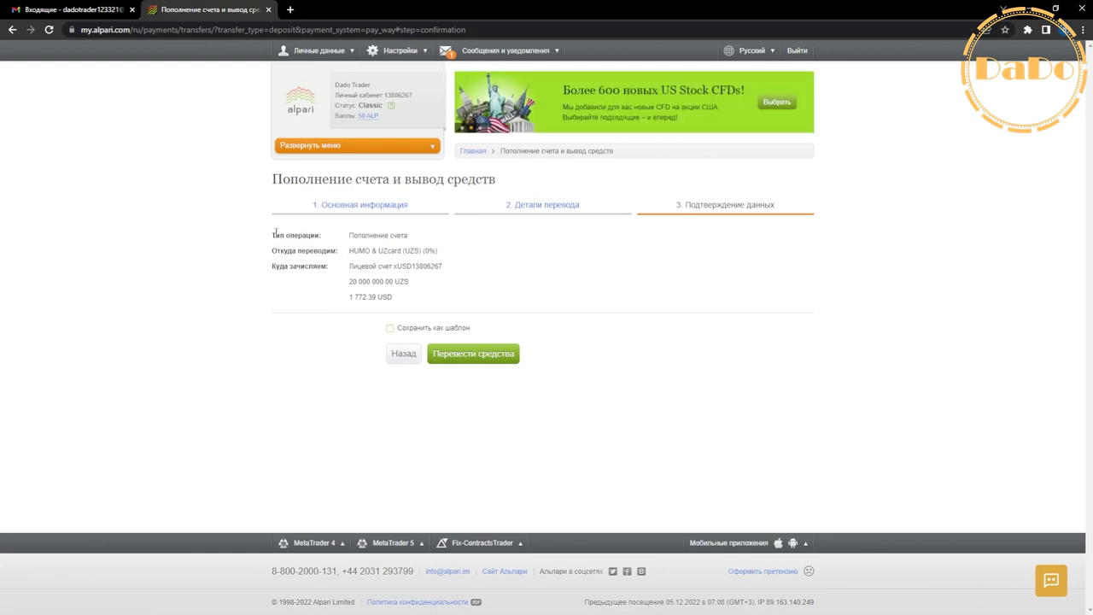
Review the summary: account top-up, USD account, 20,000,000.00 UZS credited as 1,772.39 USD.
{"action": "left_click_drag", "start_coordinate": [271, 233], "coordinate": [413, 236]}
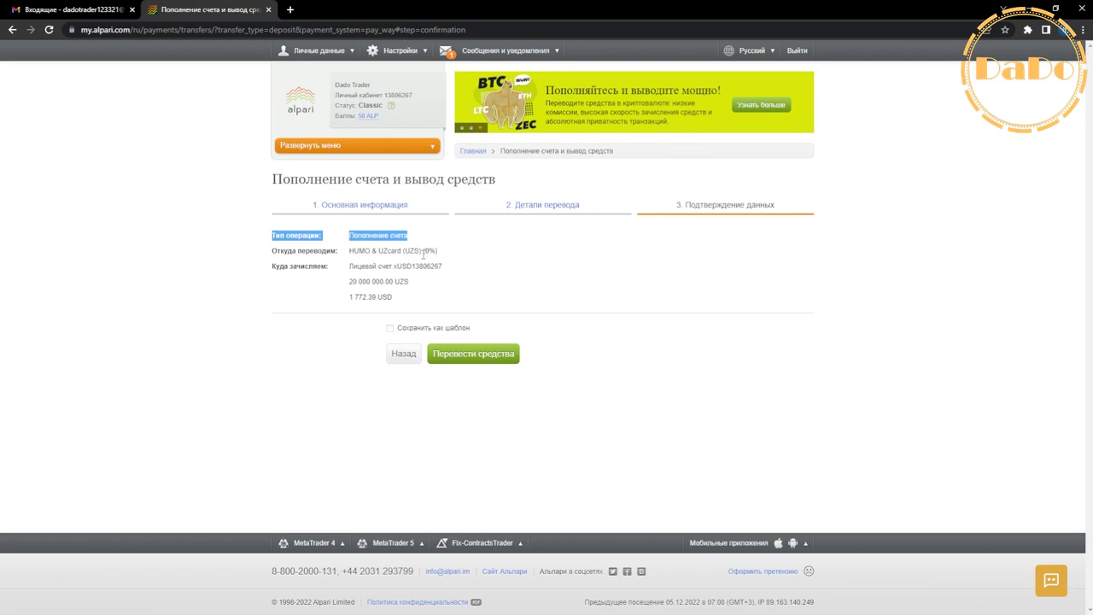
{"action": "left_click", "coordinate": [425, 254]}
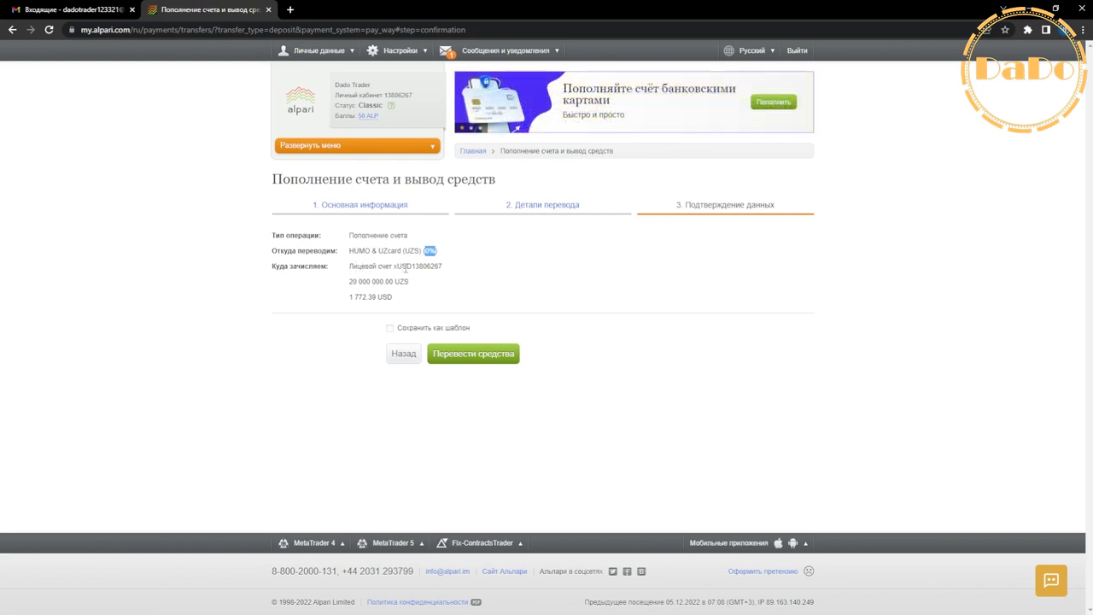
{"action": "left_click_drag", "start_coordinate": [401, 268], "coordinate": [471, 276]}
{"action": "left_click", "coordinate": [456, 283]}
{"action": "triple_click", "coordinate": [401, 291]}
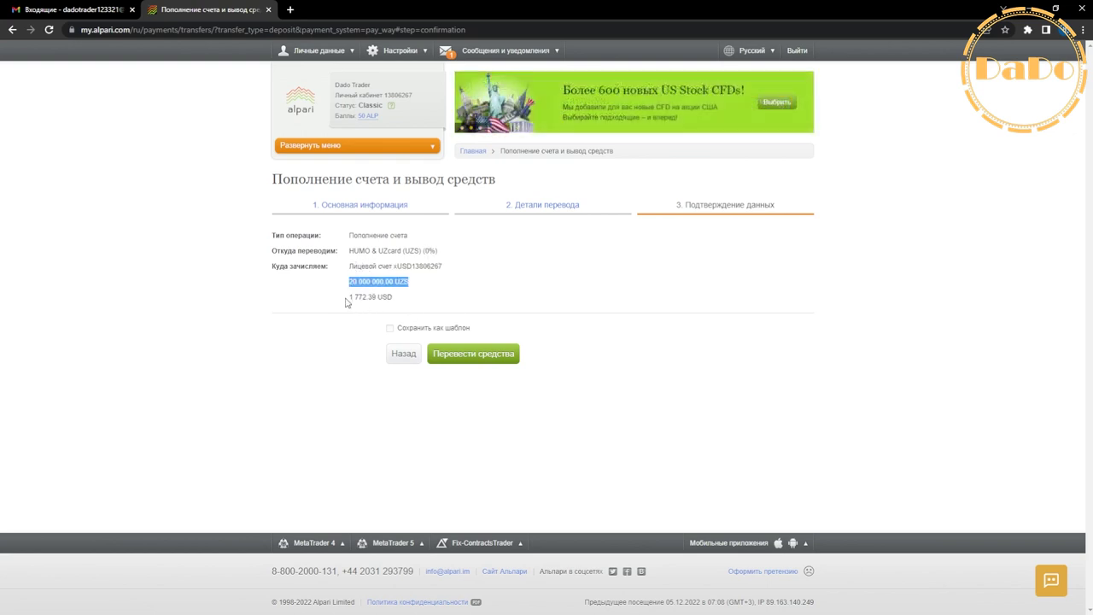
{"action": "left_click_drag", "start_coordinate": [349, 298], "coordinate": [391, 296]}
{"action": "left_click", "coordinate": [441, 307]}
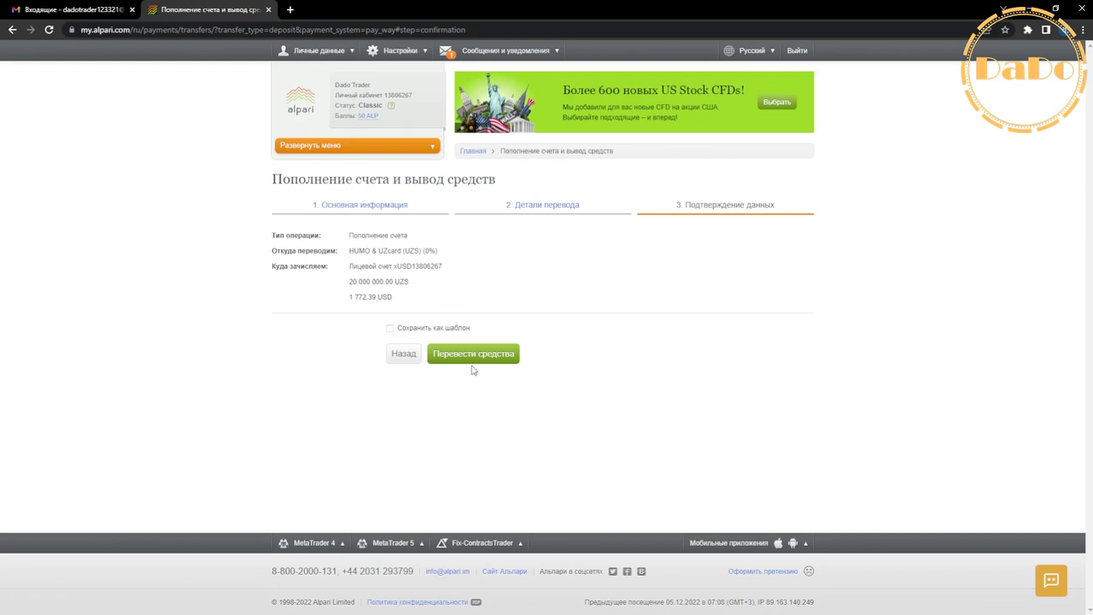
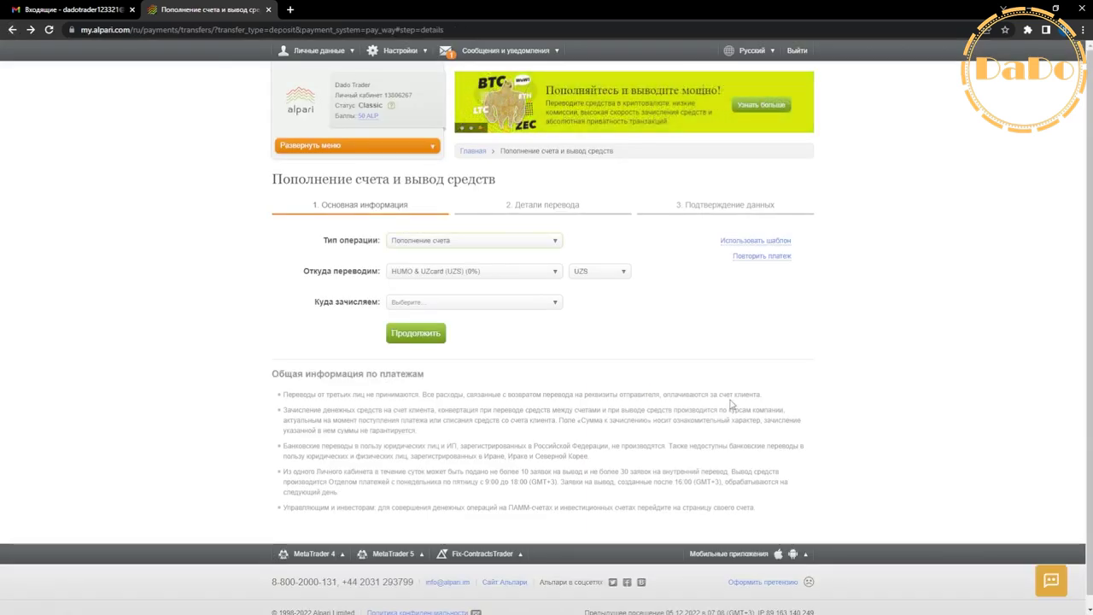
Choose Вывод средств from the xUSD account to HUMO & UZcard and continue to transfer details.
{"action": "left_click", "coordinate": [454, 242]}
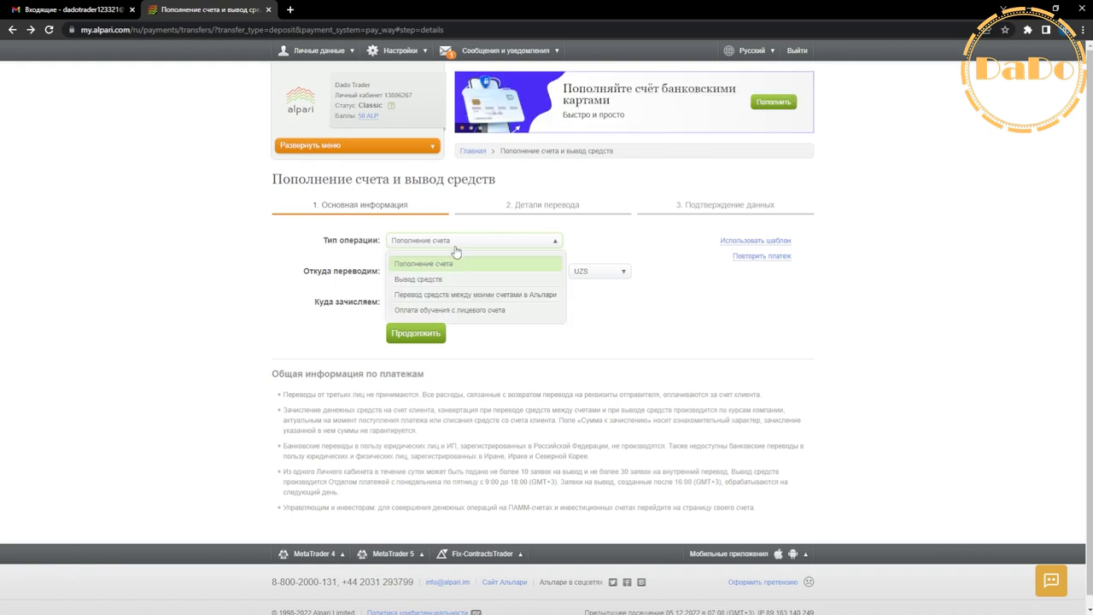
{"action": "left_click", "coordinate": [438, 281]}
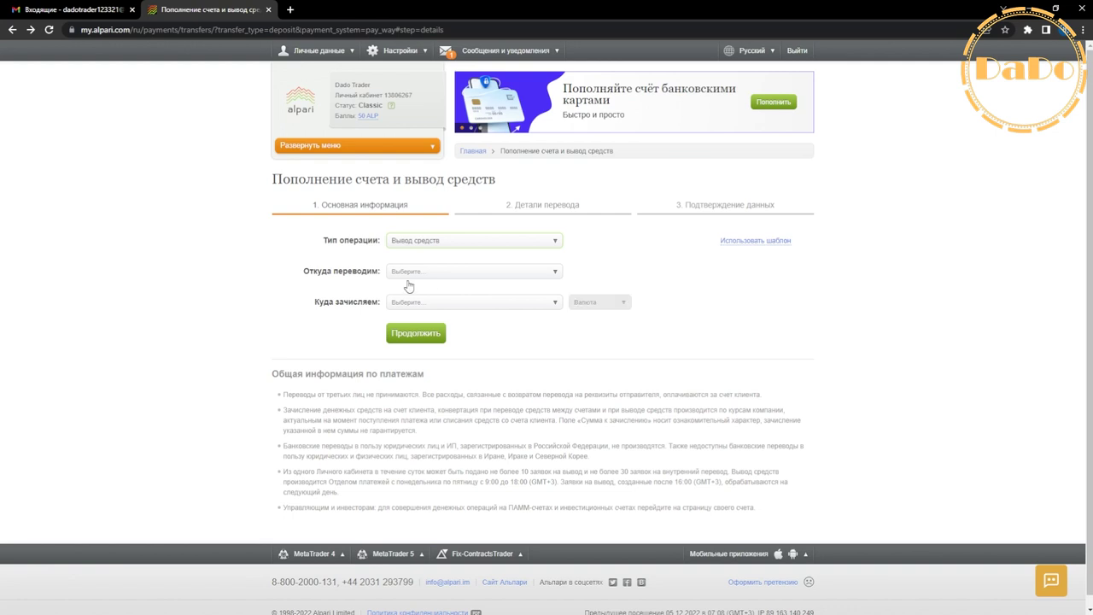
{"action": "left_click_drag", "start_coordinate": [385, 276], "coordinate": [296, 277]}
{"action": "left_click", "coordinate": [431, 273]}
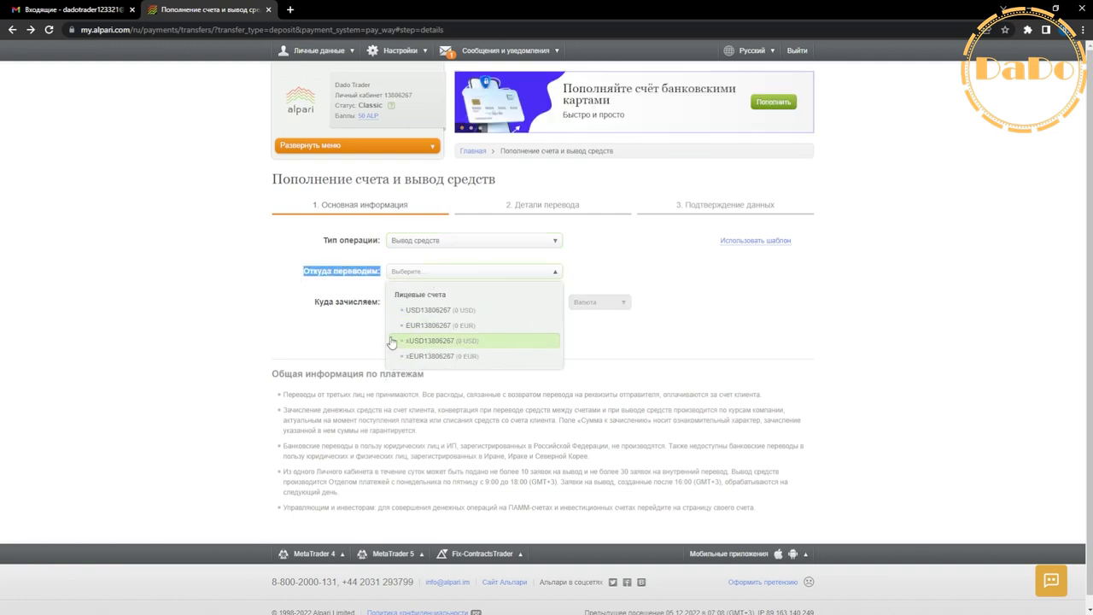
{"action": "left_click", "coordinate": [421, 341]}
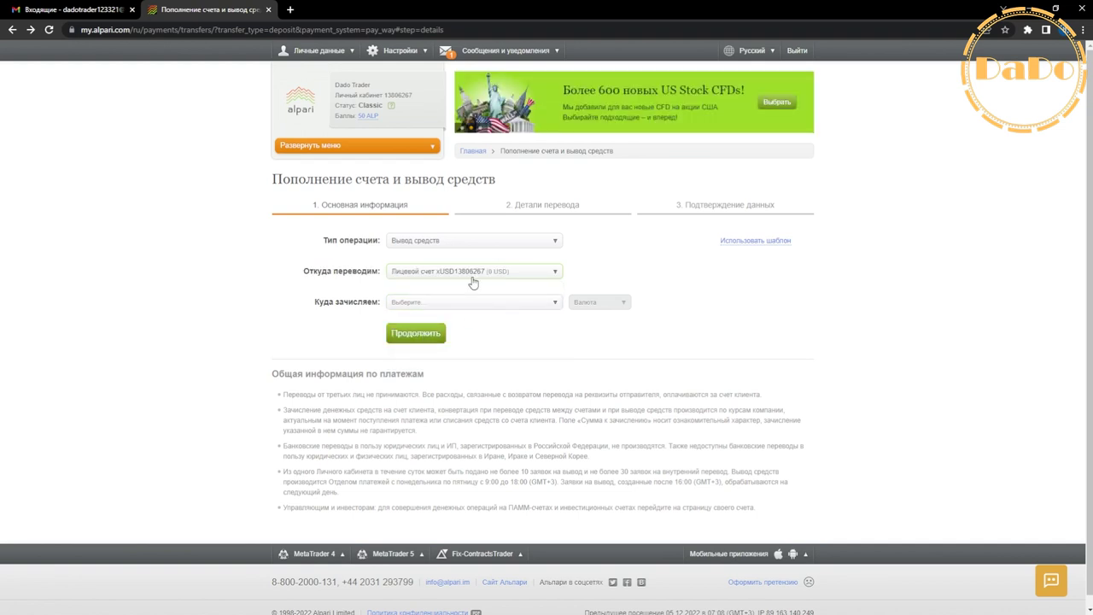
{"action": "left_click", "coordinate": [433, 304]}
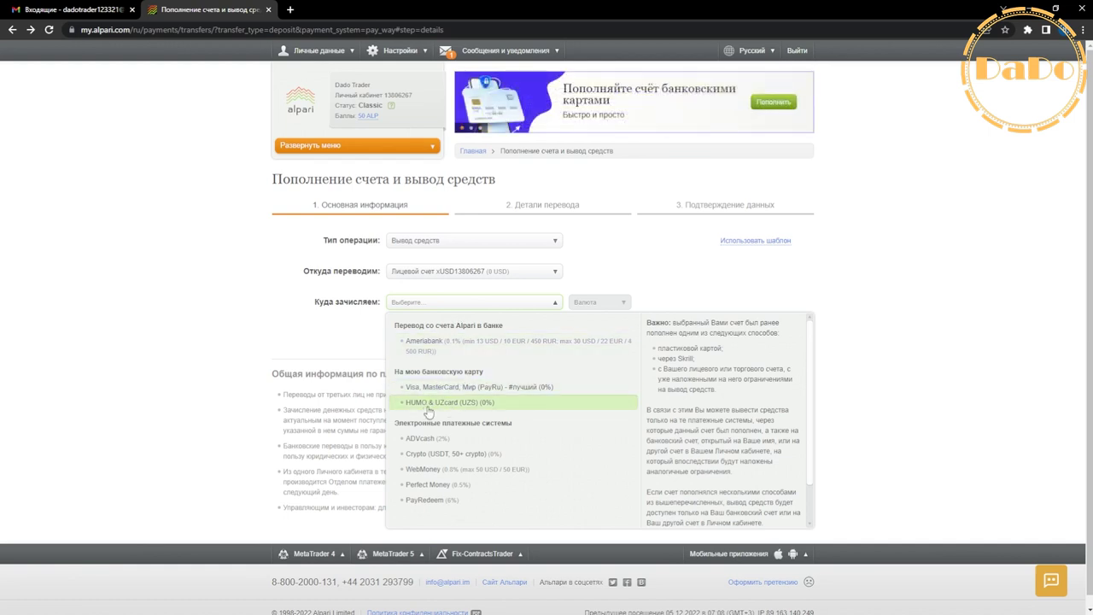
{"action": "left_click", "coordinate": [466, 409]}
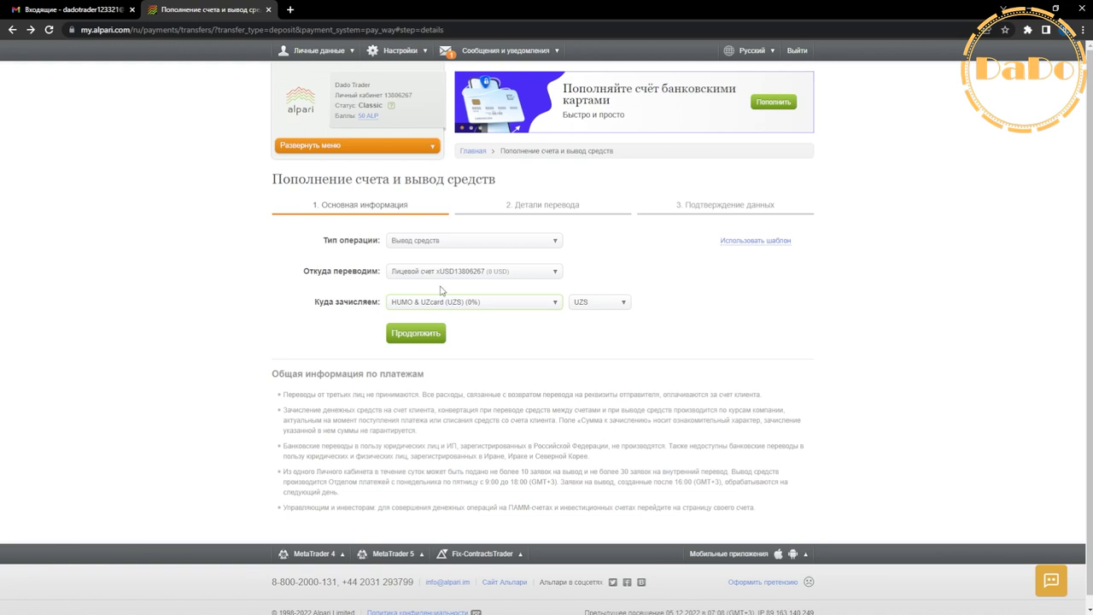
{"action": "left_click", "coordinate": [433, 333]}
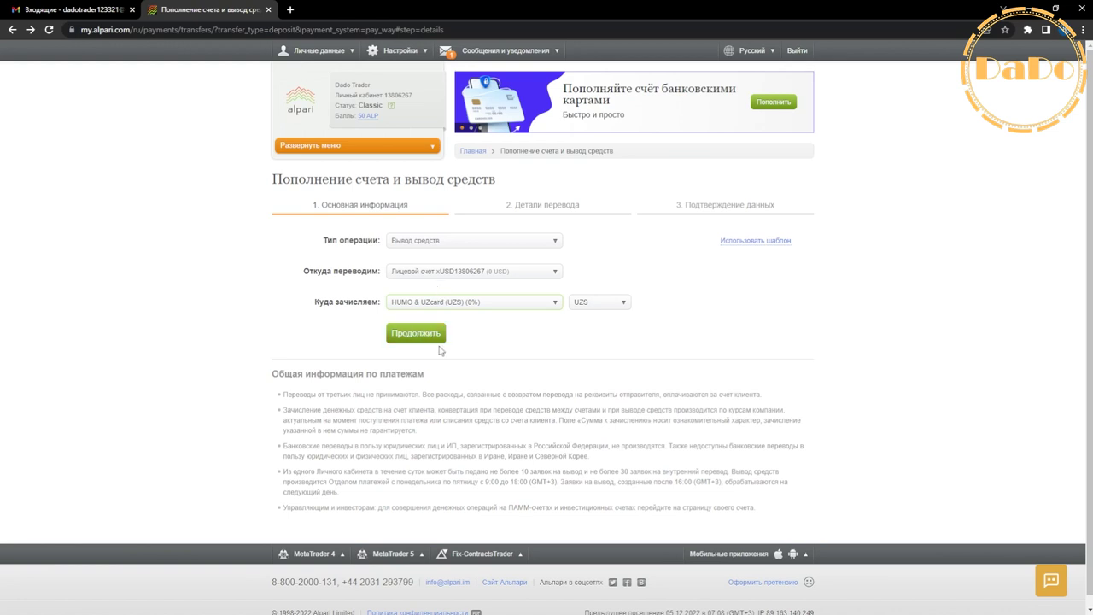
{"action": "left_click", "coordinate": [409, 333]}
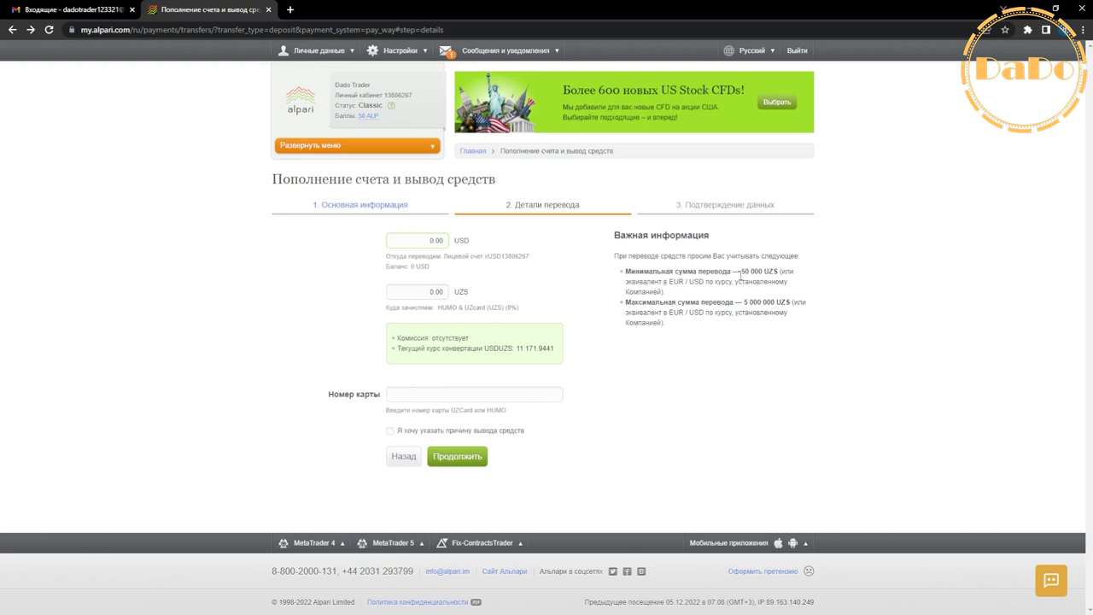
Enter a 5,000,000 UZS withdrawal amount and paste the card number.
{"action": "left_click_drag", "start_coordinate": [743, 271], "coordinate": [775, 303]}
{"action": "key", "text": "ctrl+c"}
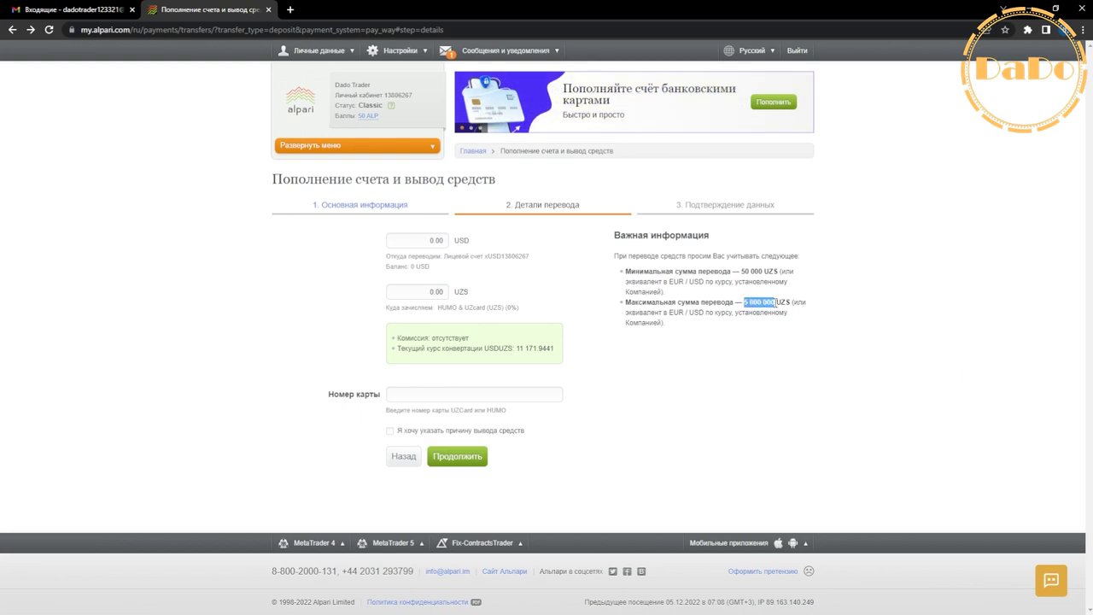
{"action": "left_click", "coordinate": [423, 291]}
{"action": "key", "text": "ctrl+v"}
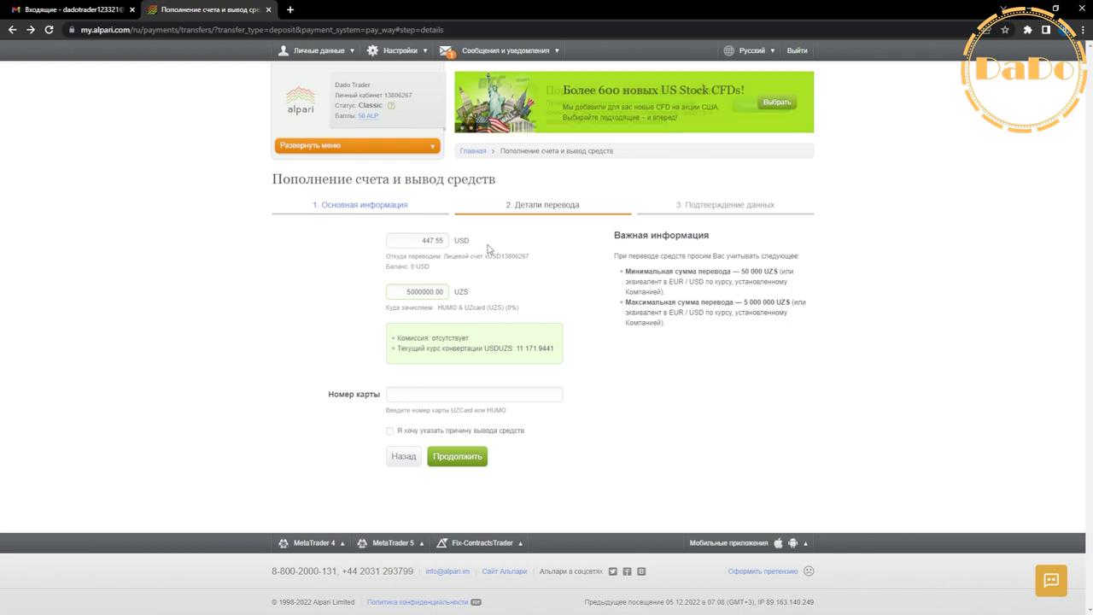
{"action": "left_click", "coordinate": [392, 393]}
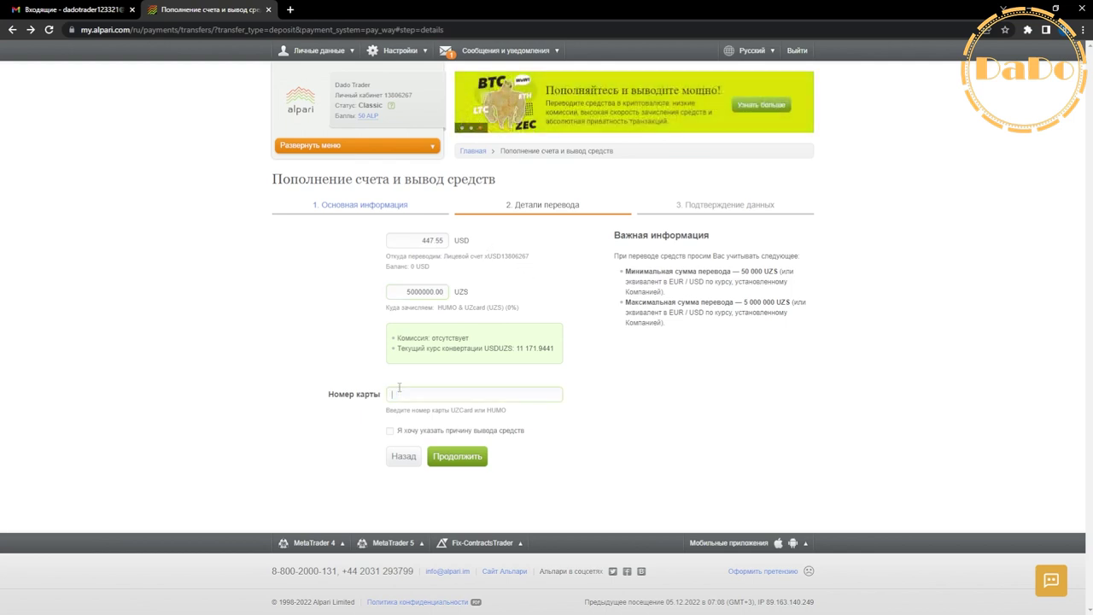
{"action": "key", "text": "ctrl+v"}
{"action": "left_click_drag", "start_coordinate": [391, 394], "coordinate": [500, 410]}
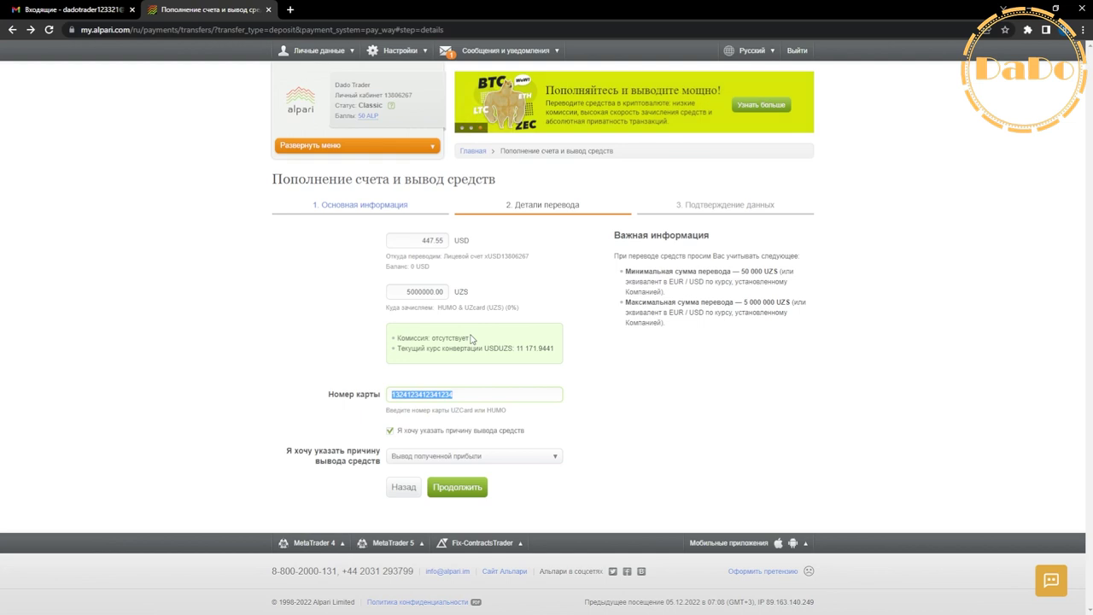
Submit the withdrawal, dismiss the insufficient-funds refusal, and switch to the Gmail inbox.
{"action": "left_click", "coordinate": [389, 431]}
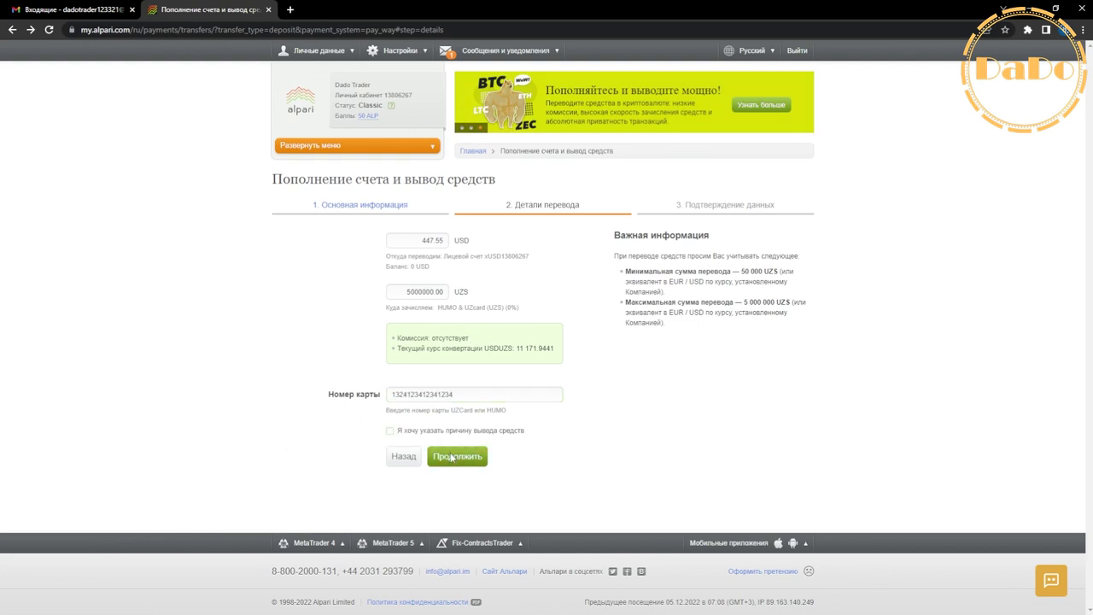
{"action": "left_click", "coordinate": [452, 457]}
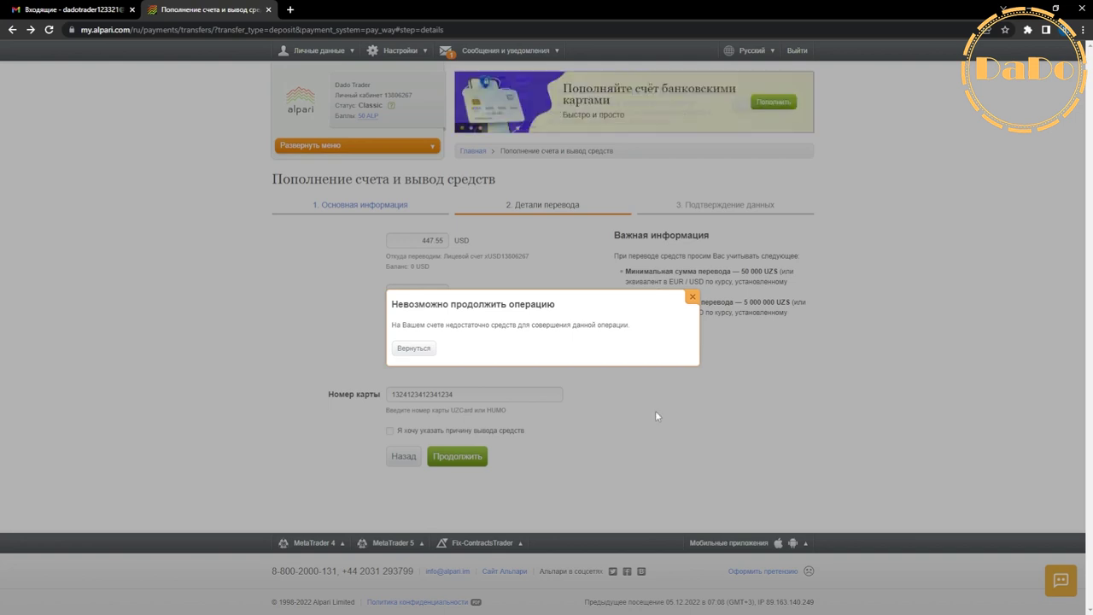
{"action": "left_click", "coordinate": [693, 297]}
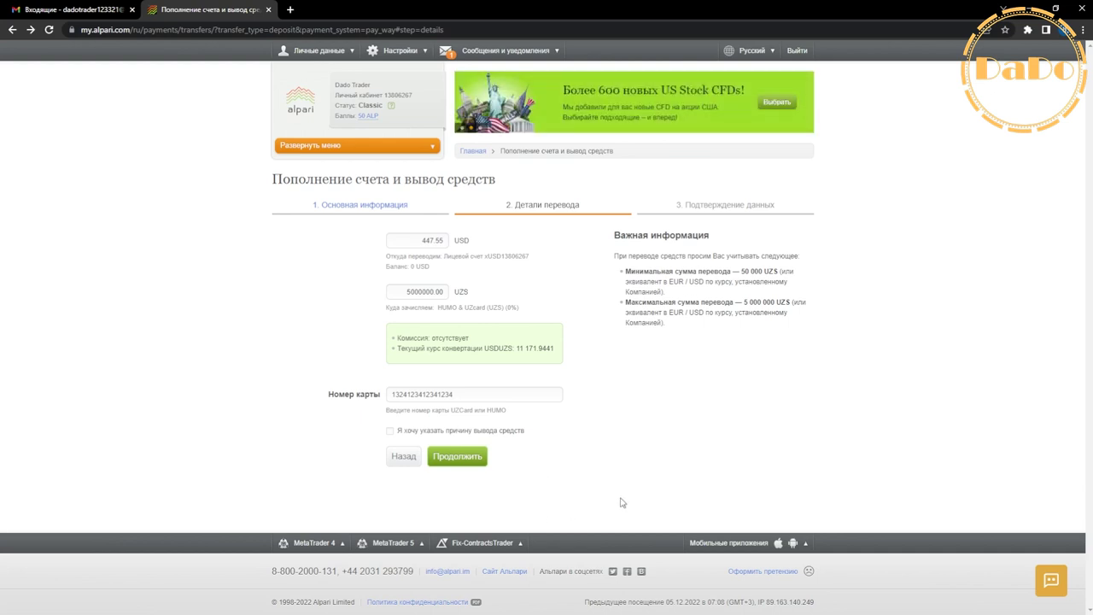
{"action": "key", "text": "ctrl+1"}
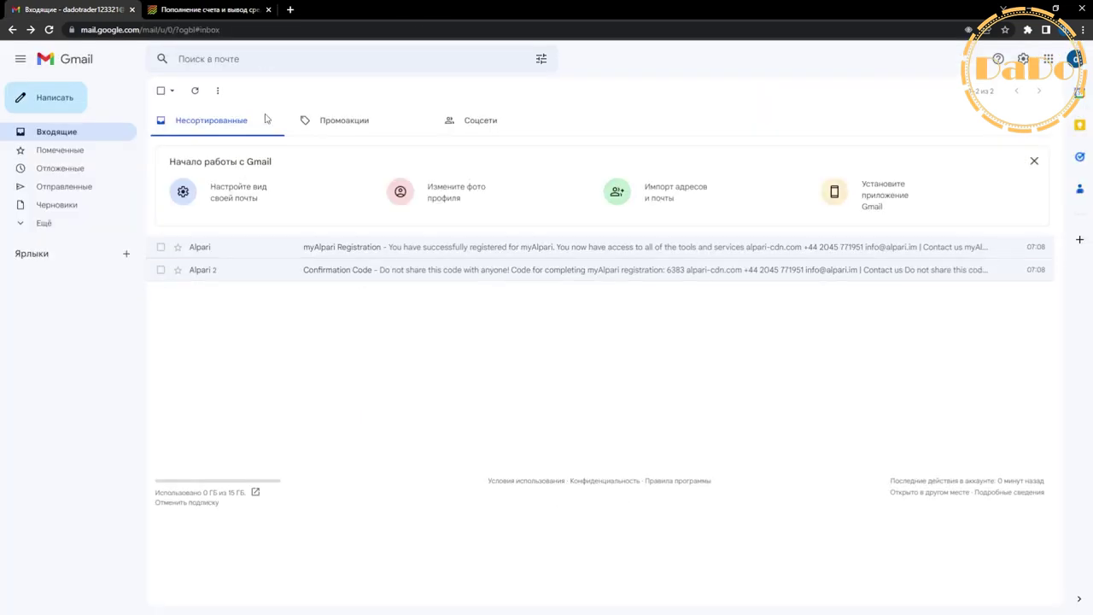
Go back to the Alpari browser tab showing the personal cabinet home page.
{"action": "left_click", "coordinate": [170, 9]}
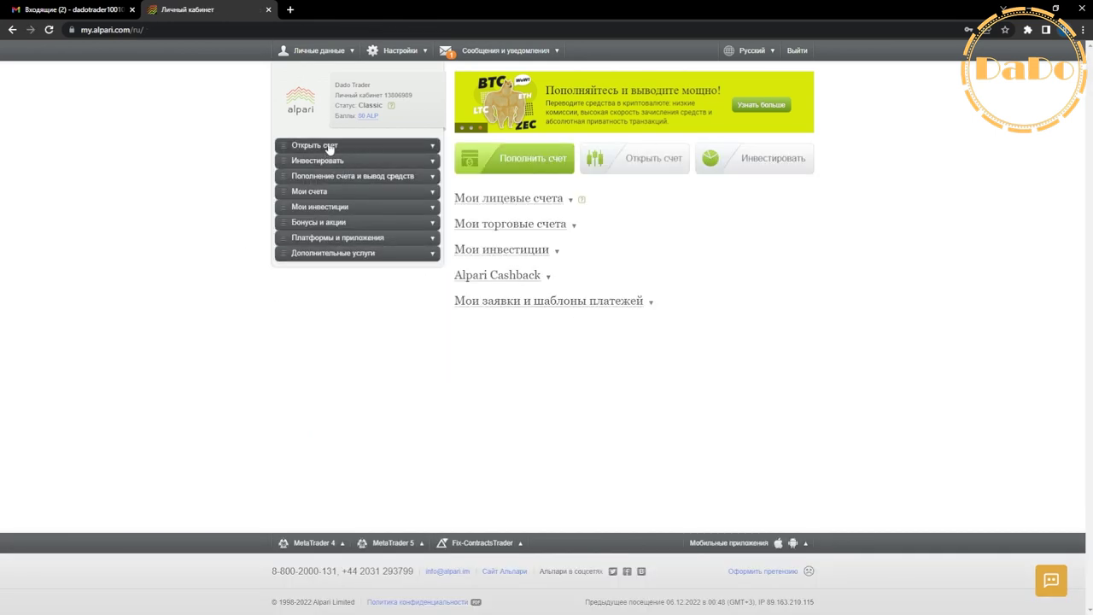
Open a Forex Учебный (demo) account with a 1,000,000 starting balance.
{"action": "left_click", "coordinate": [330, 147]}
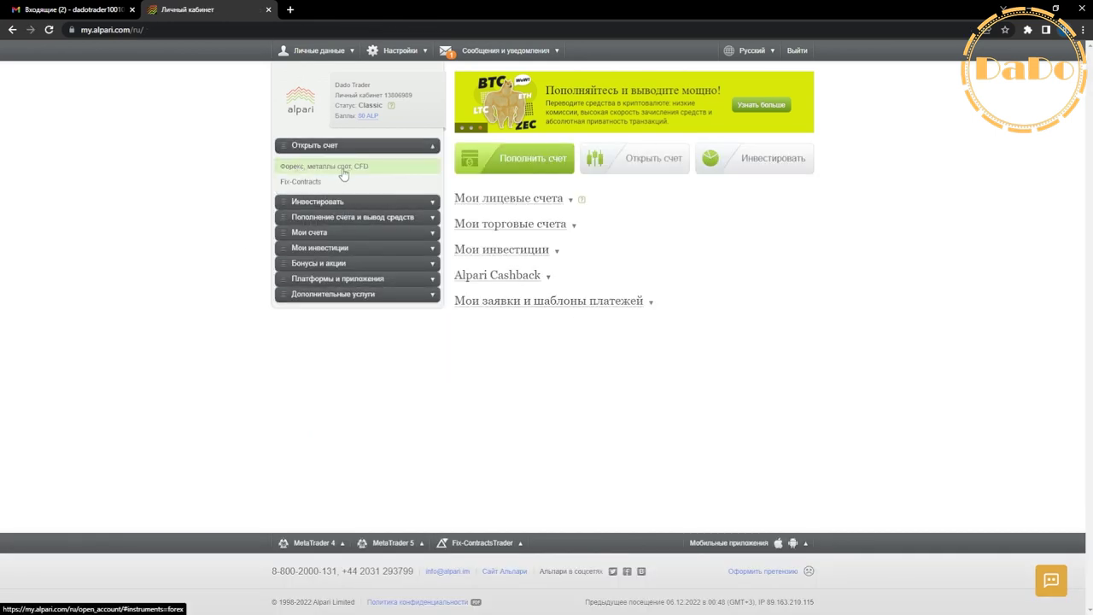
{"action": "left_click", "coordinate": [340, 171]}
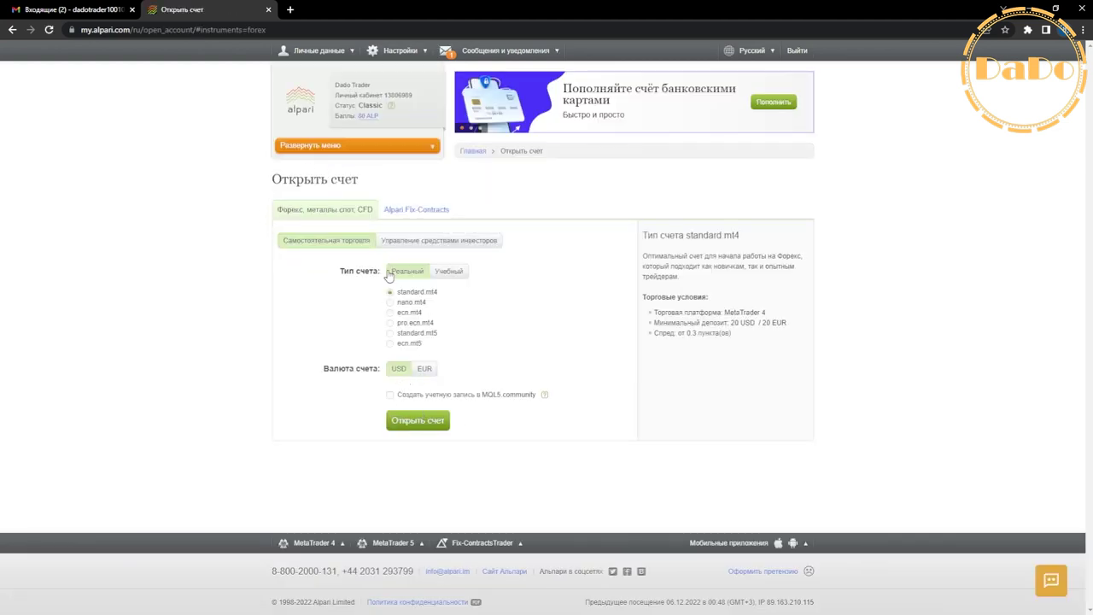
{"action": "left_click", "coordinate": [458, 272]}
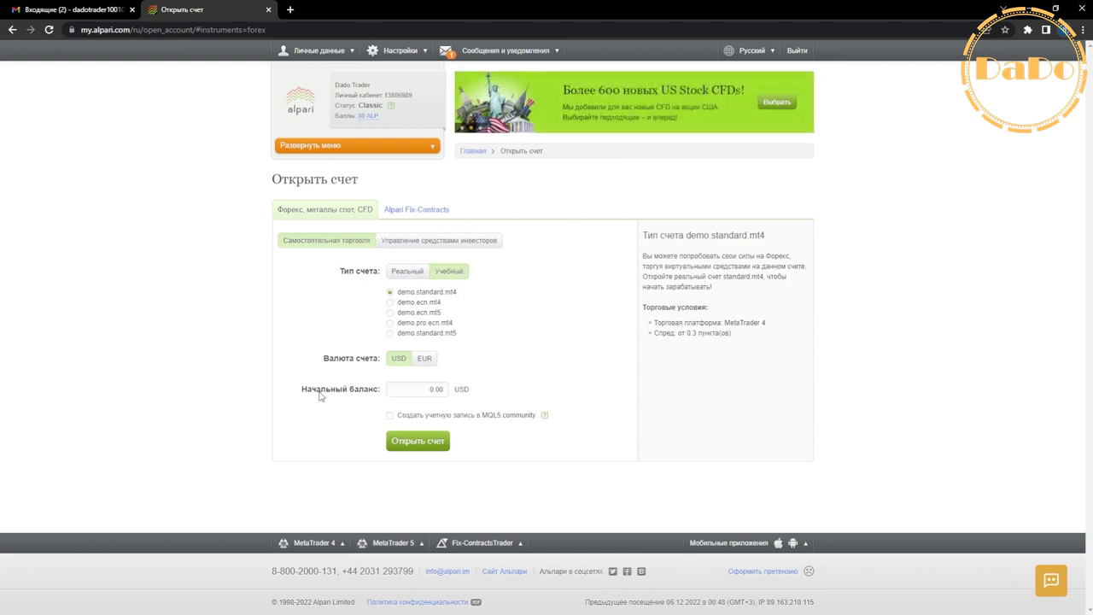
{"action": "left_click_drag", "start_coordinate": [303, 395], "coordinate": [377, 398]}
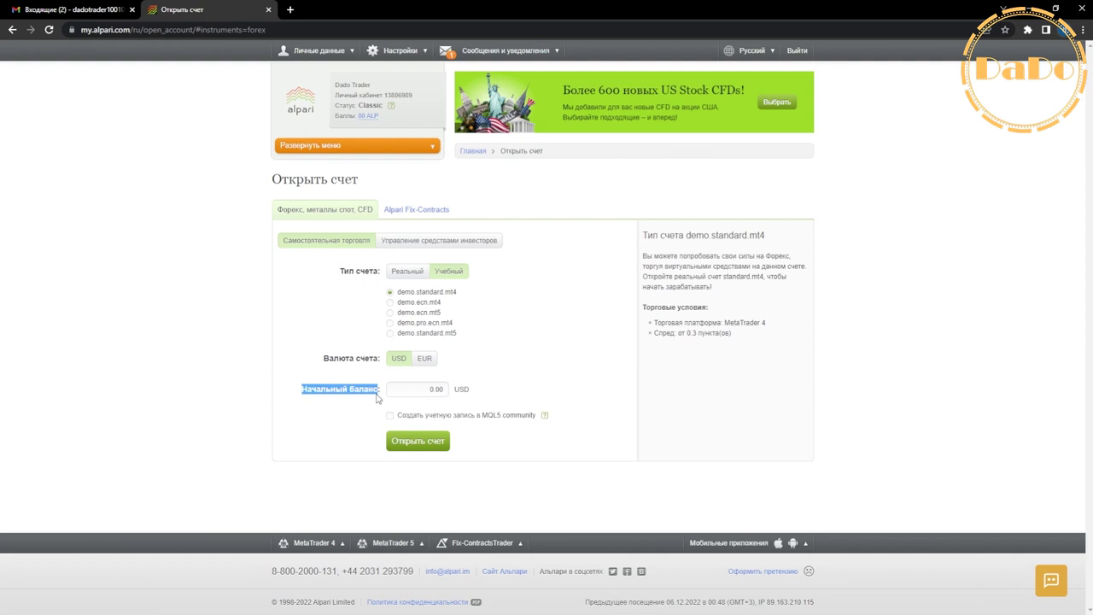
{"action": "double_click", "coordinate": [435, 391]}
{"action": "type", "text": "100000"}
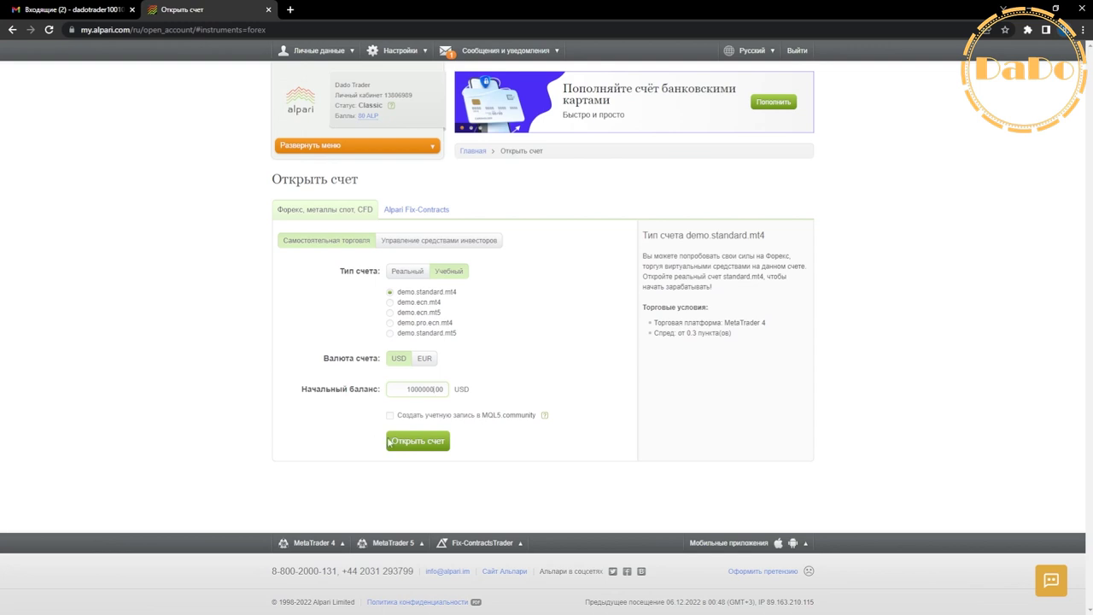
{"action": "left_click", "coordinate": [413, 443]}
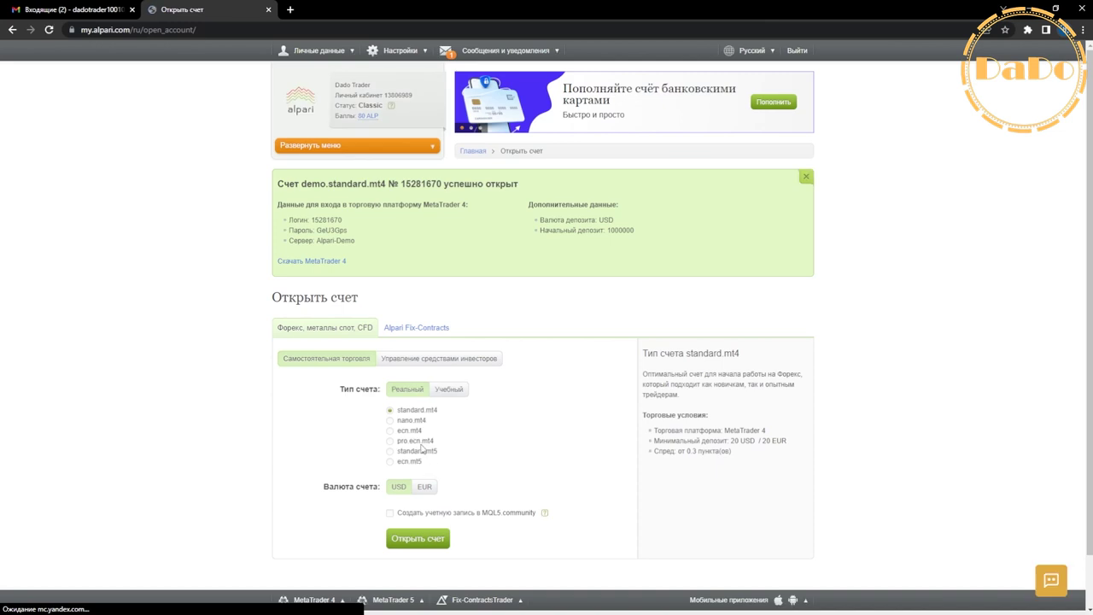
Review the new login details on server Alpari-Demo and place the browser beside MetaTrader 4.
{"action": "left_click_drag", "start_coordinate": [289, 224], "coordinate": [361, 242]}
{"action": "left_click", "coordinate": [292, 232]}
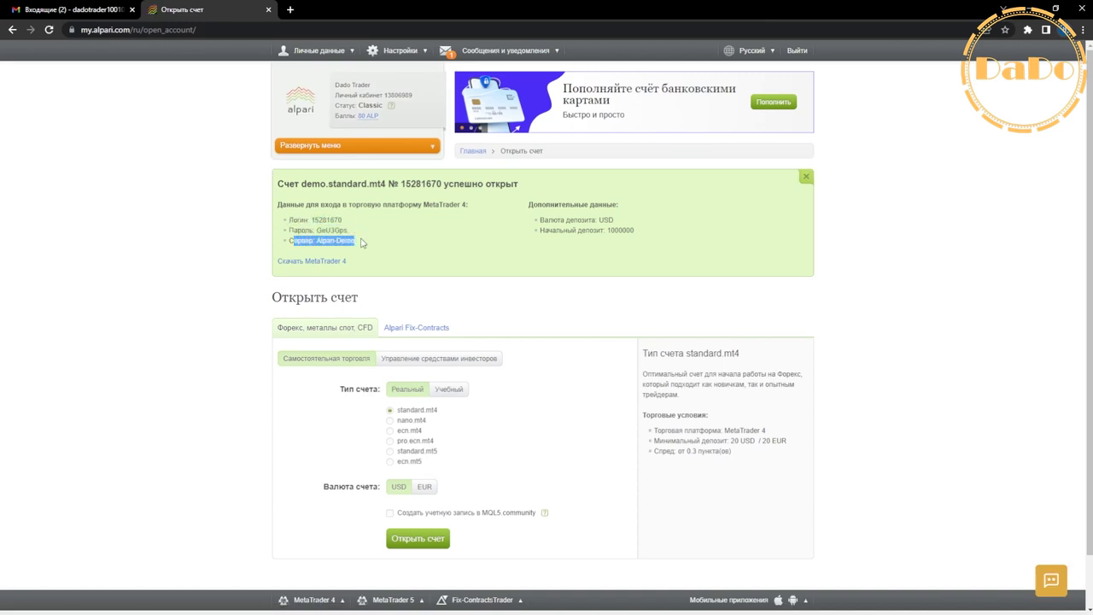
{"action": "left_click", "coordinate": [305, 201]}
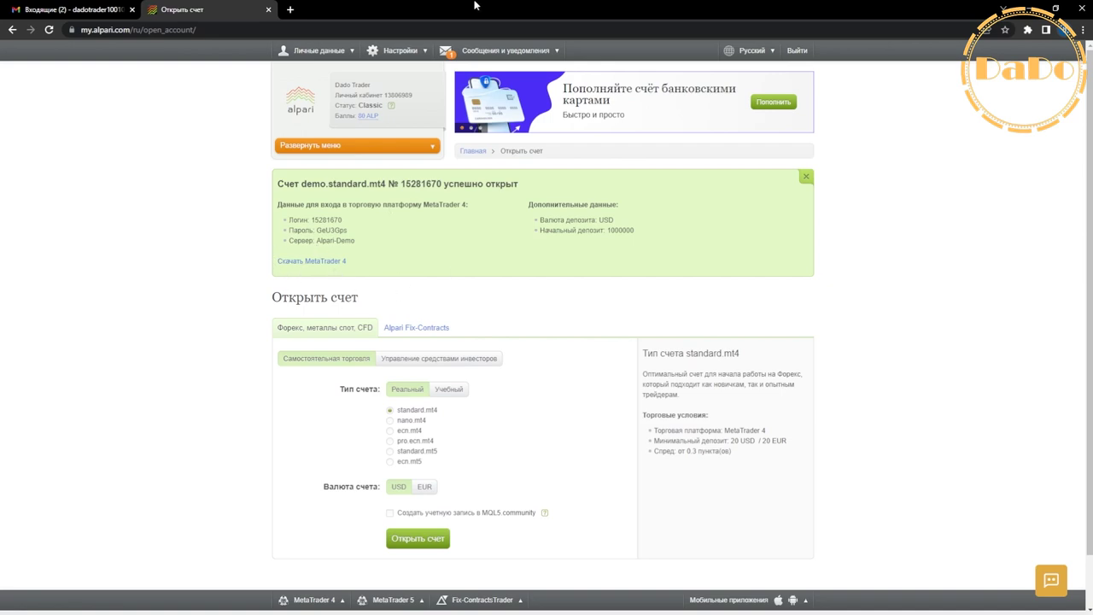
{"action": "double_click", "coordinate": [442, 15]}
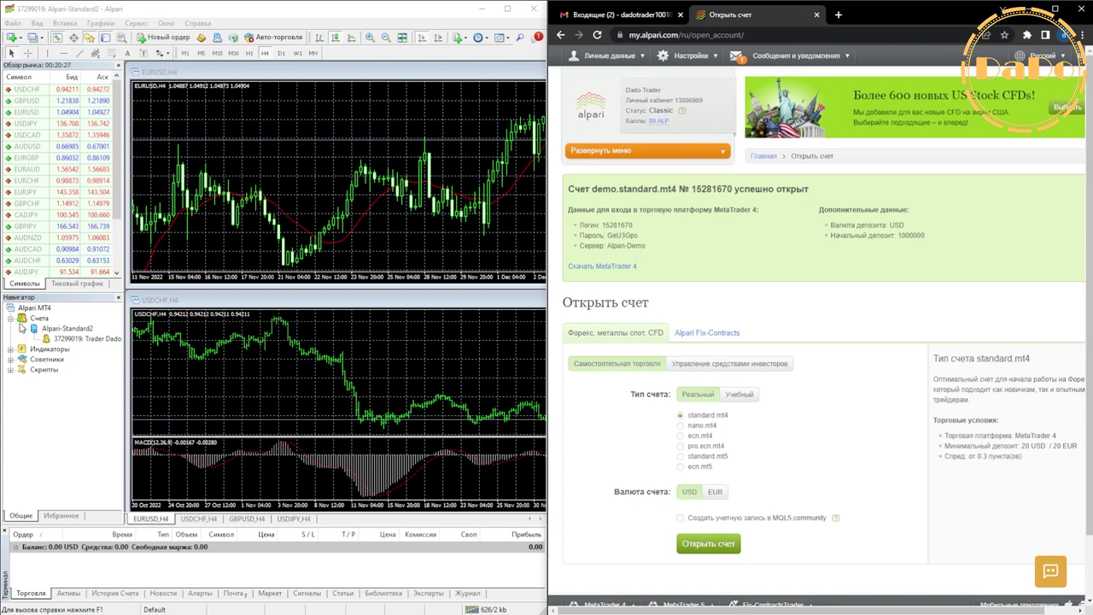
Open the MT4 trade-account login dialog and paste the new demo login number.
{"action": "left_click", "coordinate": [10, 318]}
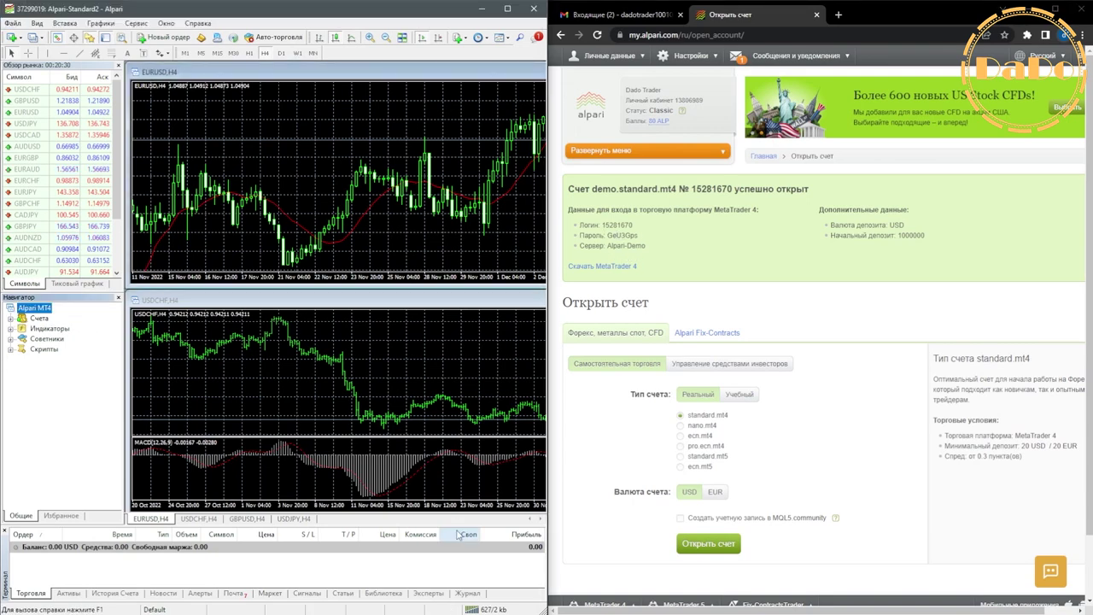
{"action": "left_click", "coordinate": [483, 608]}
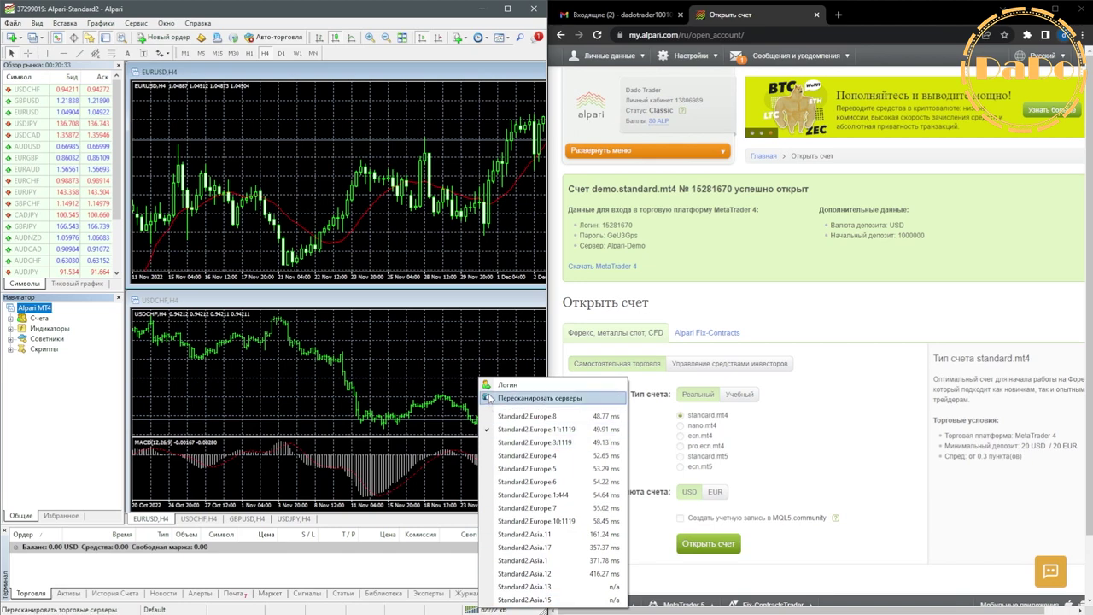
{"action": "left_click", "coordinate": [504, 383]}
{"action": "key", "text": "Escape"}
{"action": "left_click", "coordinate": [12, 23]}
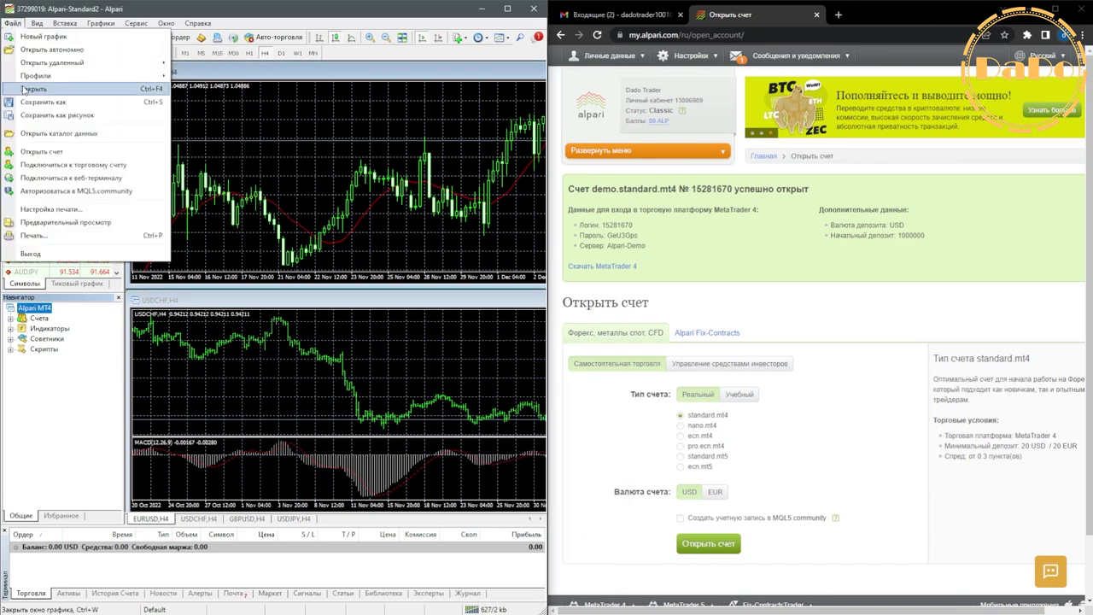
{"action": "left_click", "coordinate": [38, 165]}
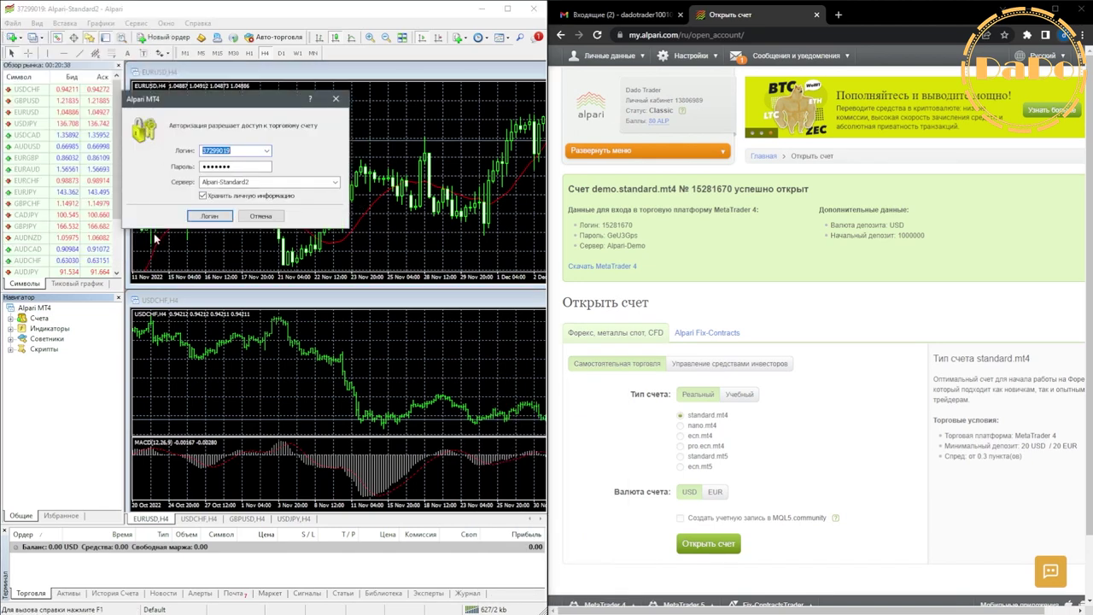
{"action": "double_click", "coordinate": [615, 225]}
{"action": "right_click", "coordinate": [617, 225]}
{"action": "left_click", "coordinate": [643, 235]}
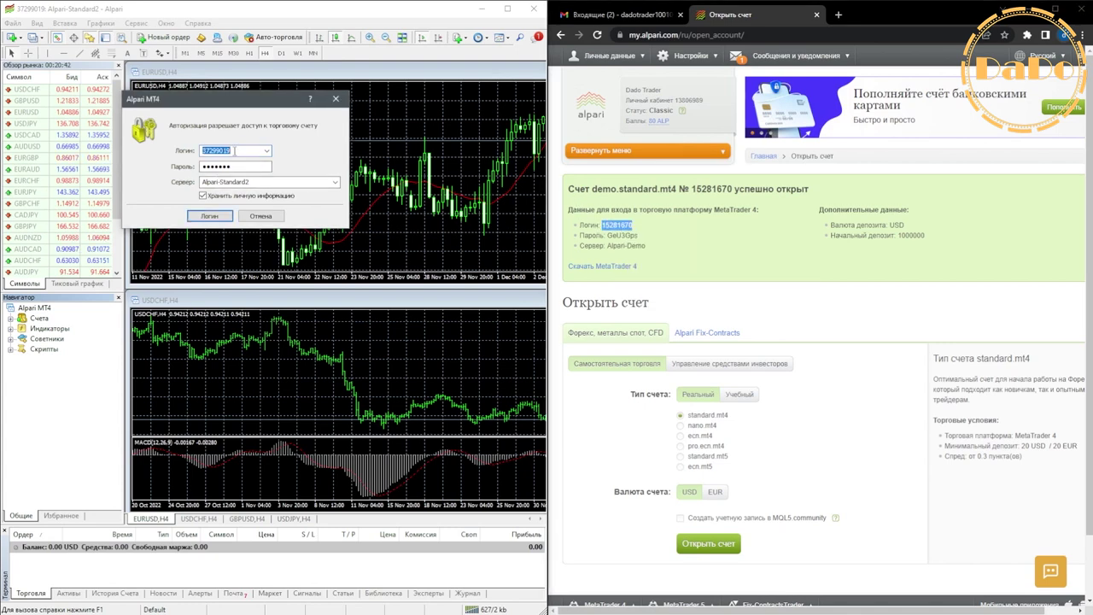
{"action": "key", "text": "ctrl+v"}
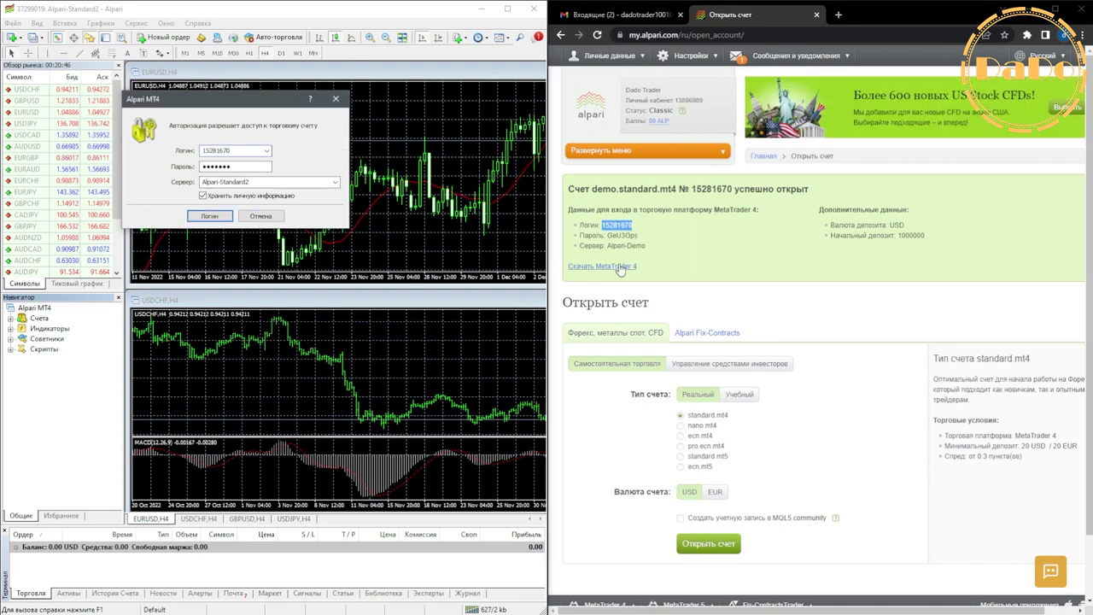
Replace the password with the demo password, choose the Alpari-Demo server, and log in.
{"action": "double_click", "coordinate": [621, 235]}
{"action": "right_click", "coordinate": [626, 235]}
{"action": "left_click", "coordinate": [640, 246]}
{"action": "double_click", "coordinate": [218, 166]}
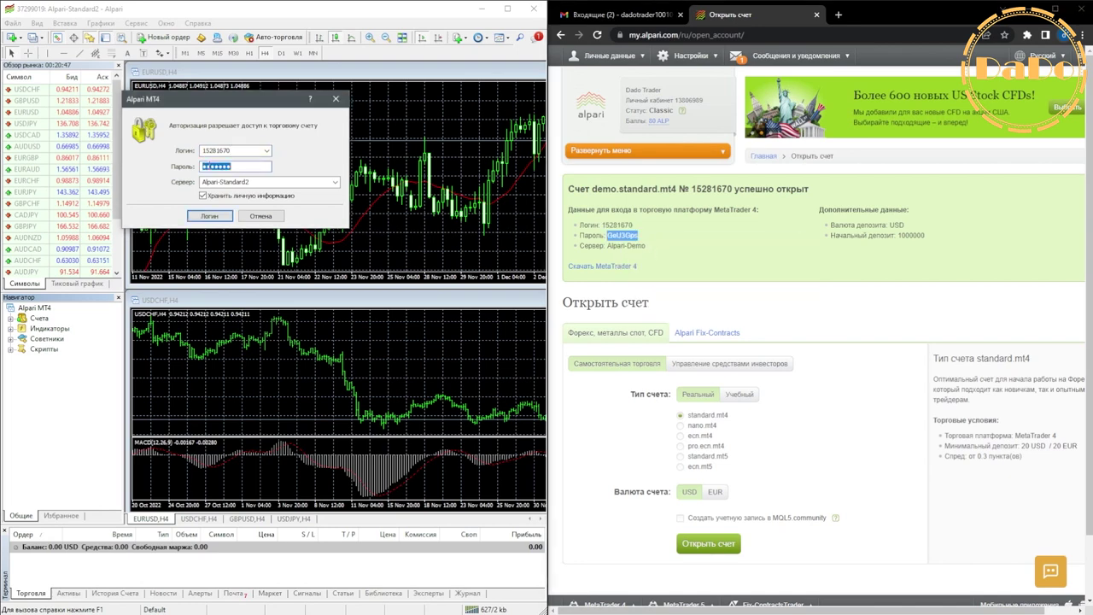
{"action": "right_click", "coordinate": [217, 166]}
{"action": "left_click", "coordinate": [235, 198]}
{"action": "right_click", "coordinate": [225, 168]}
{"action": "left_click", "coordinate": [231, 192]}
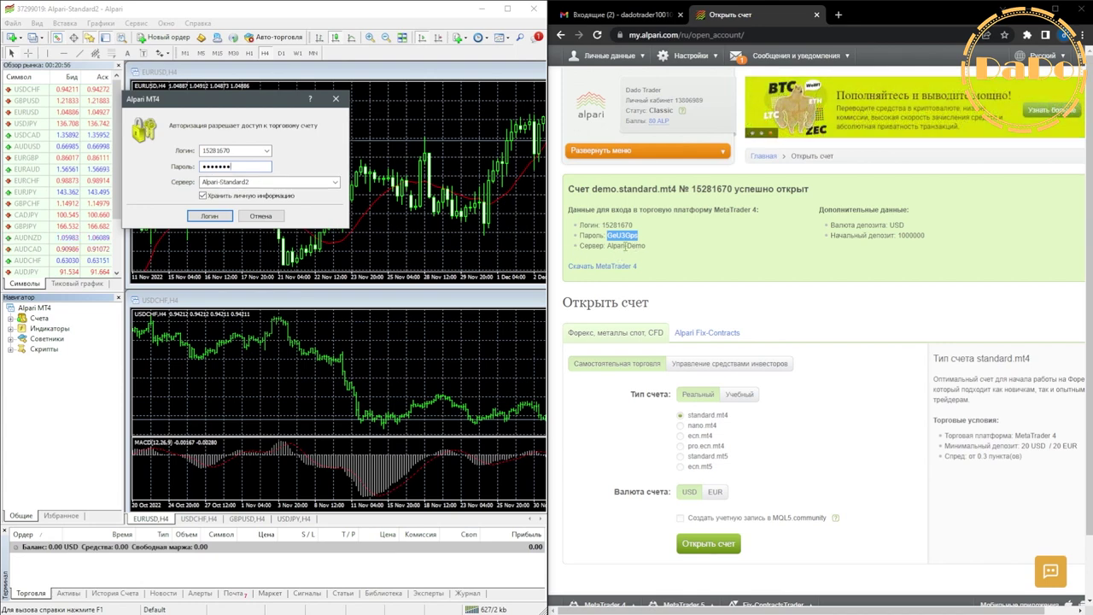
{"action": "left_click", "coordinate": [266, 182]}
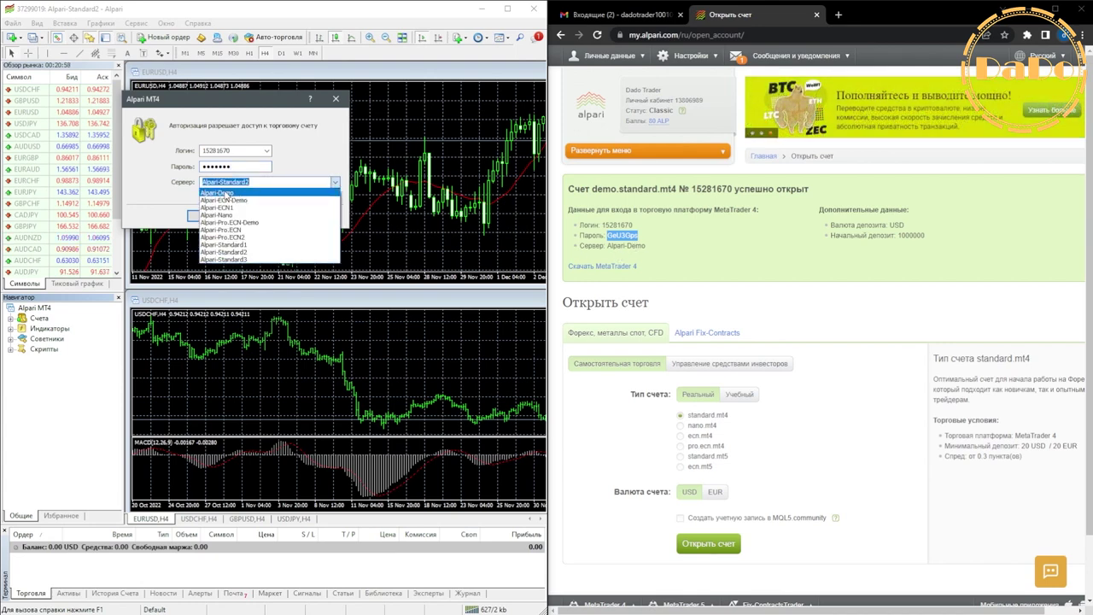
{"action": "left_click", "coordinate": [238, 194]}
{"action": "left_click", "coordinate": [209, 216]}
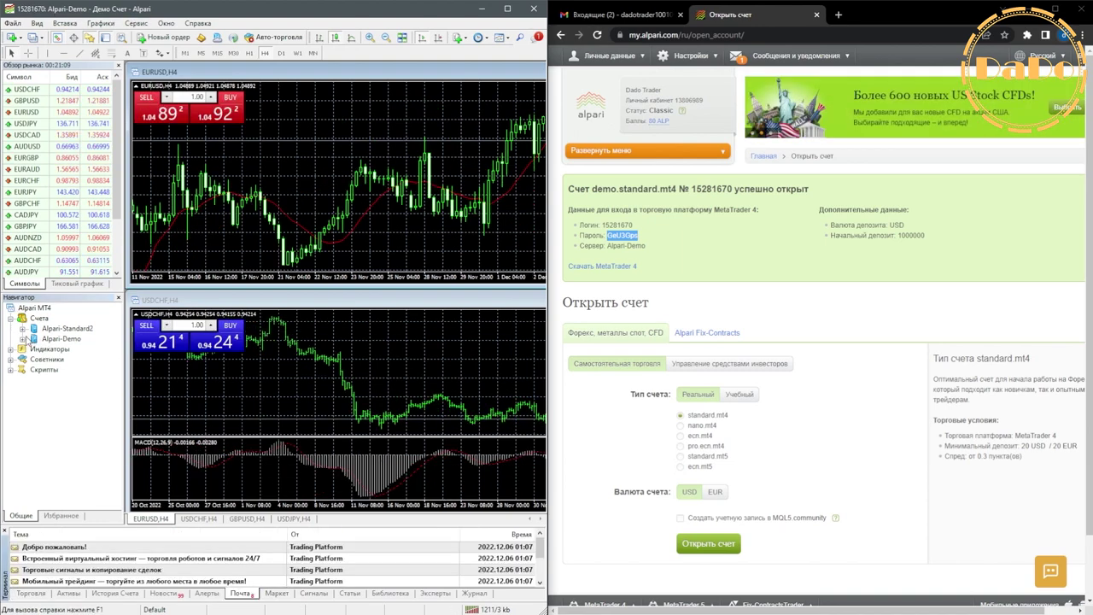
Log back into the real Alpari-Standard2 account and show its balance in the trade panel.
{"action": "left_click", "coordinate": [22, 329]}
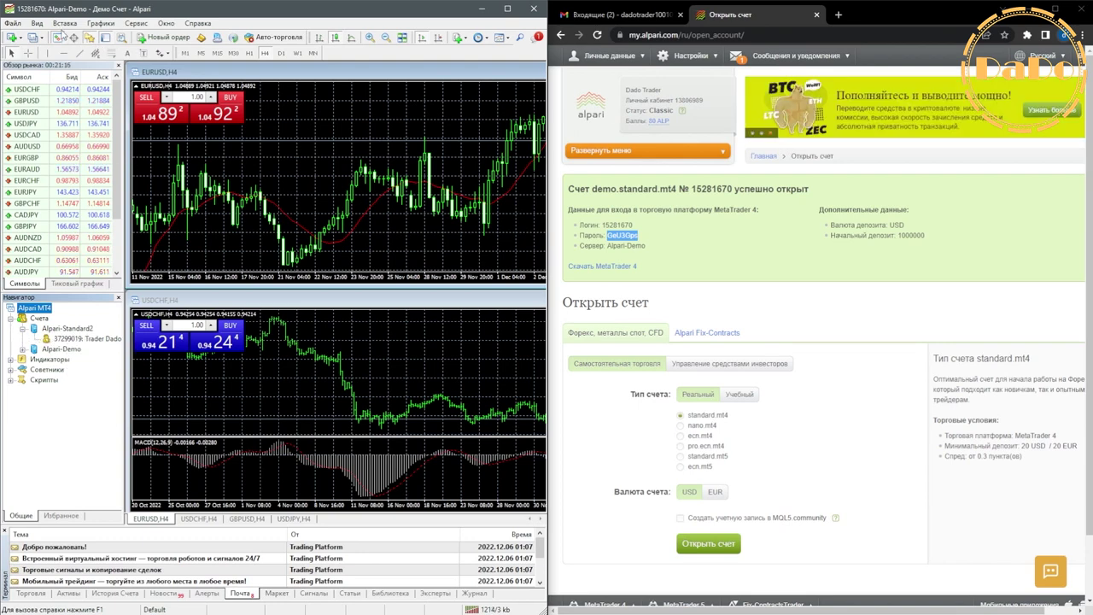
{"action": "double_click", "coordinate": [69, 339]}
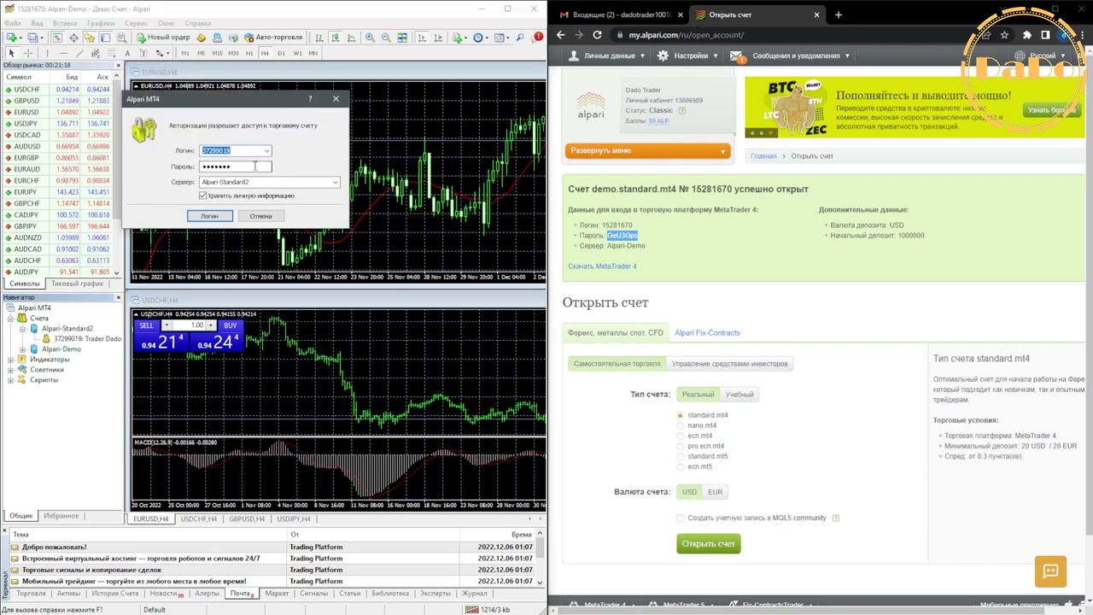
{"action": "left_click", "coordinate": [211, 218]}
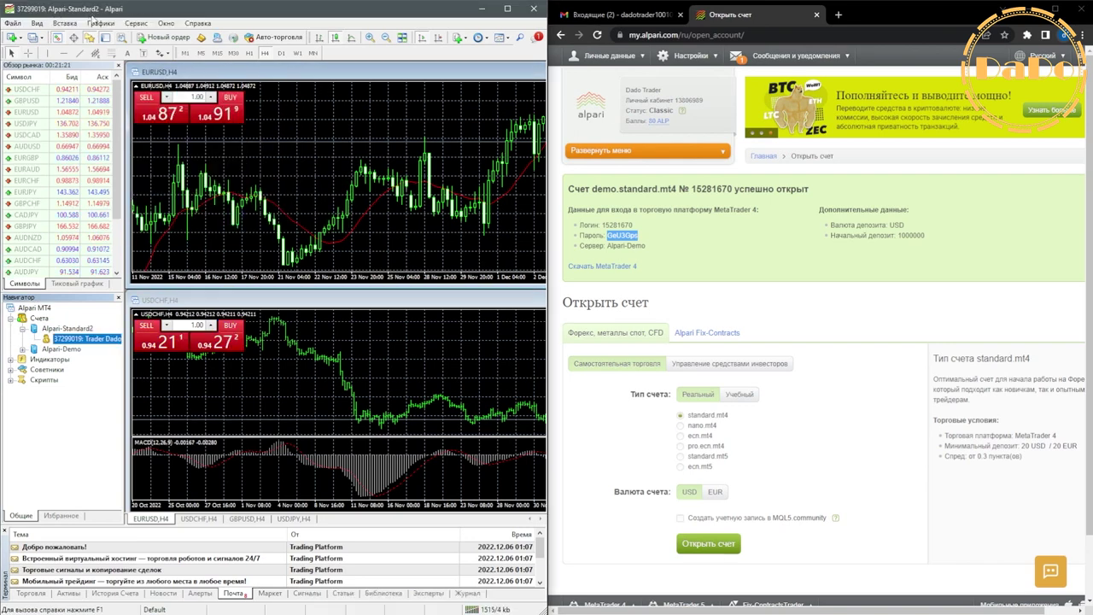
{"action": "left_click", "coordinate": [31, 592]}
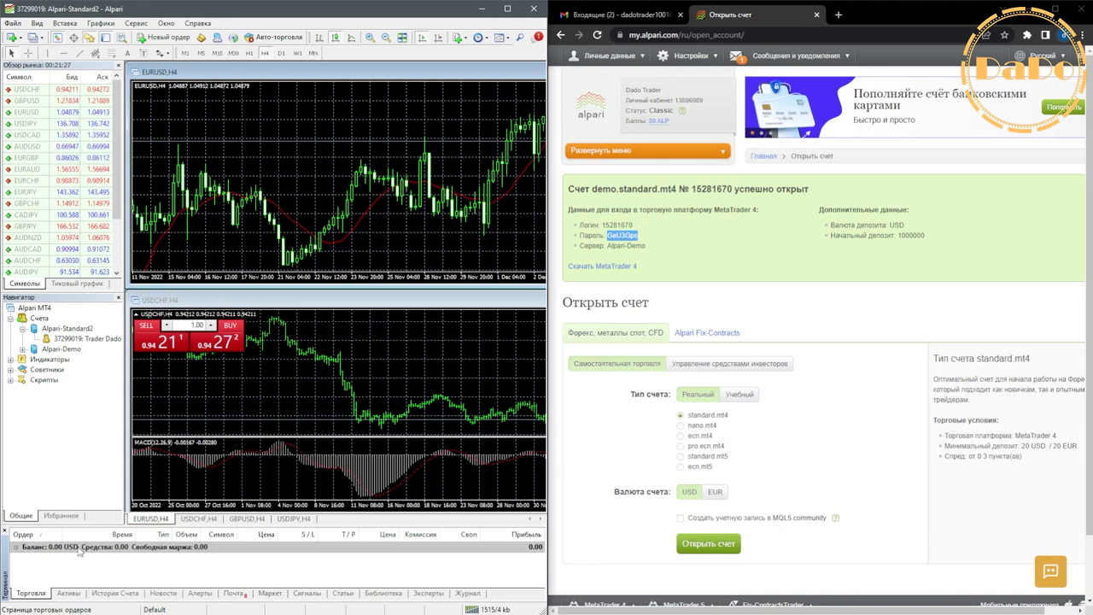
Log into the demo account from the Alpari-Demo group, showing 1 000 000.00 USD.
{"action": "left_click", "coordinate": [26, 330]}
{"action": "left_click", "coordinate": [23, 349]}
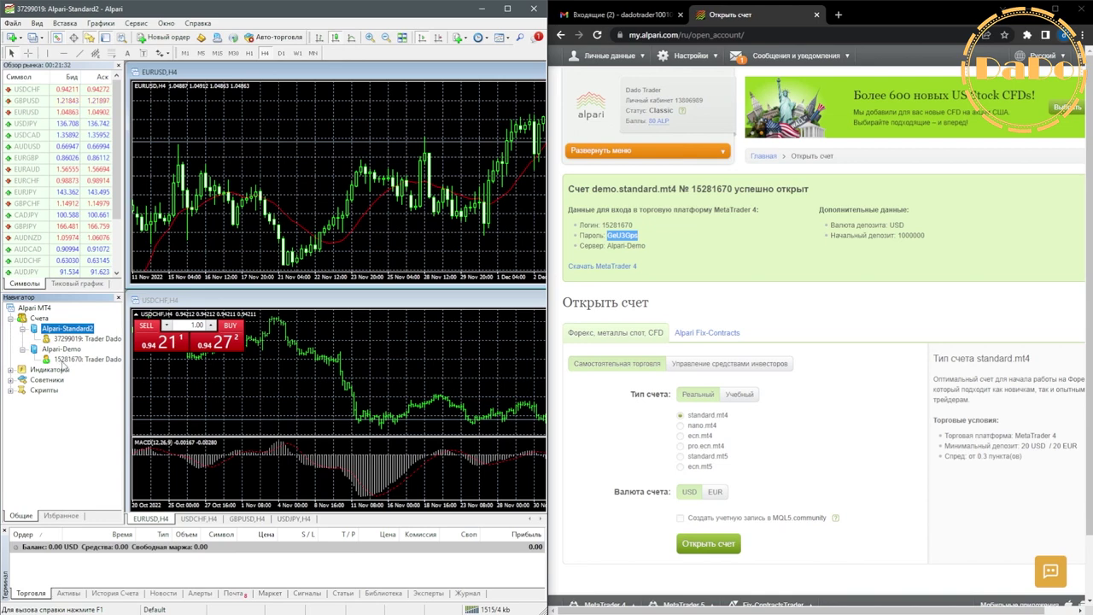
{"action": "double_click", "coordinate": [77, 360]}
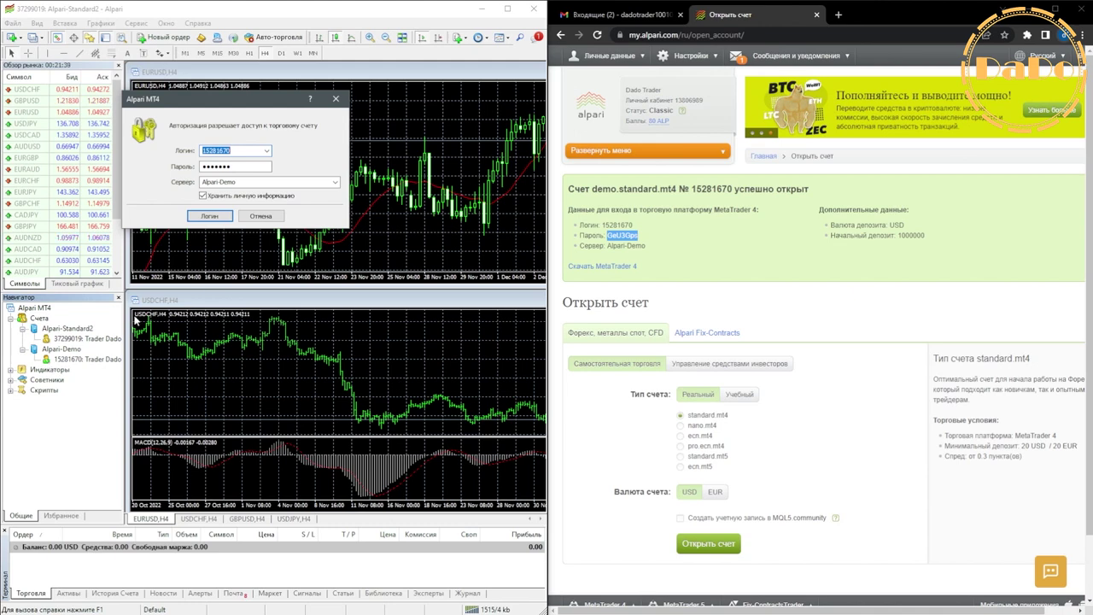
{"action": "left_click", "coordinate": [215, 218]}
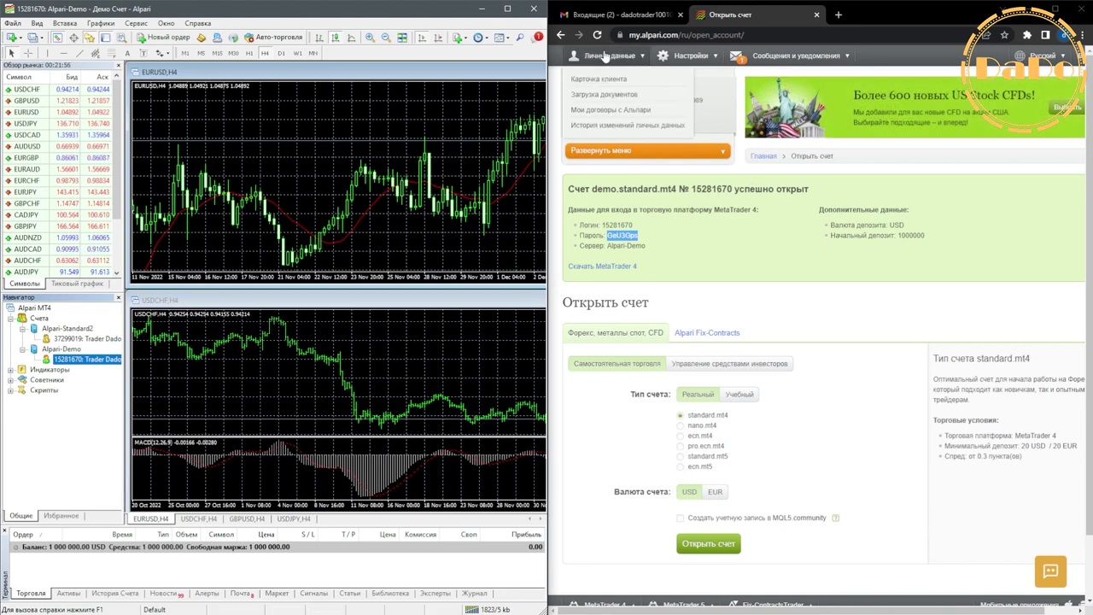
Show Мои торговые счета on the cabinet home, listing the real standard.mt4 account at 1:500.
{"action": "left_click", "coordinate": [1051, 7]}
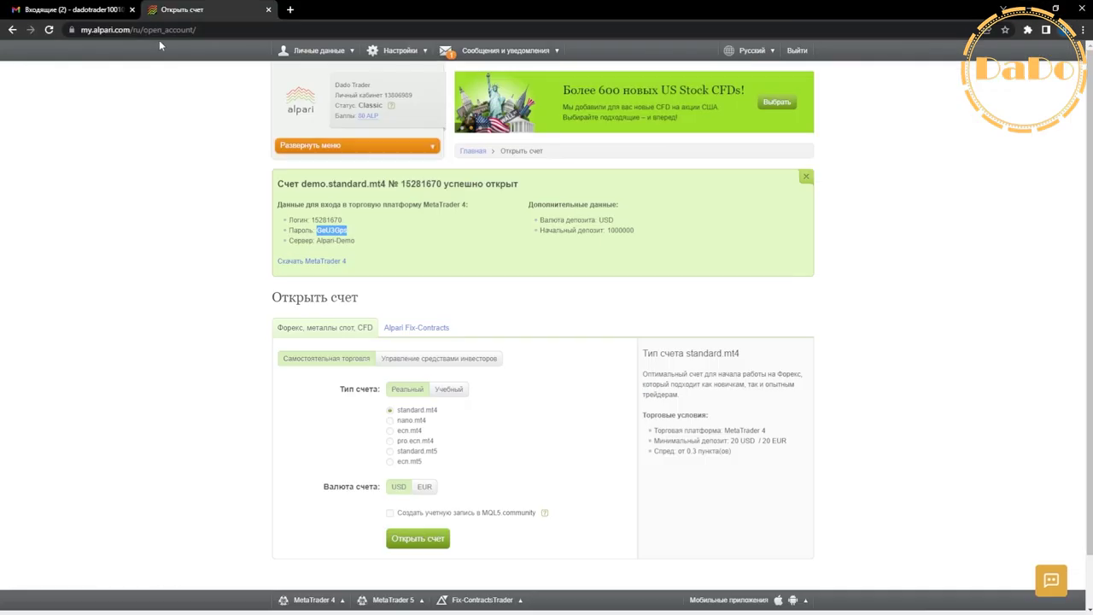
{"action": "scroll", "coordinate": [524, 468], "scroll_direction": "down", "scroll_amount": 1}
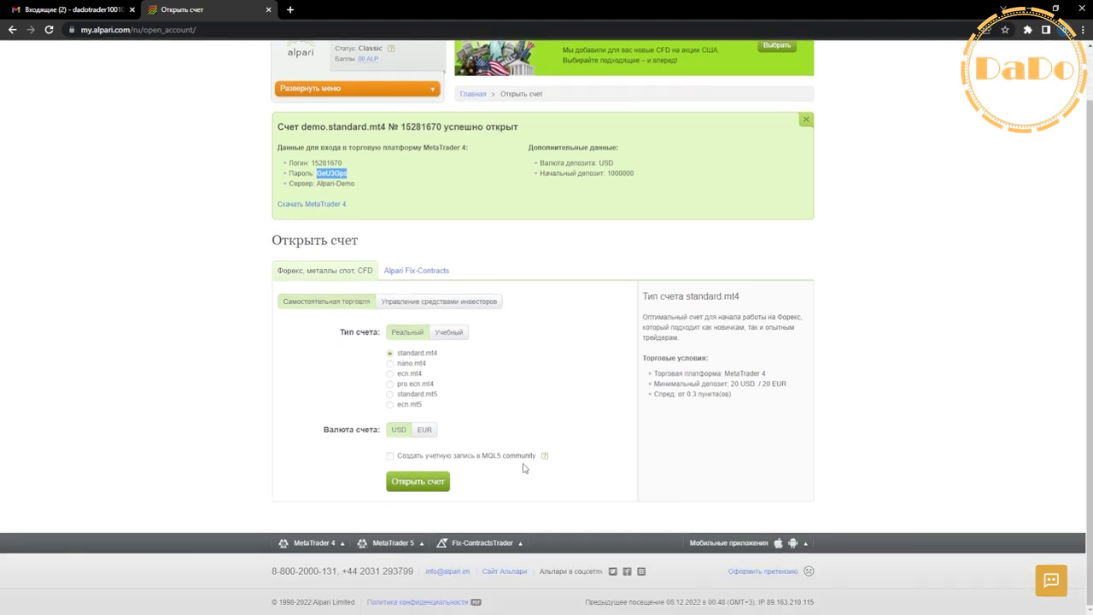
{"action": "left_click", "coordinate": [326, 201]}
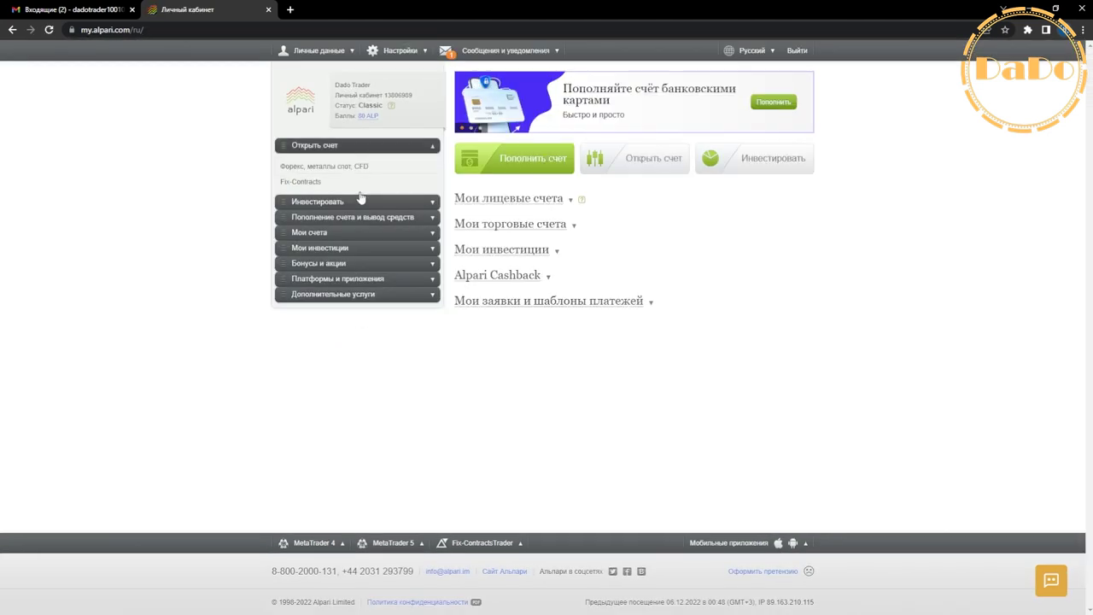
{"action": "left_click", "coordinate": [333, 146]}
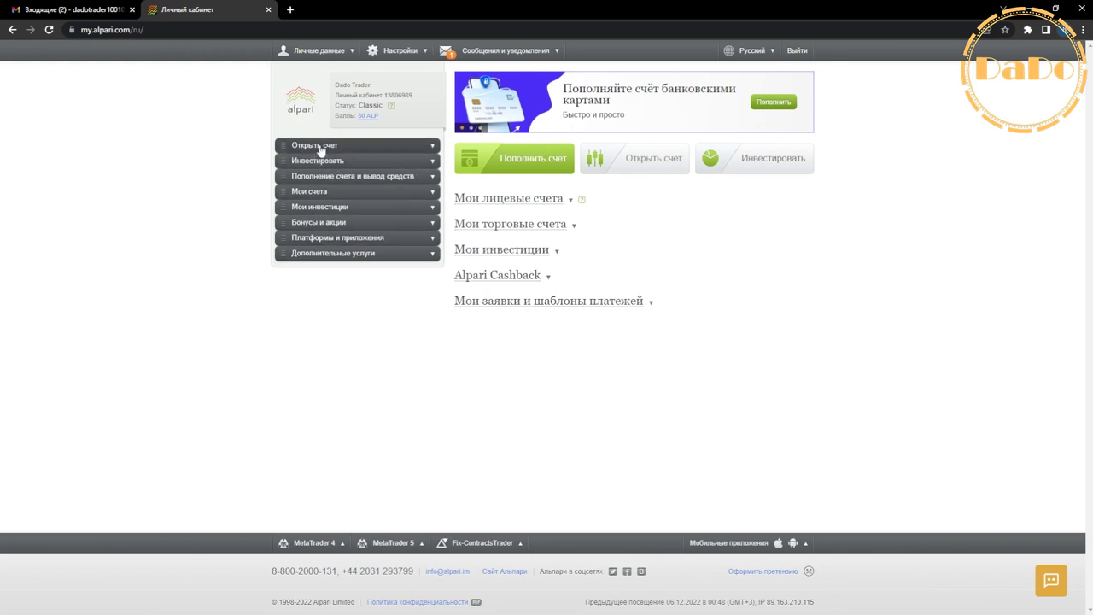
{"action": "left_click", "coordinate": [322, 195]}
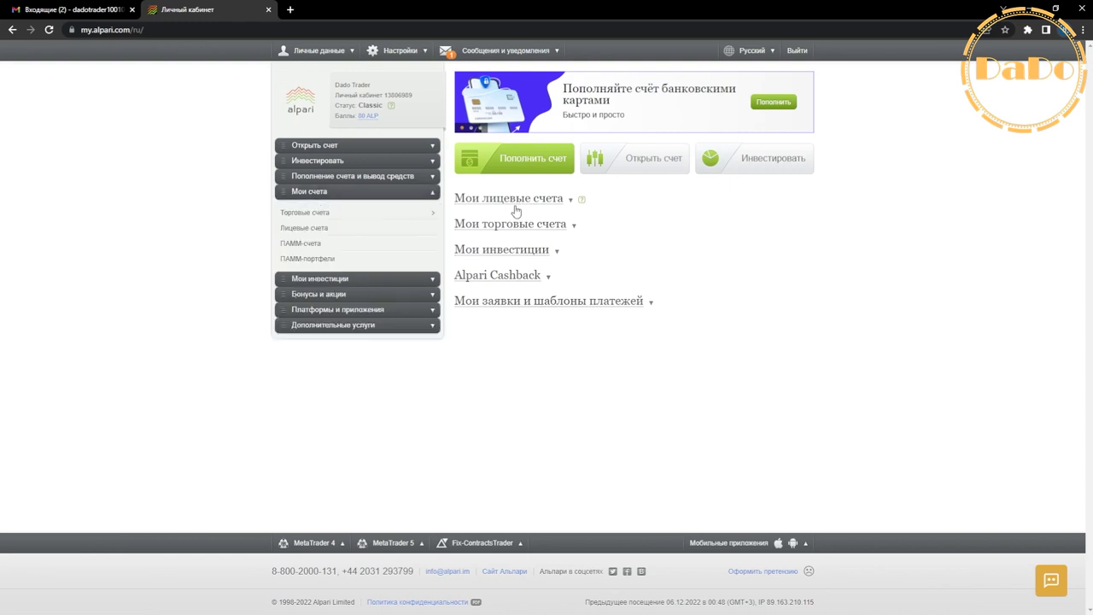
{"action": "left_click", "coordinate": [527, 229]}
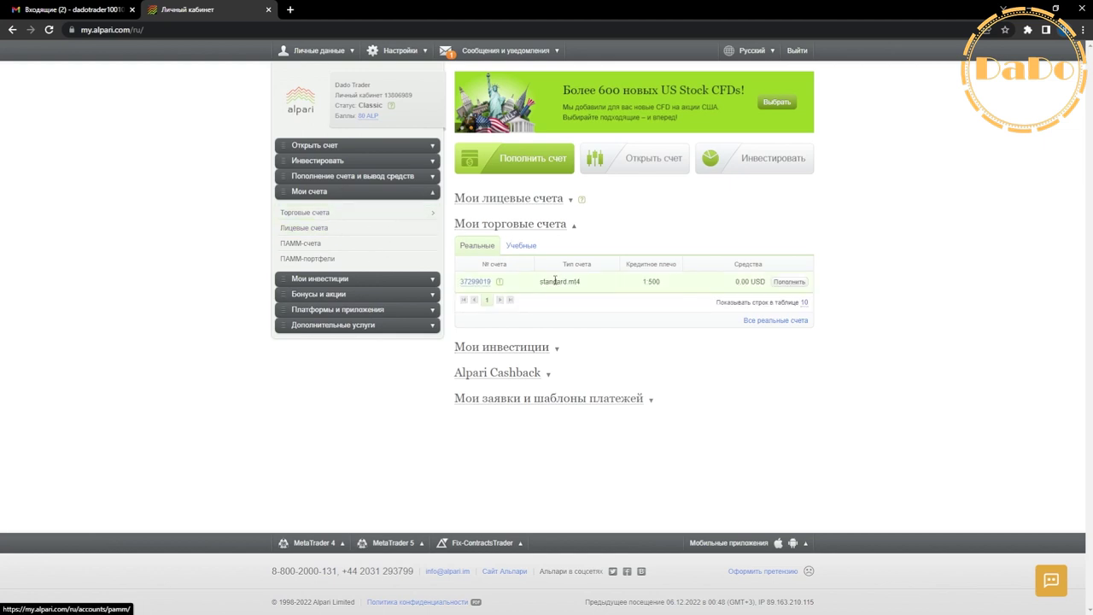
Top up the Учебные demo account to 1 999 999.00 USD, then show the Реальные accounts again.
{"action": "left_click", "coordinate": [520, 246]}
{"action": "left_click", "coordinate": [474, 246]}
{"action": "left_click", "coordinate": [520, 246]}
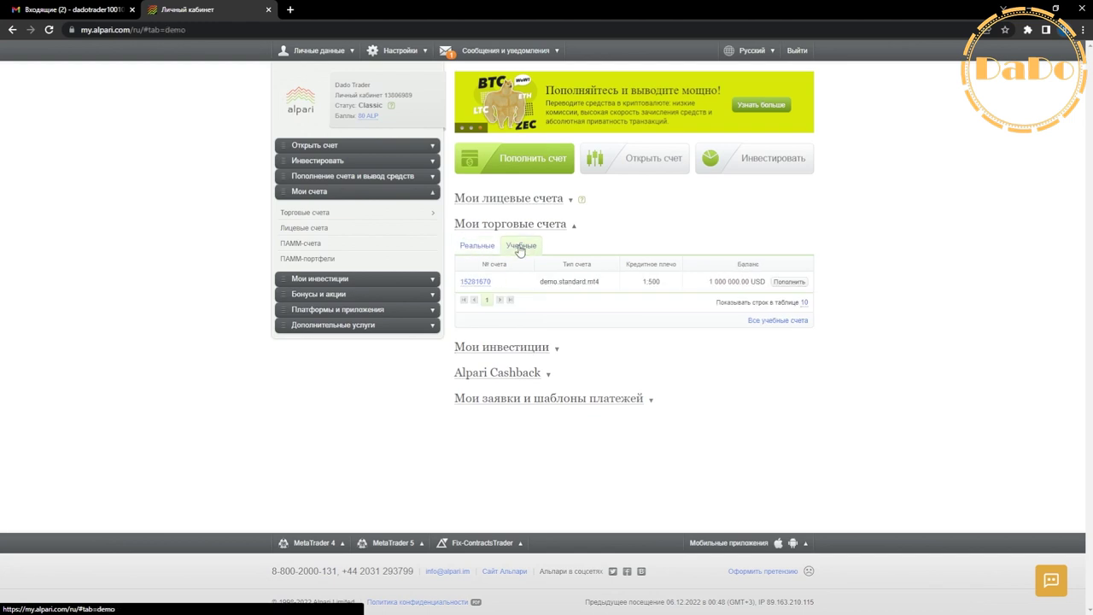
{"action": "left_click", "coordinate": [791, 283]}
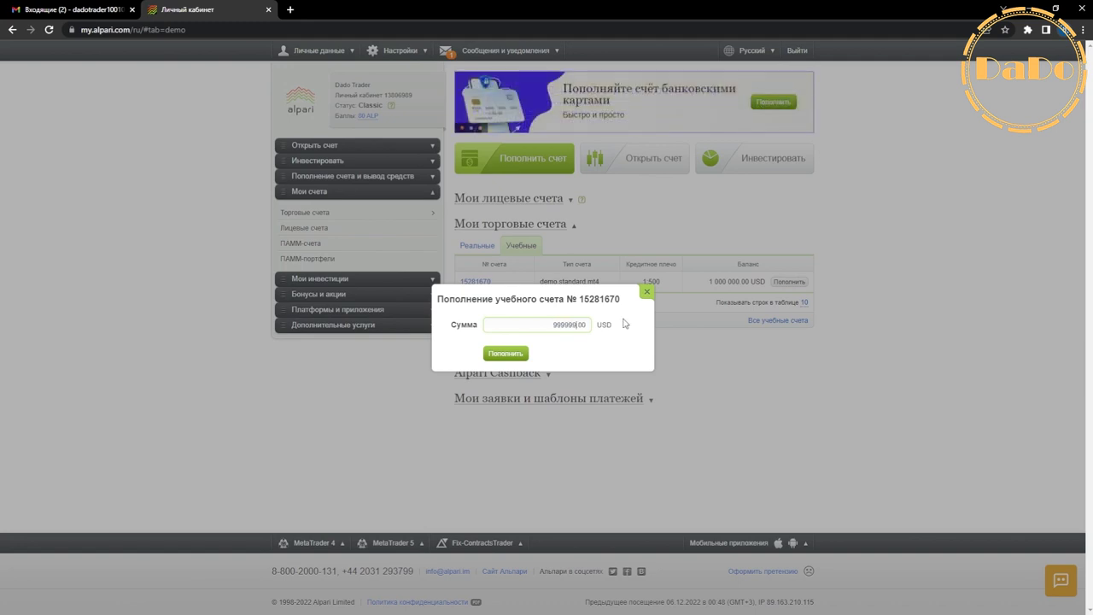
{"action": "left_click", "coordinate": [518, 358]}
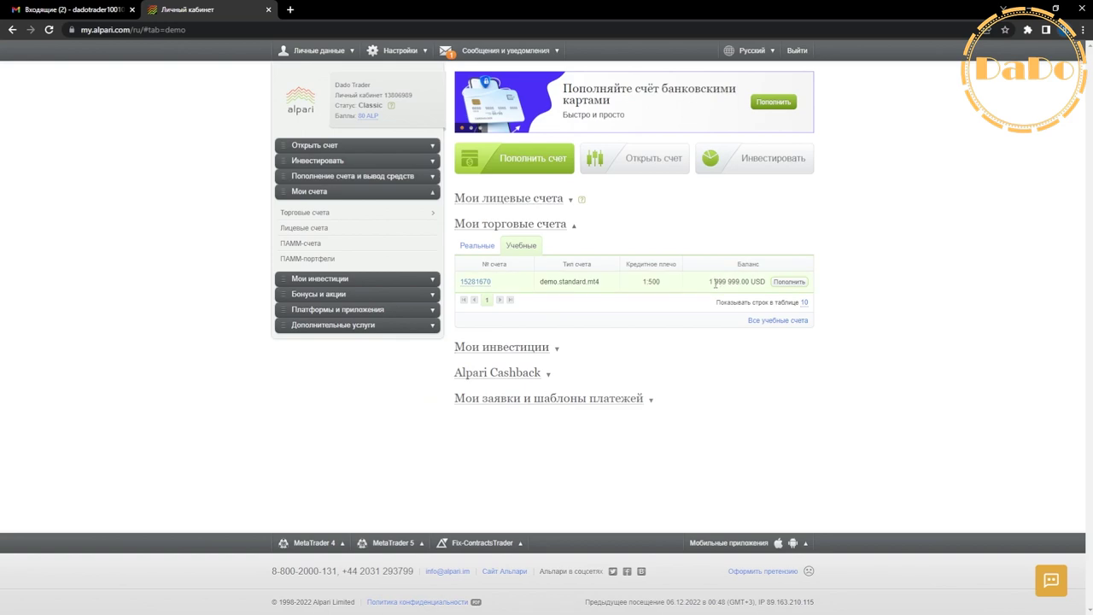
{"action": "left_click_drag", "start_coordinate": [716, 285], "coordinate": [741, 285]}
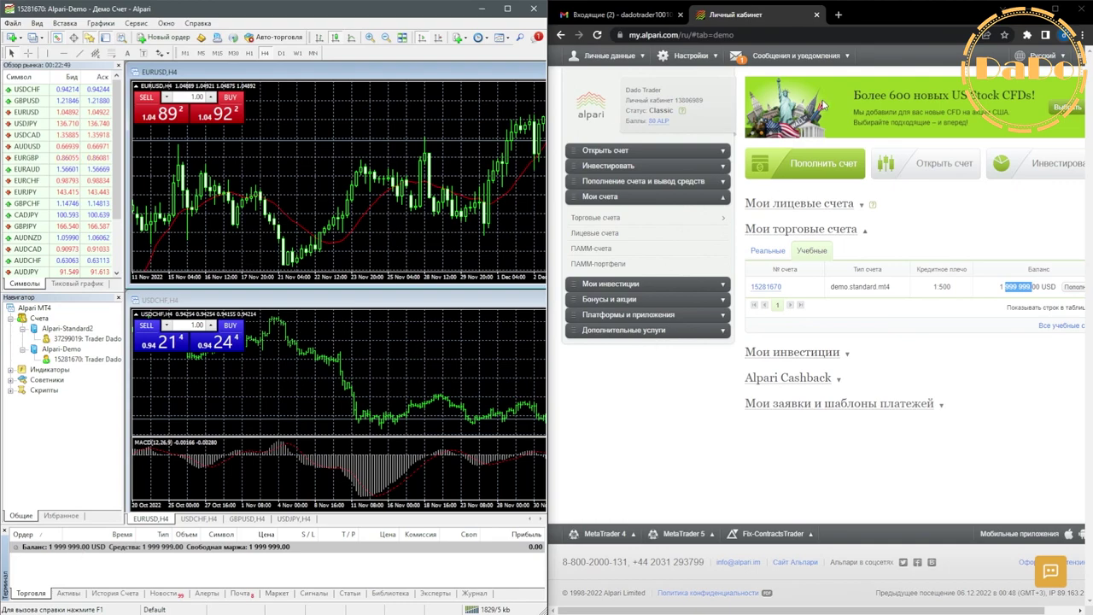
{"action": "left_click", "coordinate": [1057, 11]}
{"action": "left_click", "coordinate": [478, 246]}
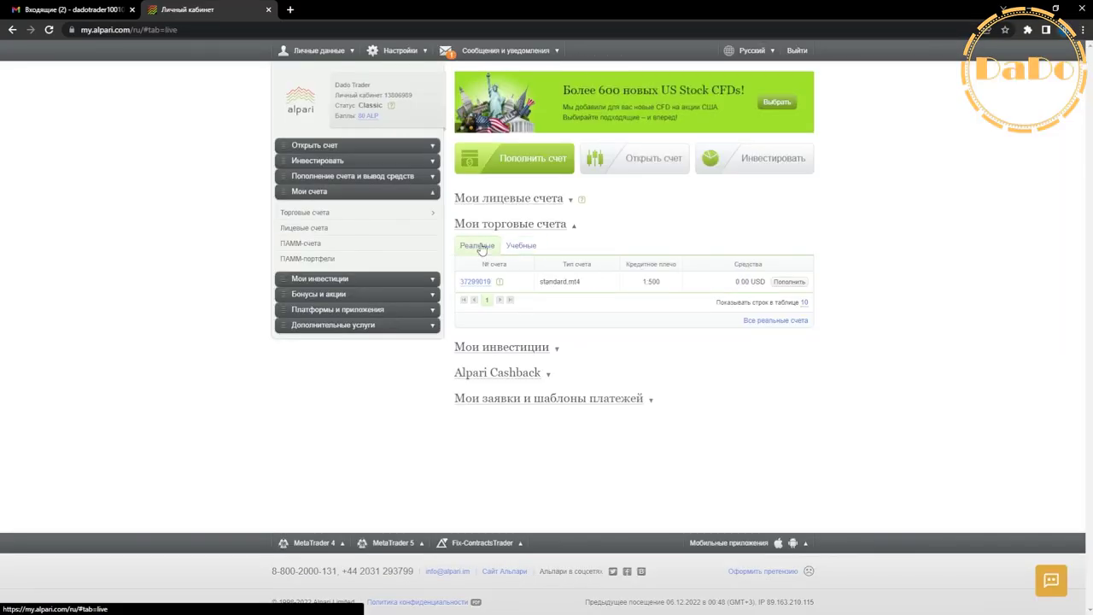
Fill a Пополнение счета deposit form from Visa, Mastercard (PayUSD) into the real trading account.
{"action": "left_click", "coordinate": [790, 282]}
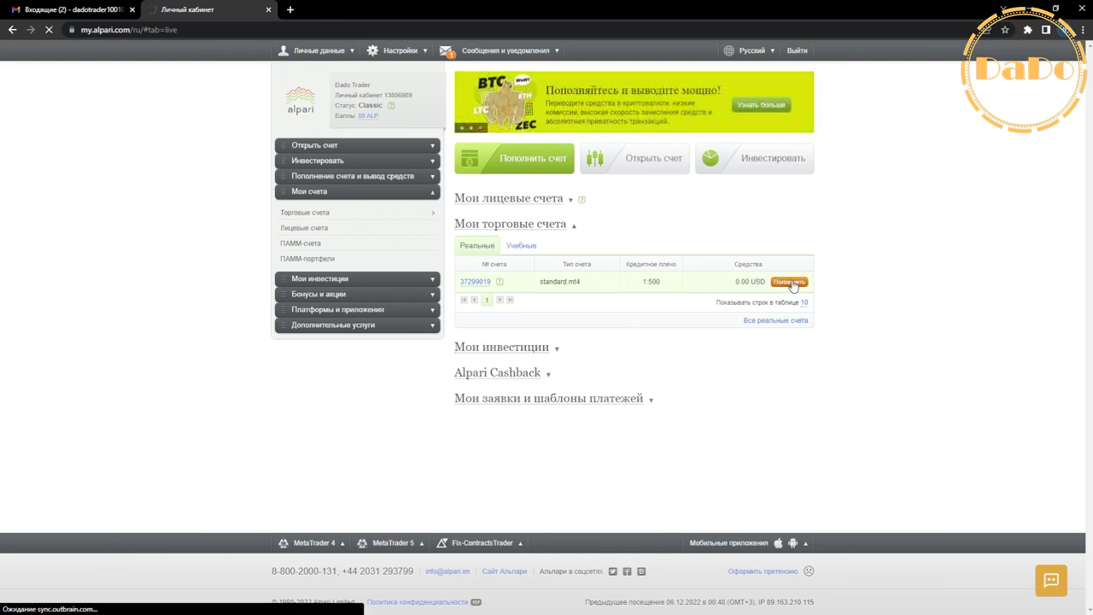
{"action": "left_click", "coordinate": [436, 245]}
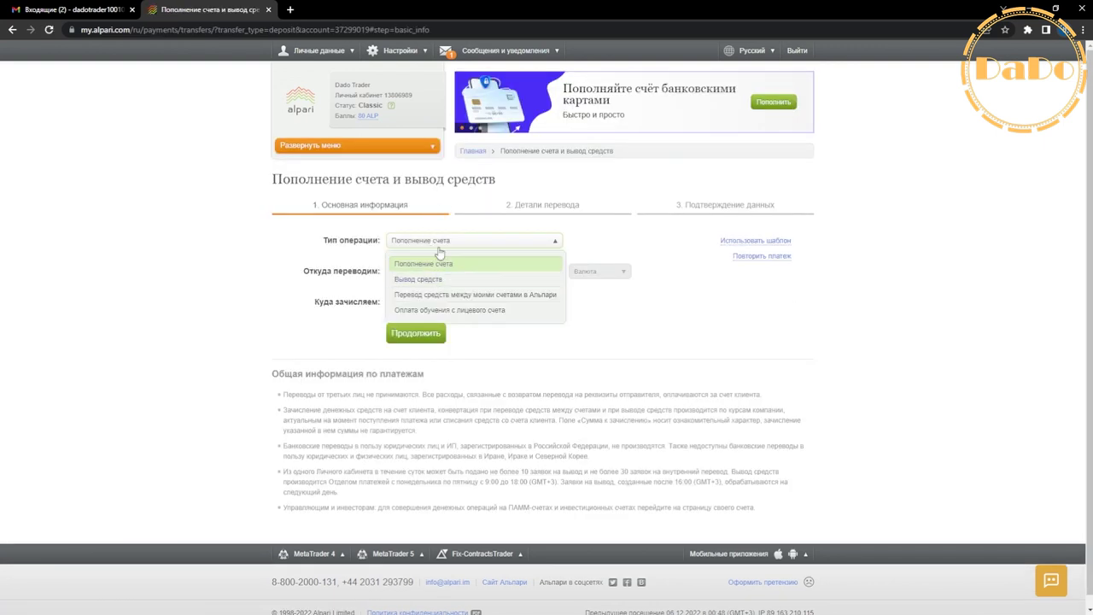
{"action": "left_click", "coordinate": [437, 264]}
{"action": "left_click", "coordinate": [432, 274]}
{"action": "left_click", "coordinate": [431, 353]}
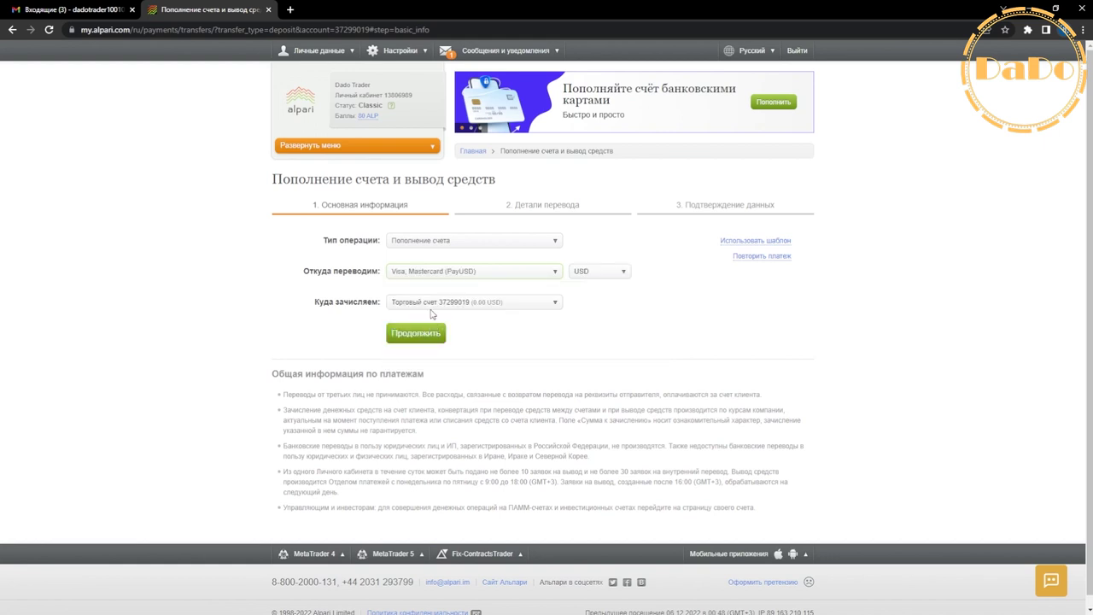
{"action": "left_click", "coordinate": [432, 304]}
{"action": "left_click", "coordinate": [573, 348]}
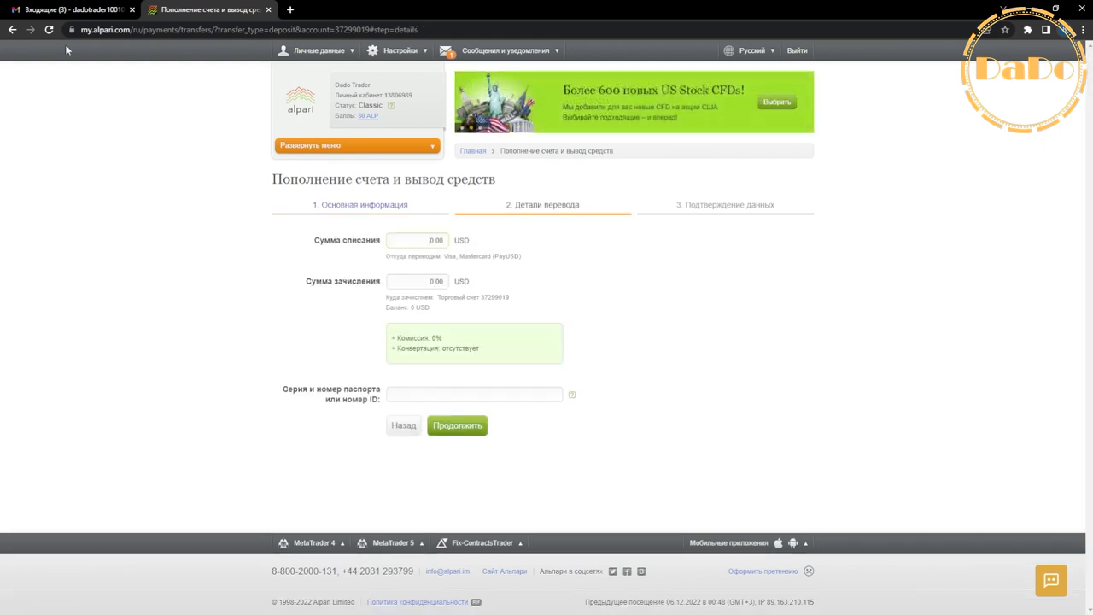
Abandon the deposit and return to the cabinet main page with the real account's actions.
{"action": "key", "text": "alt+Left"}
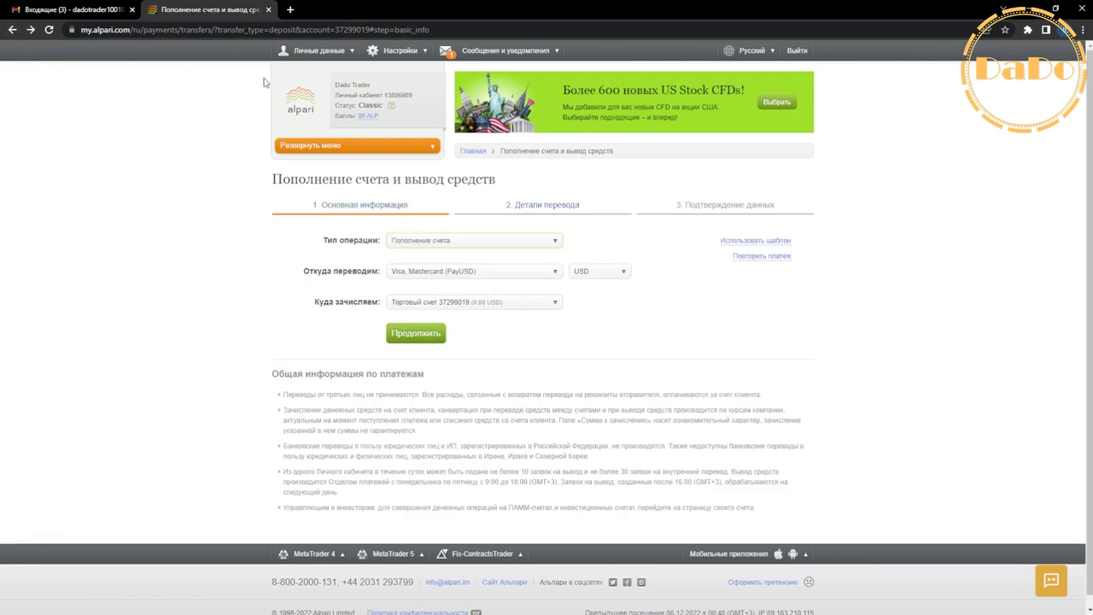
{"action": "left_click", "coordinate": [311, 103]}
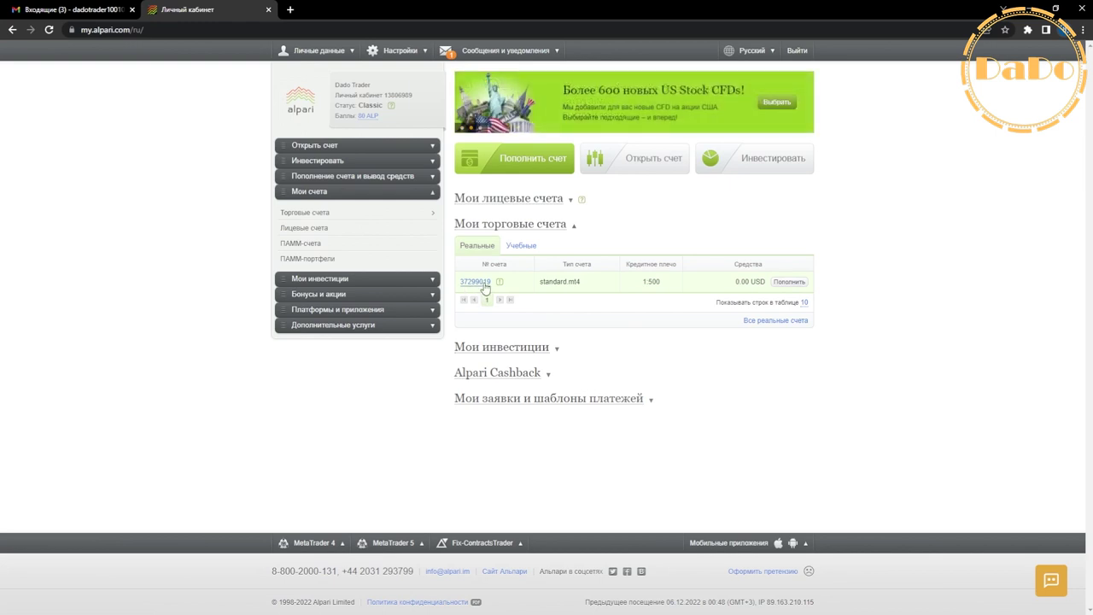
{"action": "left_click", "coordinate": [483, 285]}
Open the real account's card and review leverage options, keeping 1:500.
{"action": "left_click", "coordinate": [494, 322]}
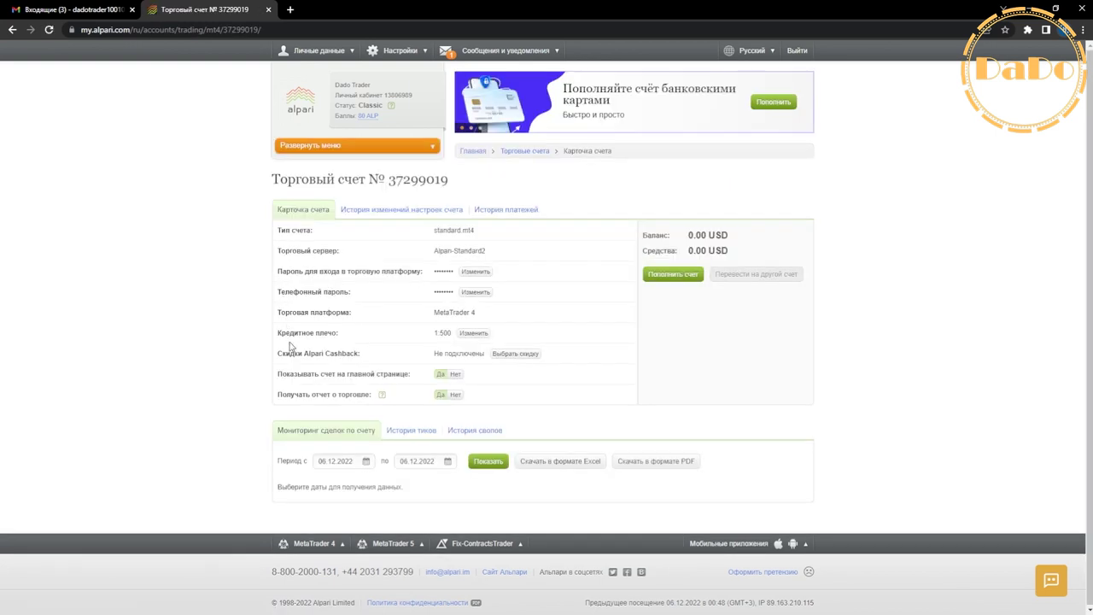
{"action": "triple_click", "coordinate": [288, 332]}
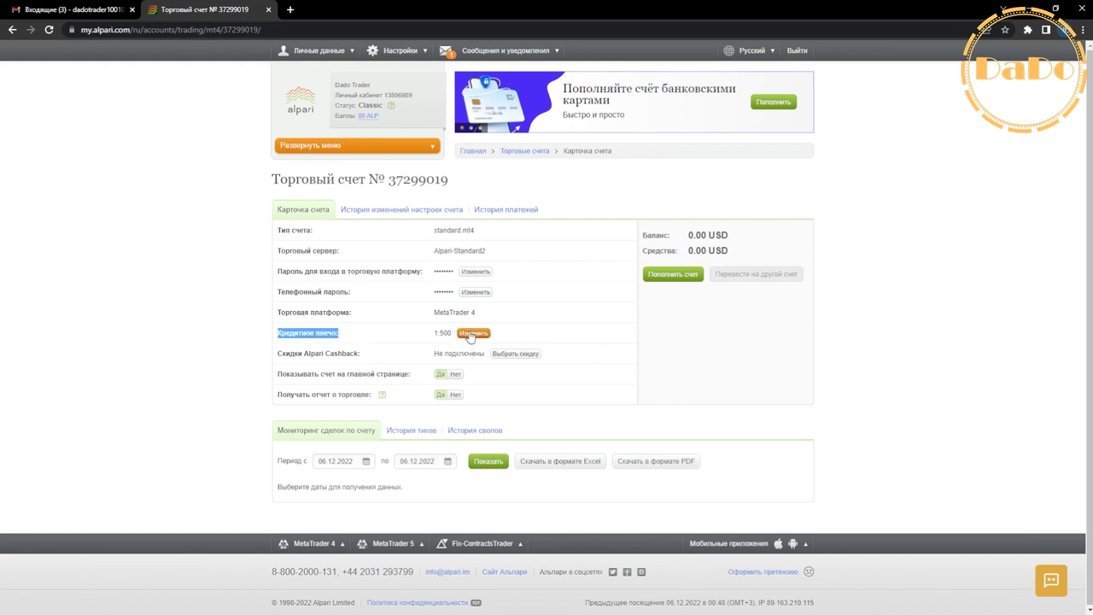
{"action": "left_click", "coordinate": [473, 333]}
{"action": "left_click", "coordinate": [504, 309]}
{"action": "scroll", "coordinate": [538, 376], "scroll_direction": "down", "scroll_amount": 2}
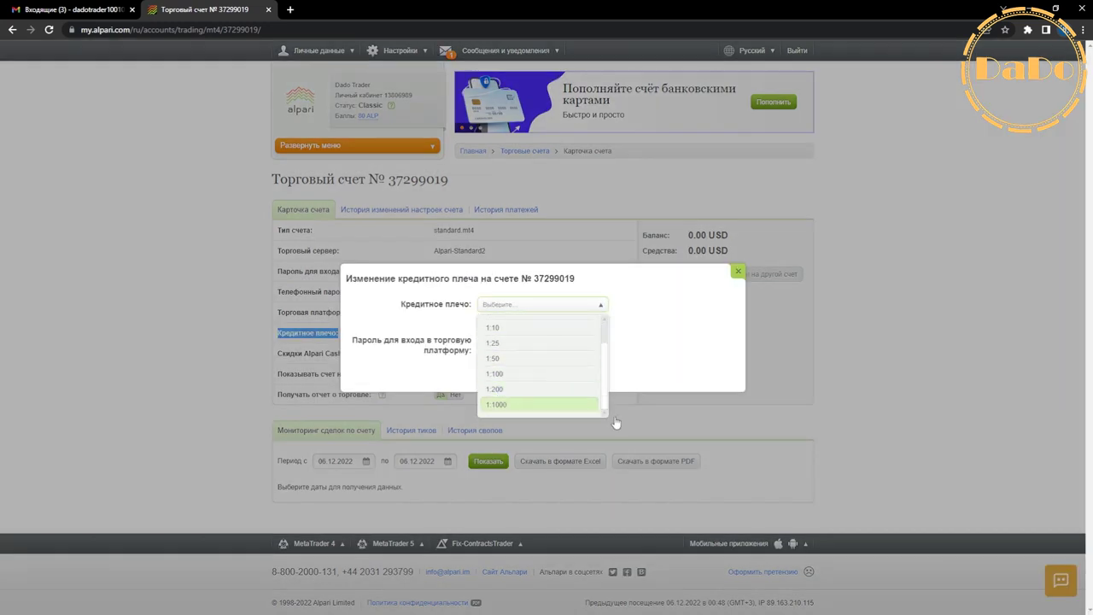
{"action": "left_click", "coordinate": [513, 404]}
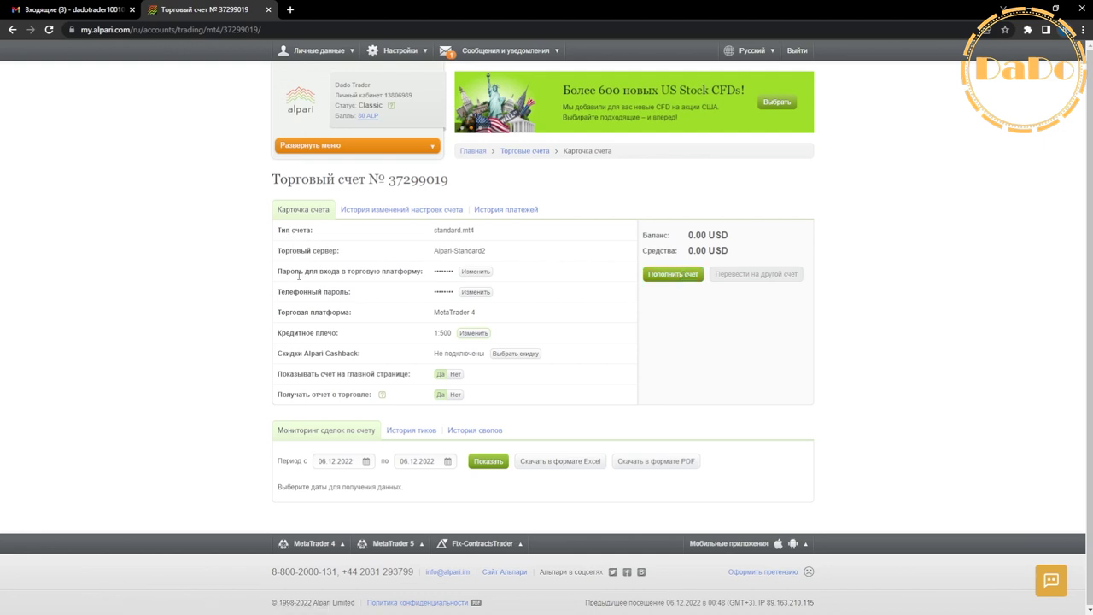
Start a trading-platform password change with the suggested strong password and request a phone confirmation code.
{"action": "left_click_drag", "start_coordinate": [284, 276], "coordinate": [427, 276]}
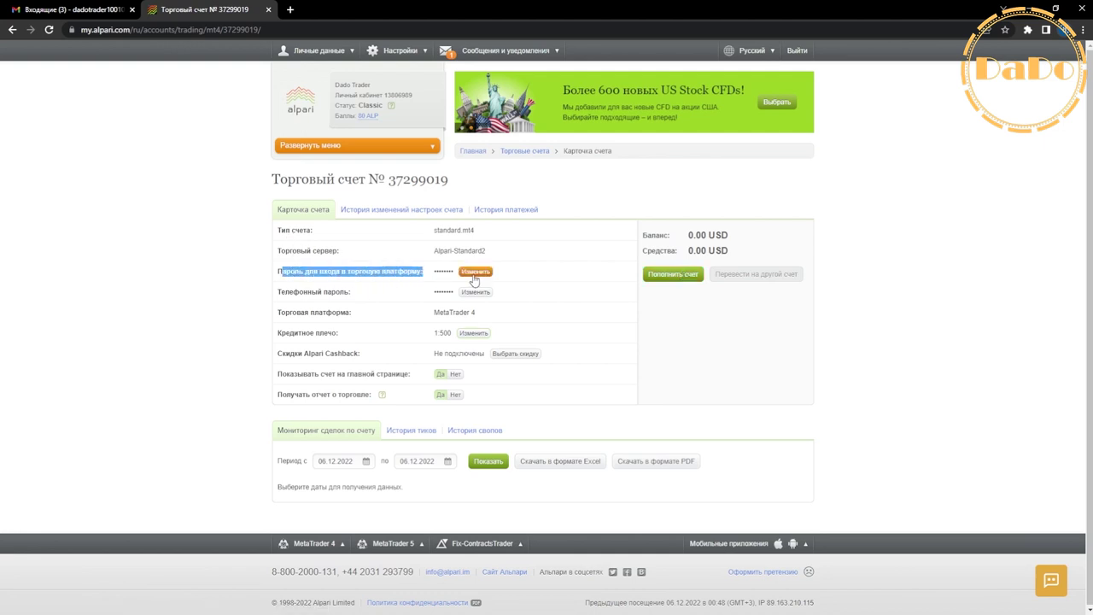
{"action": "left_click", "coordinate": [475, 272]}
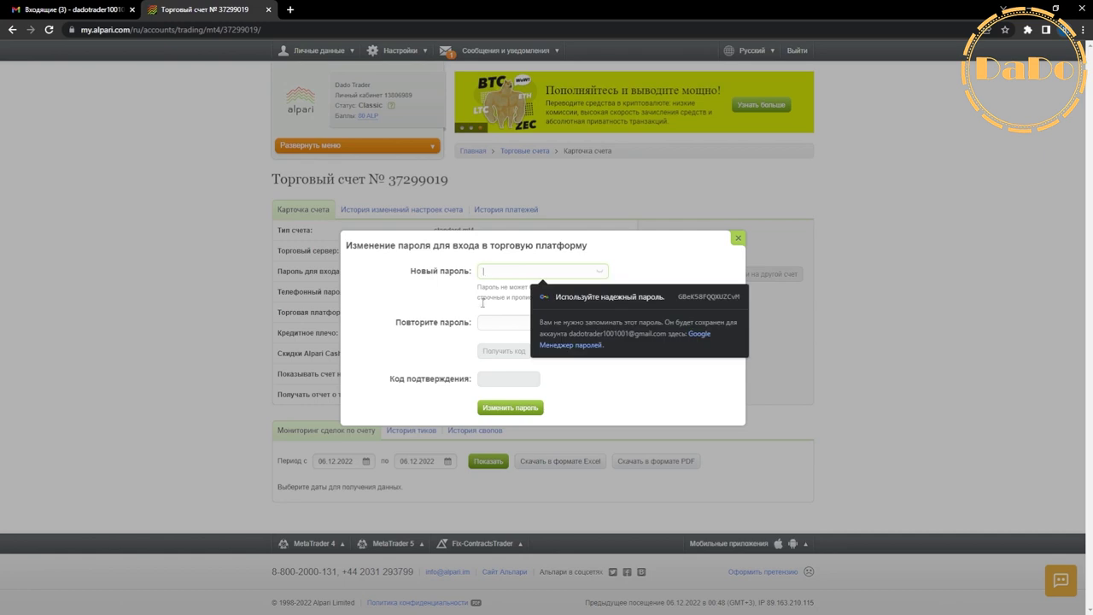
{"action": "left_click", "coordinate": [492, 323]}
{"action": "left_click", "coordinate": [507, 275]}
{"action": "left_click", "coordinate": [467, 301]}
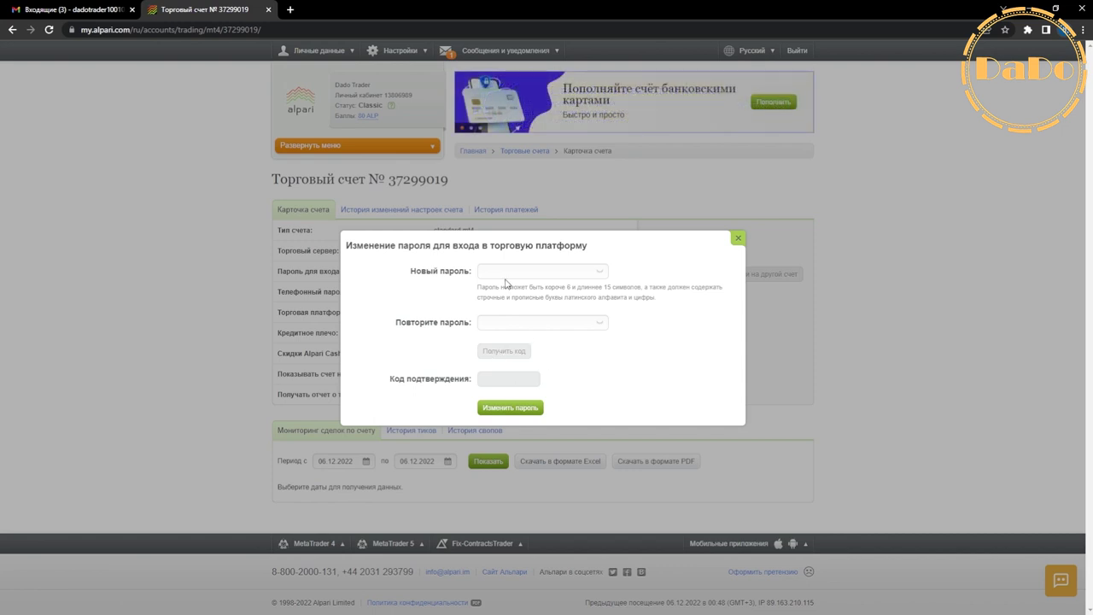
{"action": "left_click", "coordinate": [506, 273]}
{"action": "left_click", "coordinate": [624, 299]}
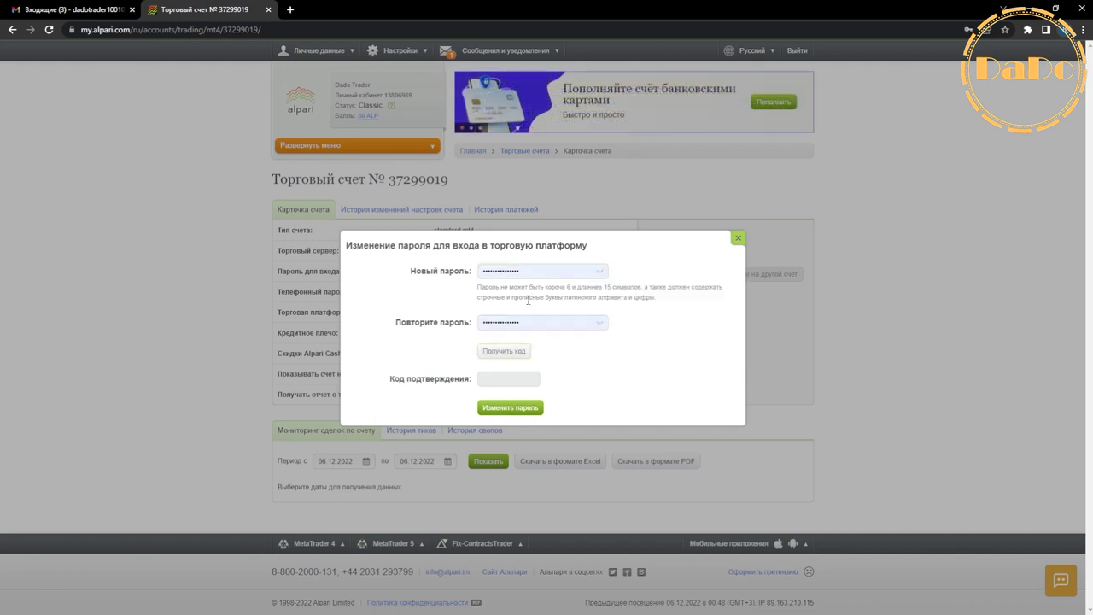
{"action": "left_click", "coordinate": [503, 354]}
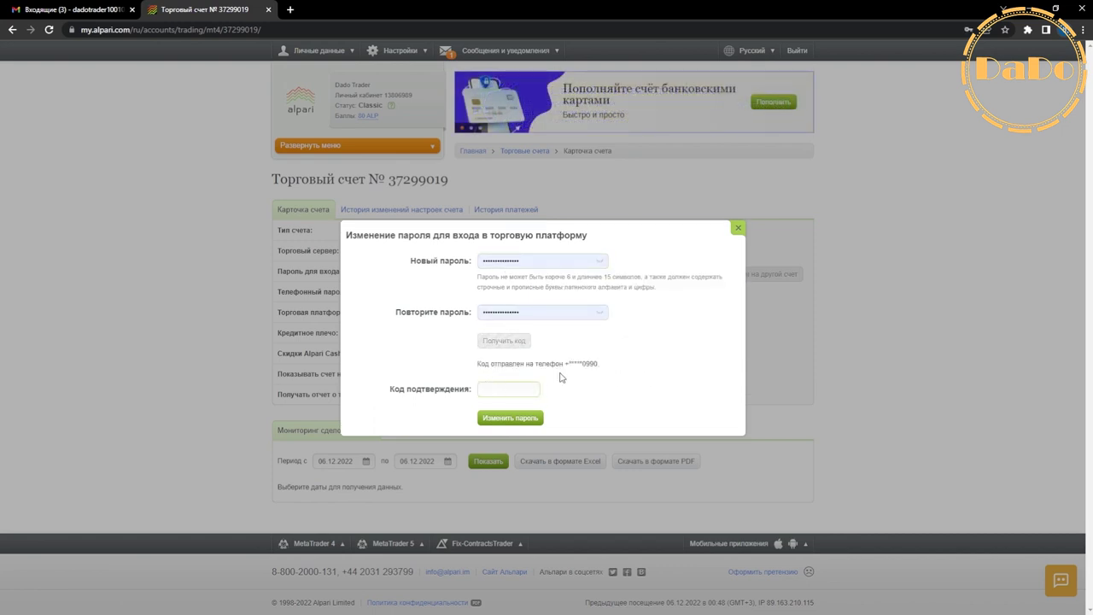
{"action": "left_click_drag", "start_coordinate": [564, 362], "coordinate": [601, 361]}
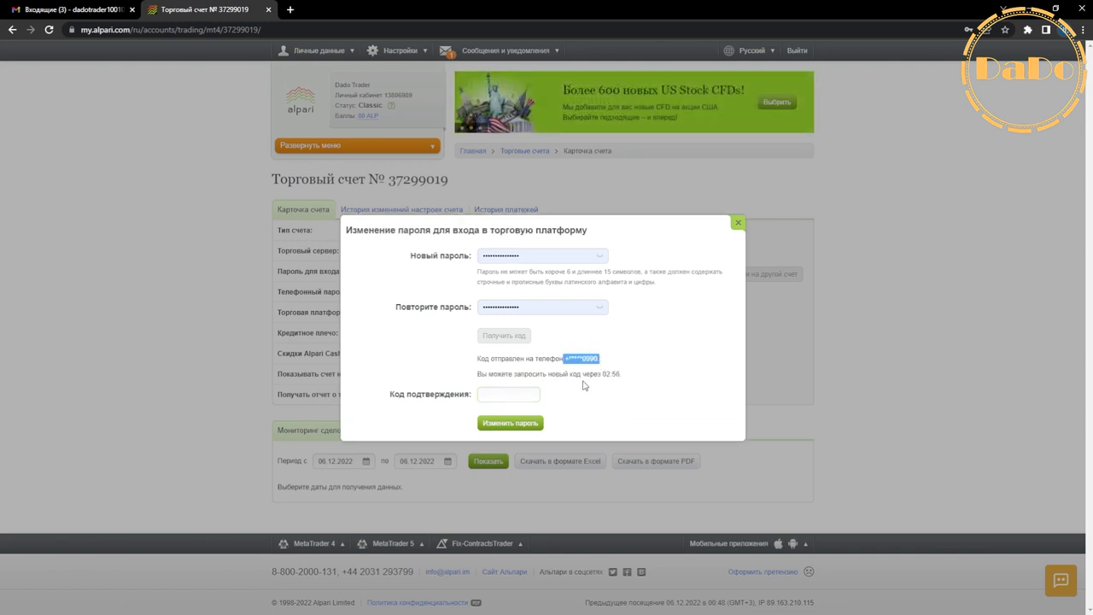
Try a confirmation code, which is refused, then close the dialog and return home.
{"action": "left_click", "coordinate": [514, 396]}
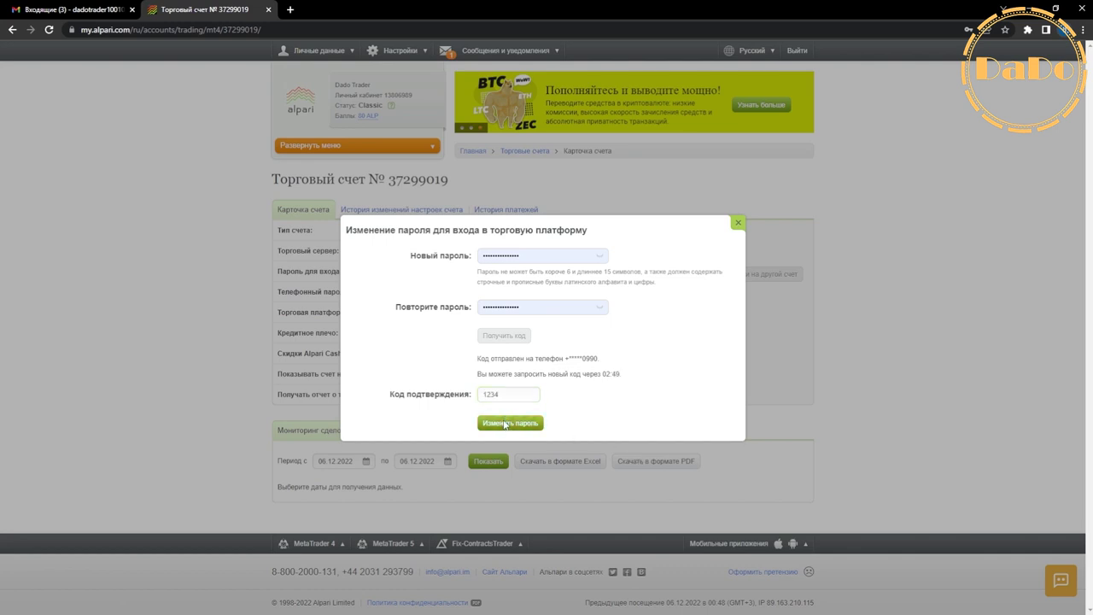
{"action": "left_click", "coordinate": [505, 424]}
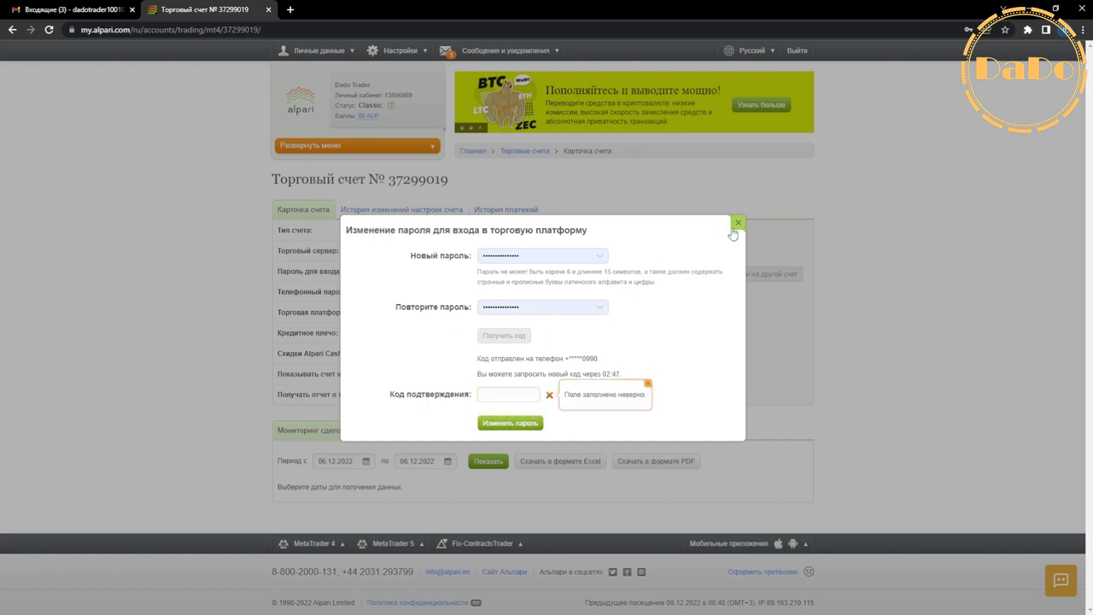
{"action": "left_click", "coordinate": [537, 256]}
{"action": "left_click_drag", "start_coordinate": [537, 257], "coordinate": [457, 260]}
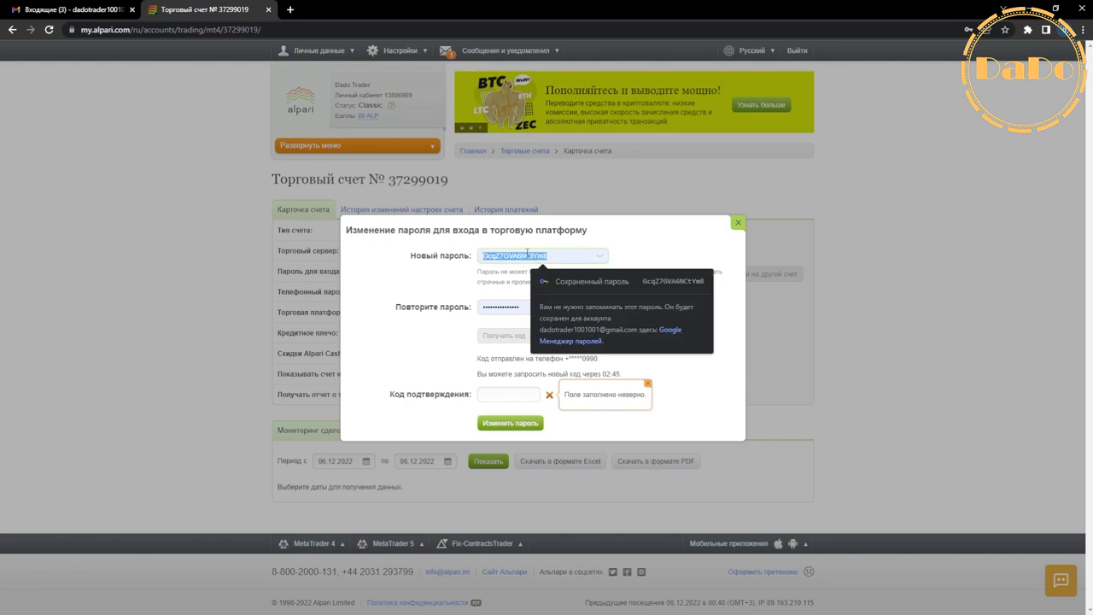
{"action": "left_click", "coordinate": [311, 108]}
{"action": "left_click", "coordinate": [311, 109]}
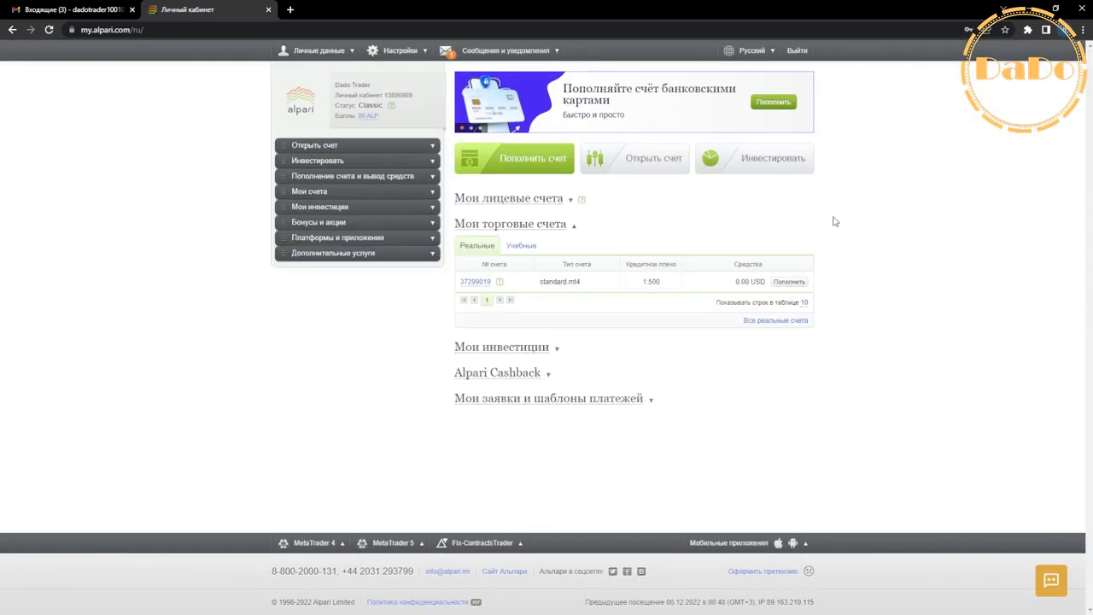
Log out of myAlpari to its login page and switch to the Gmail inbox of Alpari emails.
{"action": "left_click", "coordinate": [796, 51]}
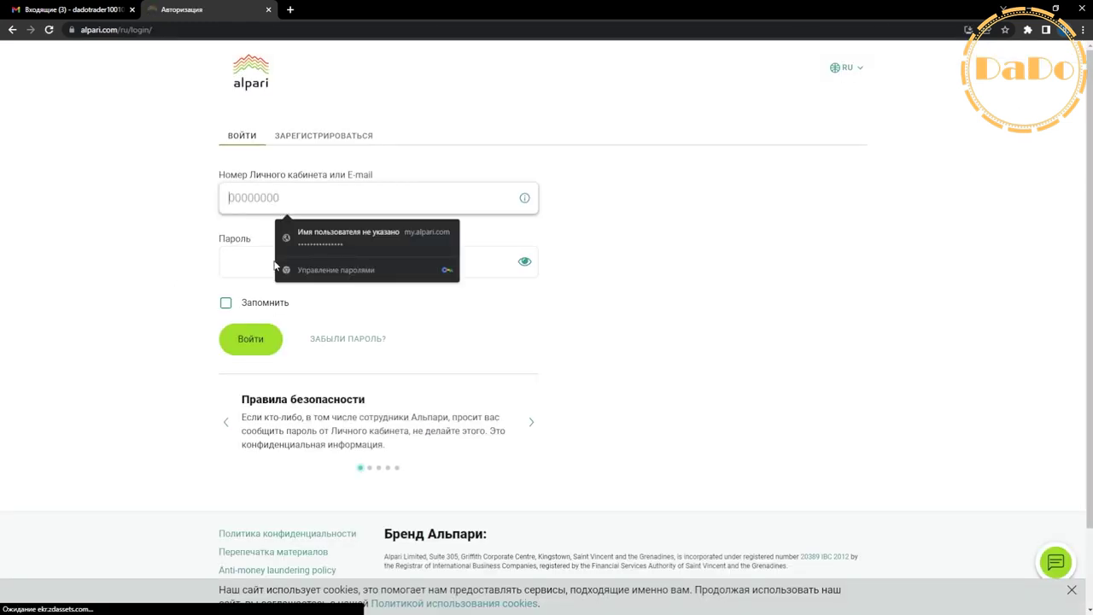
{"action": "left_click", "coordinate": [229, 257]}
{"action": "left_click", "coordinate": [329, 199]}
{"action": "left_click", "coordinate": [740, 306]}
{"action": "left_click", "coordinate": [338, 261]}
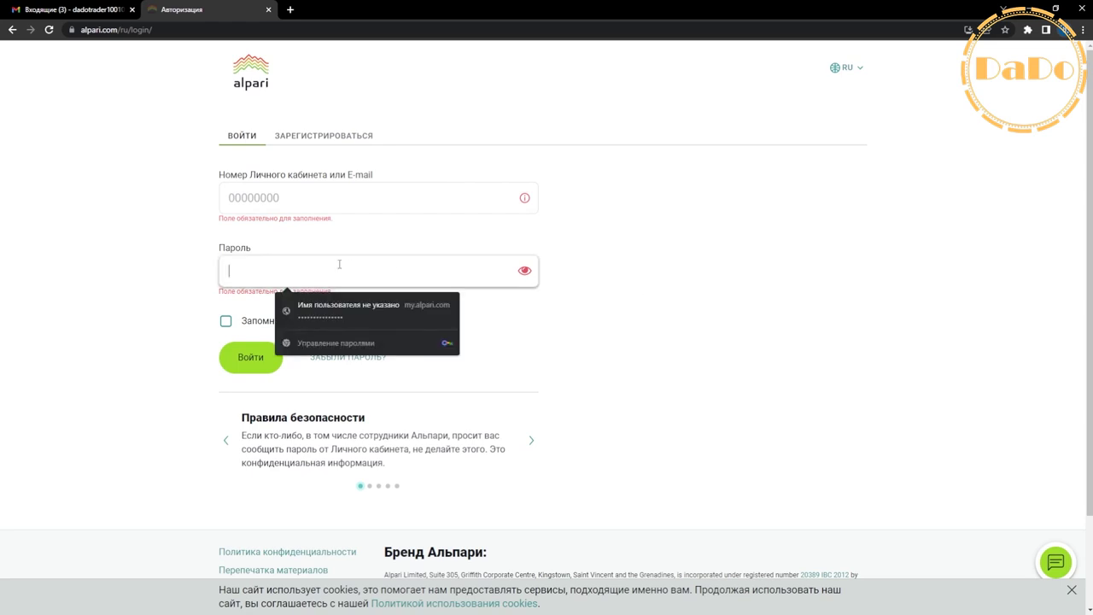
{"action": "left_click", "coordinate": [337, 210]}
{"action": "left_click", "coordinate": [214, 82]}
{"action": "left_click", "coordinate": [65, 7]}
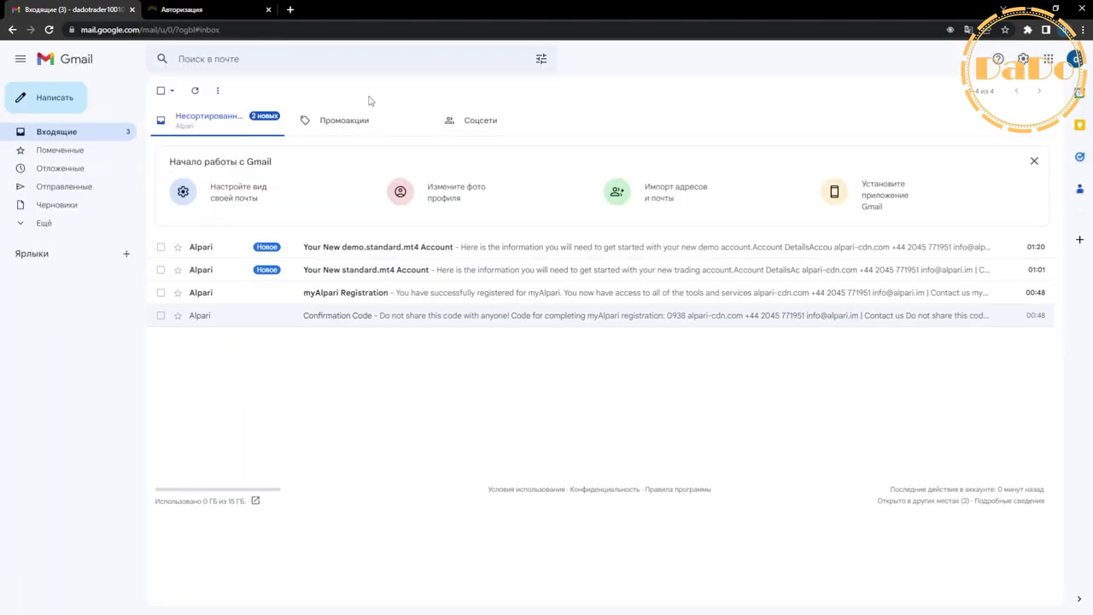
Reload Gmail and check the registration confirmation code email, then return to the inbox.
{"action": "left_click", "coordinate": [49, 29]}
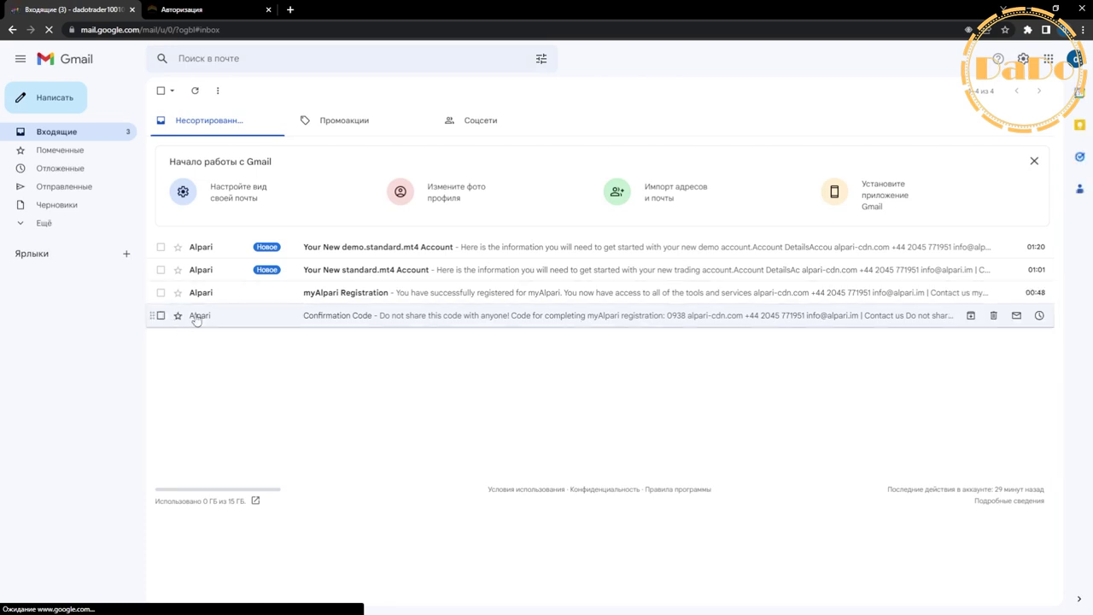
{"action": "left_click", "coordinate": [241, 316]}
{"action": "left_click_drag", "start_coordinate": [654, 299], "coordinate": [671, 302]}
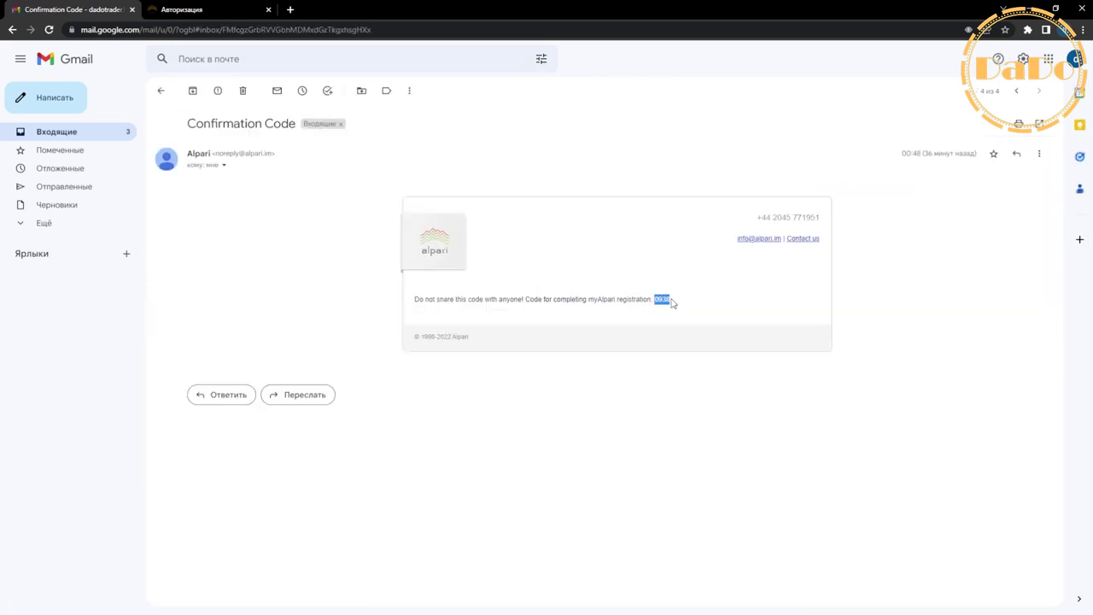
{"action": "left_click", "coordinate": [669, 299]}
{"action": "left_click", "coordinate": [12, 29]}
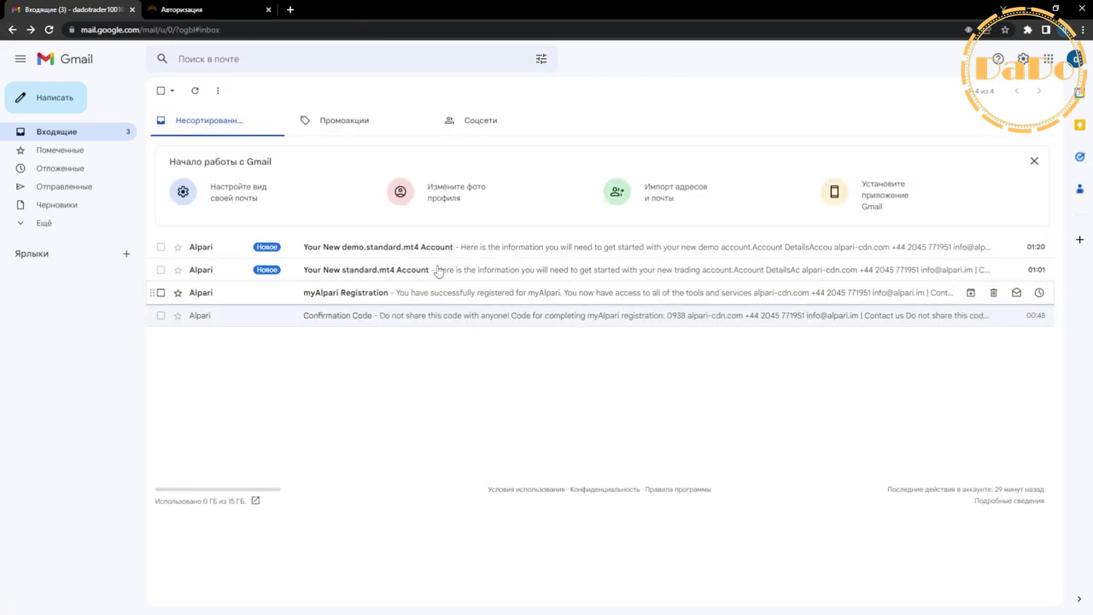
Select the cabinet password in the myAlpari Registration email and detach the Alpari login page into its own window.
{"action": "left_click", "coordinate": [239, 293]}
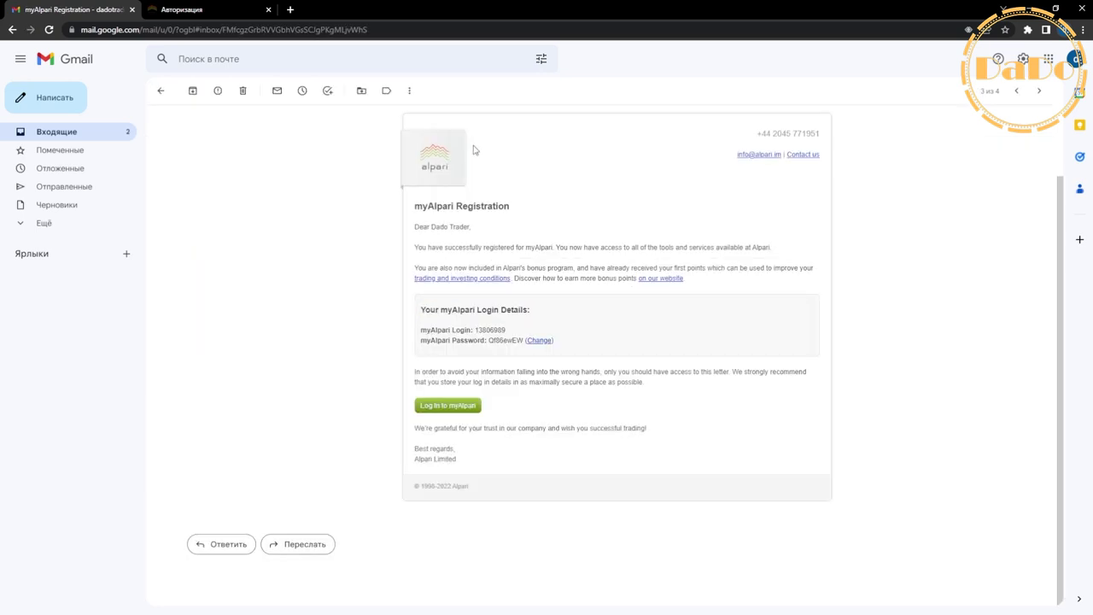
{"action": "scroll", "coordinate": [441, 260], "scroll_direction": "up", "scroll_amount": 1}
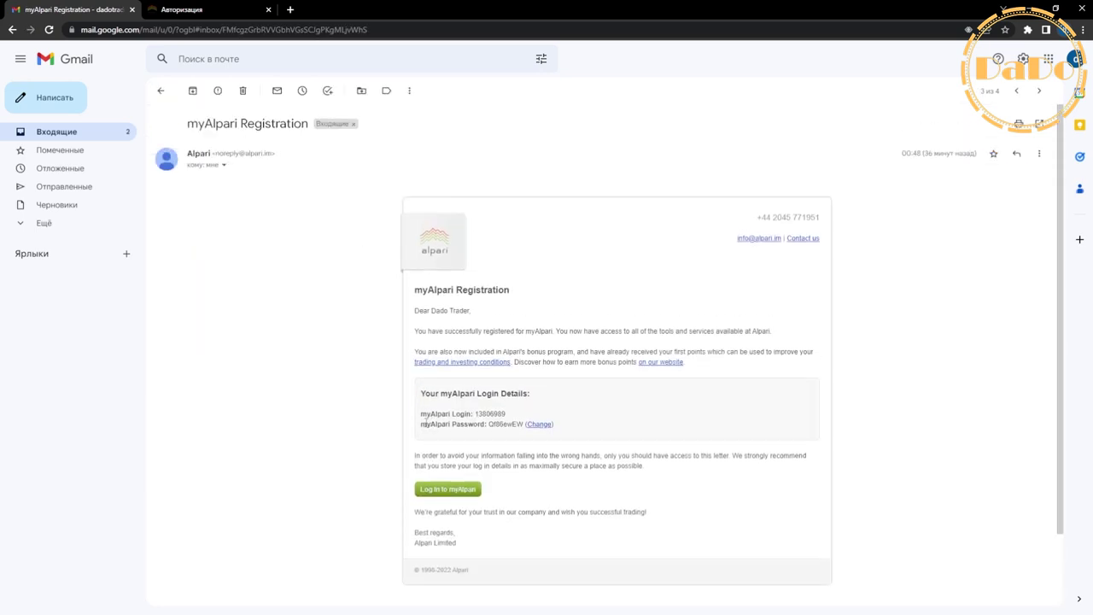
{"action": "scroll", "coordinate": [425, 421], "scroll_direction": "down", "scroll_amount": 1}
{"action": "double_click", "coordinate": [490, 330]}
{"action": "double_click", "coordinate": [503, 340]}
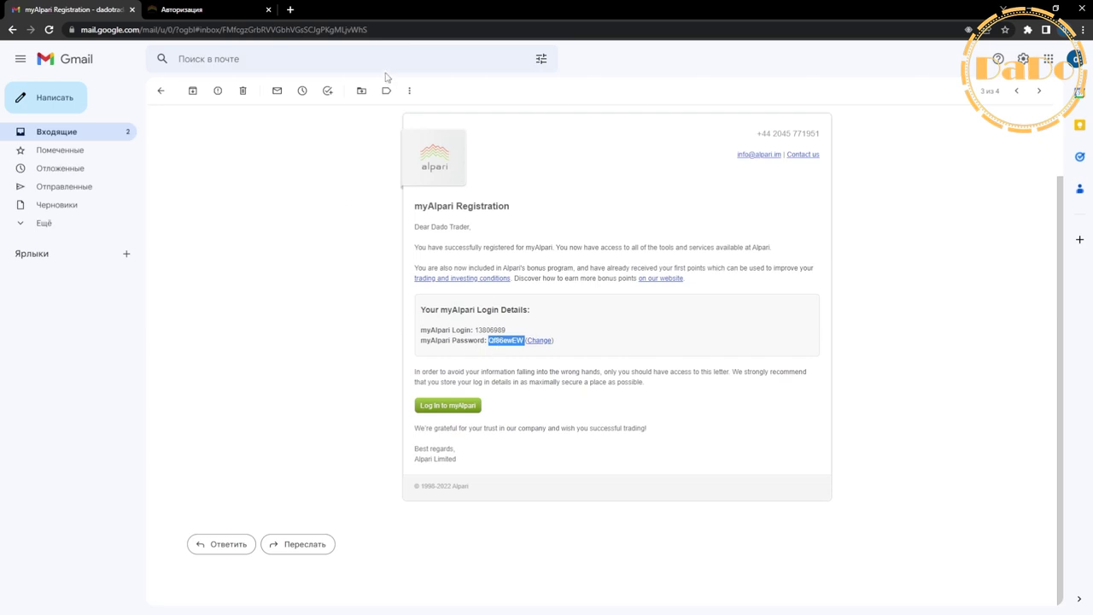
{"action": "left_click_drag", "start_coordinate": [167, 8], "coordinate": [1092, 256]}
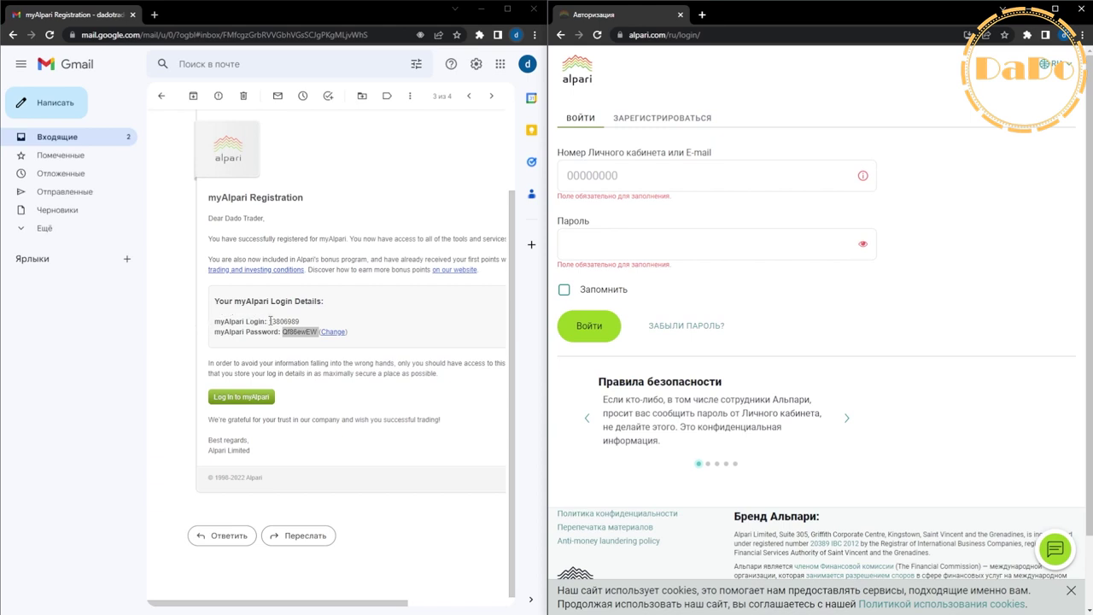
Copy the cabinet login number and password from the email into the Alpari login fields.
{"action": "double_click", "coordinate": [284, 321]}
{"action": "key", "text": "ctrl+c"}
{"action": "left_click", "coordinate": [618, 175]}
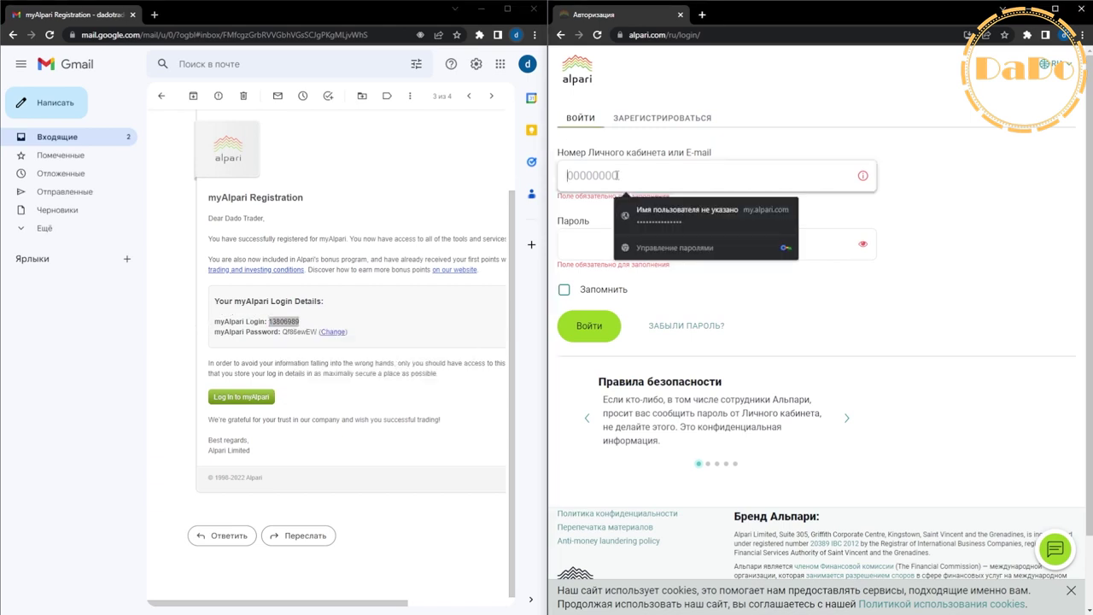
{"action": "key", "text": "ctrl+v"}
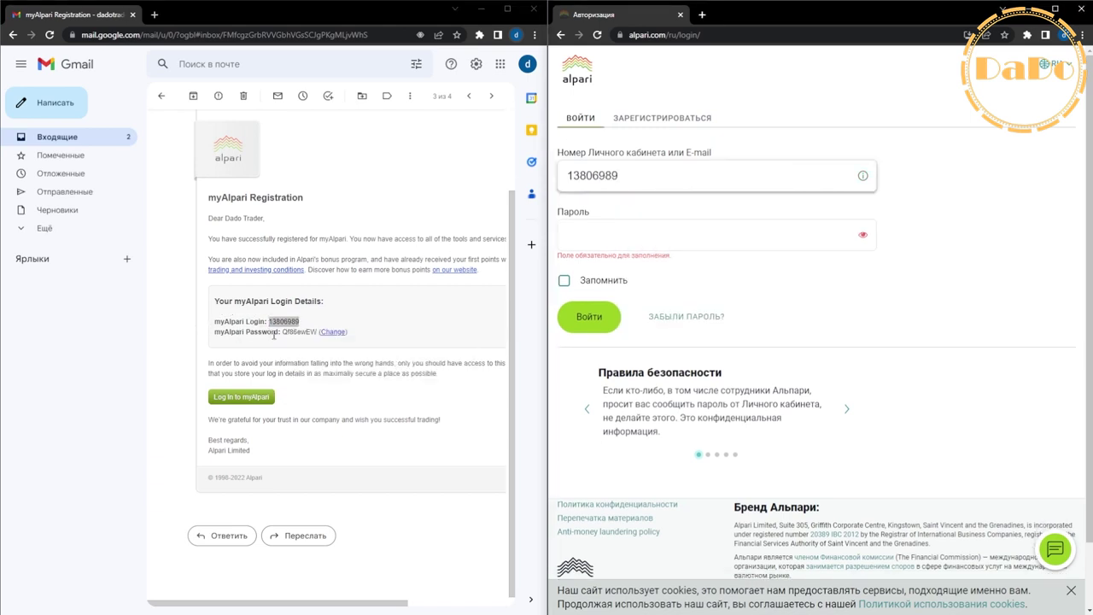
{"action": "double_click", "coordinate": [292, 334]}
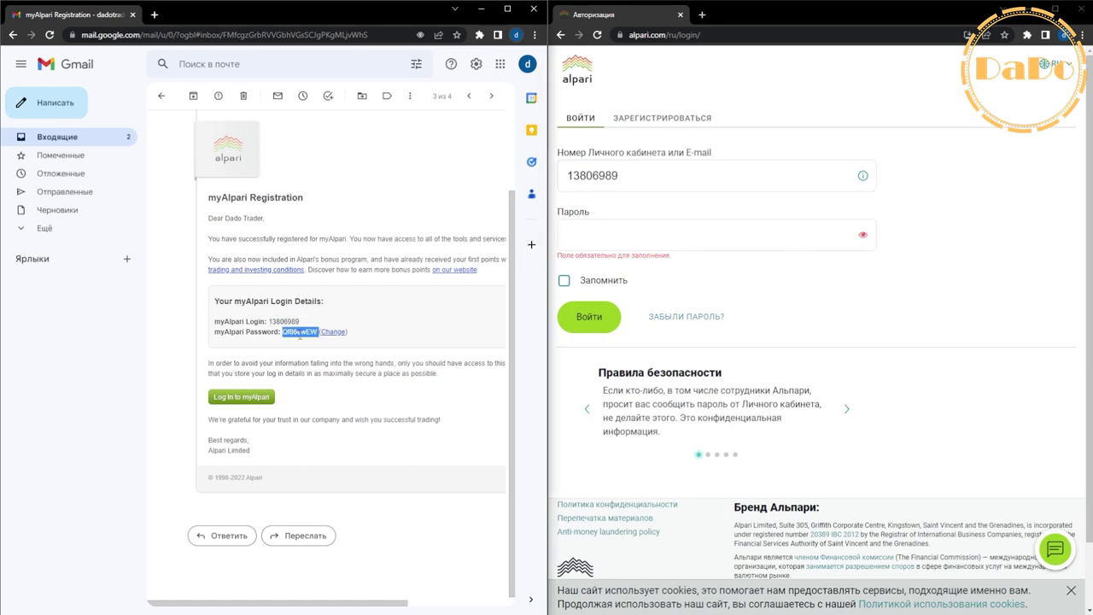
{"action": "right_click", "coordinate": [568, 223]}
{"action": "left_click", "coordinate": [611, 337]}
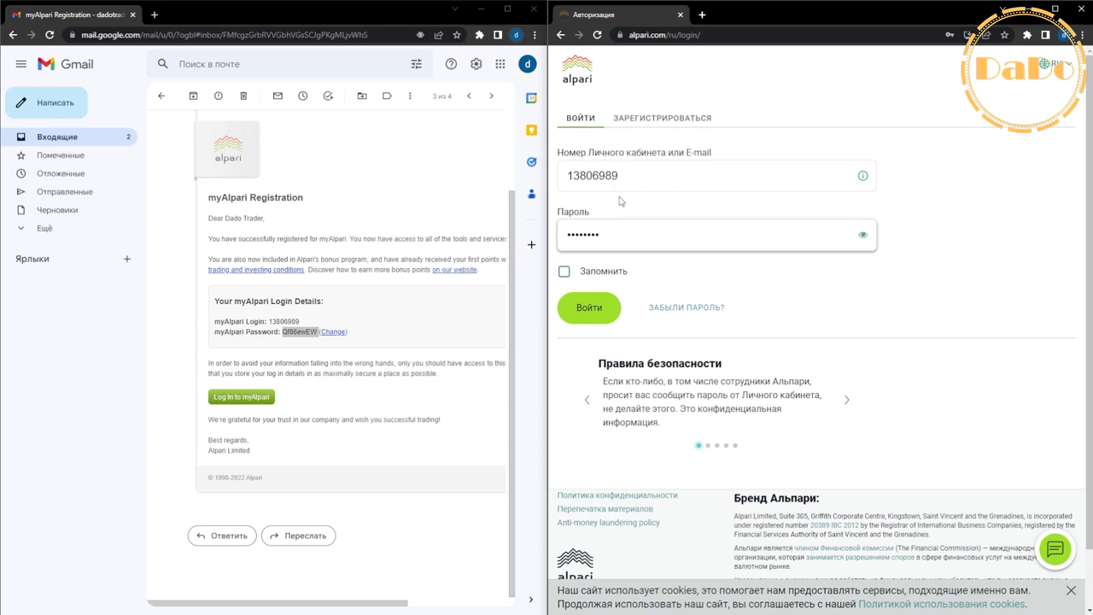
Sign in with remember-me unticked and decline Chrome's offer to save the password.
{"action": "left_click", "coordinate": [564, 271]}
{"action": "left_click", "coordinate": [588, 307]}
{"action": "left_click", "coordinate": [570, 276]}
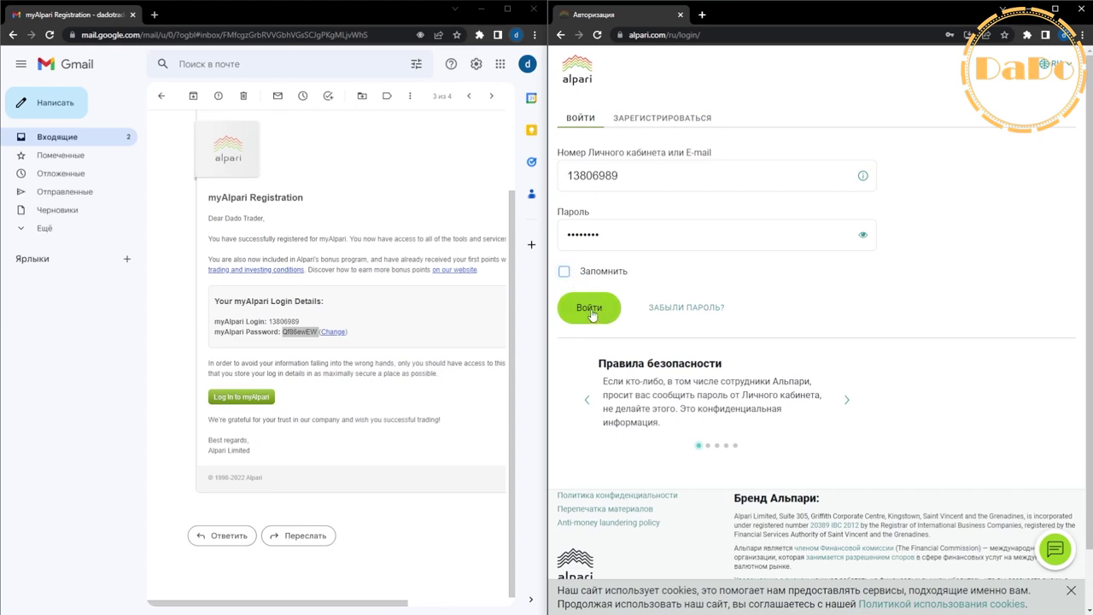
{"action": "left_click", "coordinate": [591, 311]}
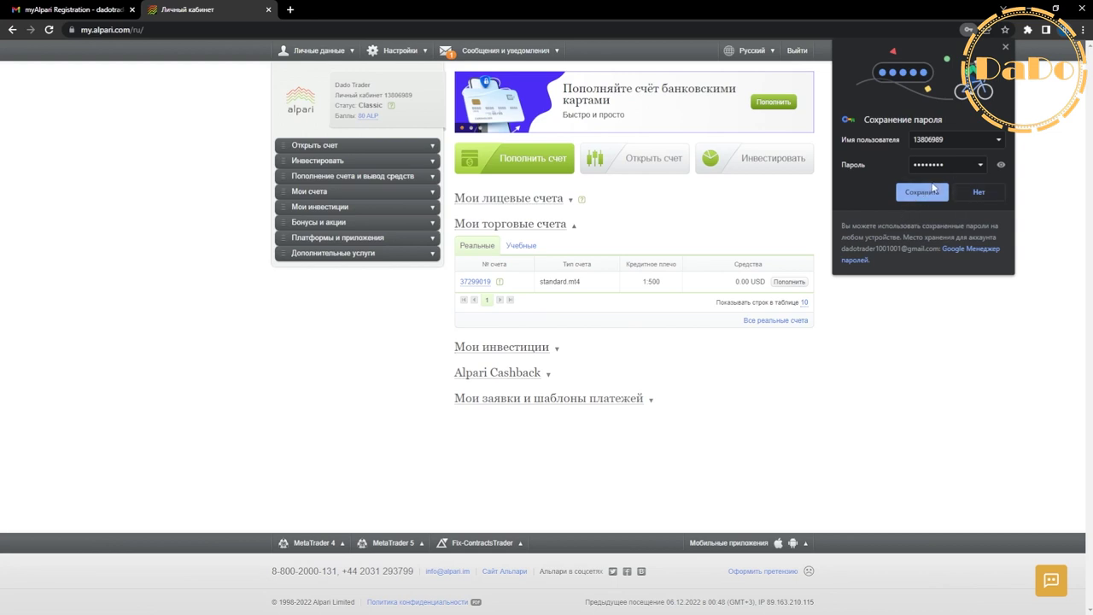
{"action": "left_click", "coordinate": [976, 193]}
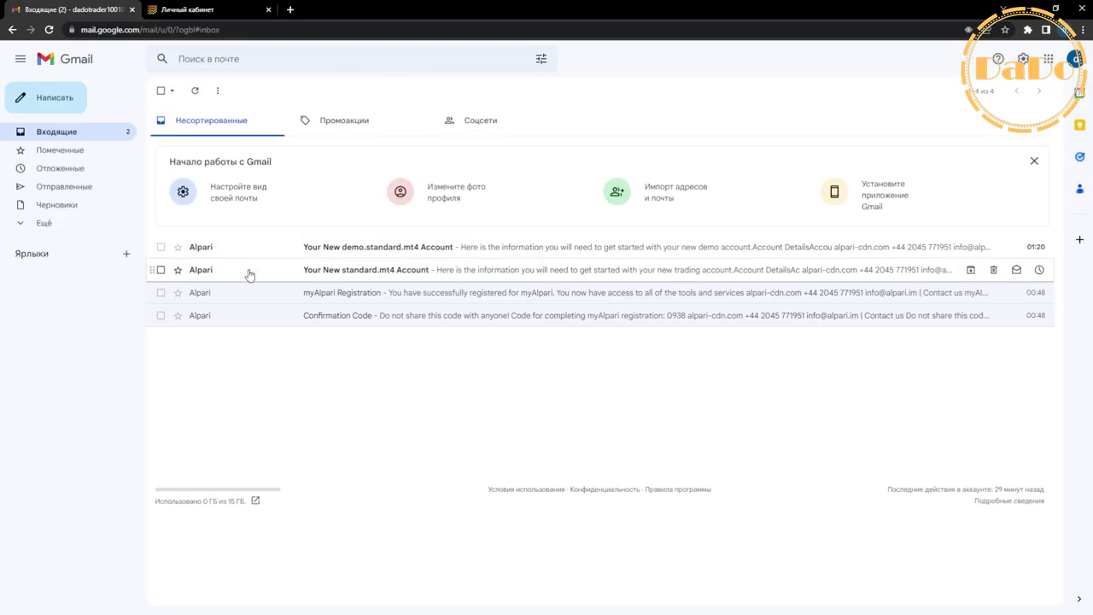
{"action": "left_click", "coordinate": [72, 9]}
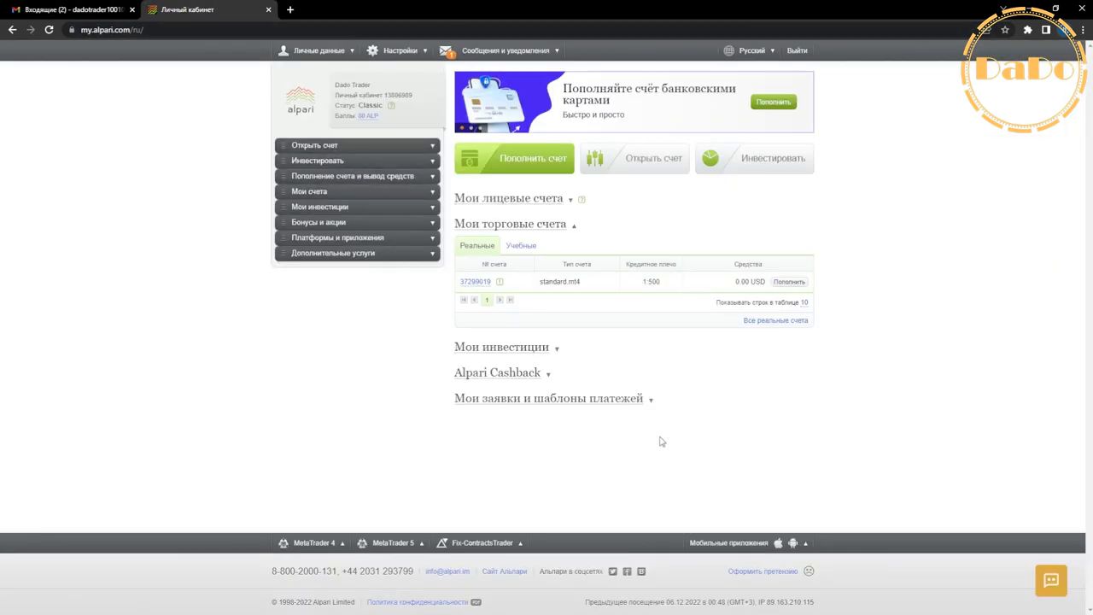
Open the Your New standard.mt4 Account email and highlight its heading and account type.
{"action": "left_click", "coordinate": [69, 9]}
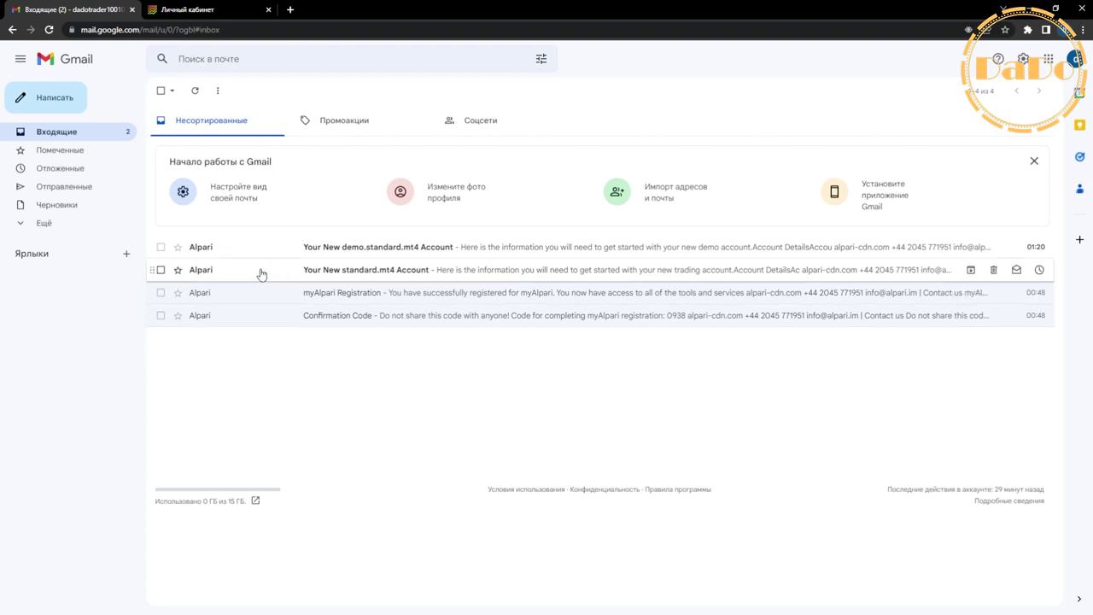
{"action": "left_click", "coordinate": [301, 272]}
{"action": "left_click_drag", "start_coordinate": [408, 292], "coordinate": [557, 290]}
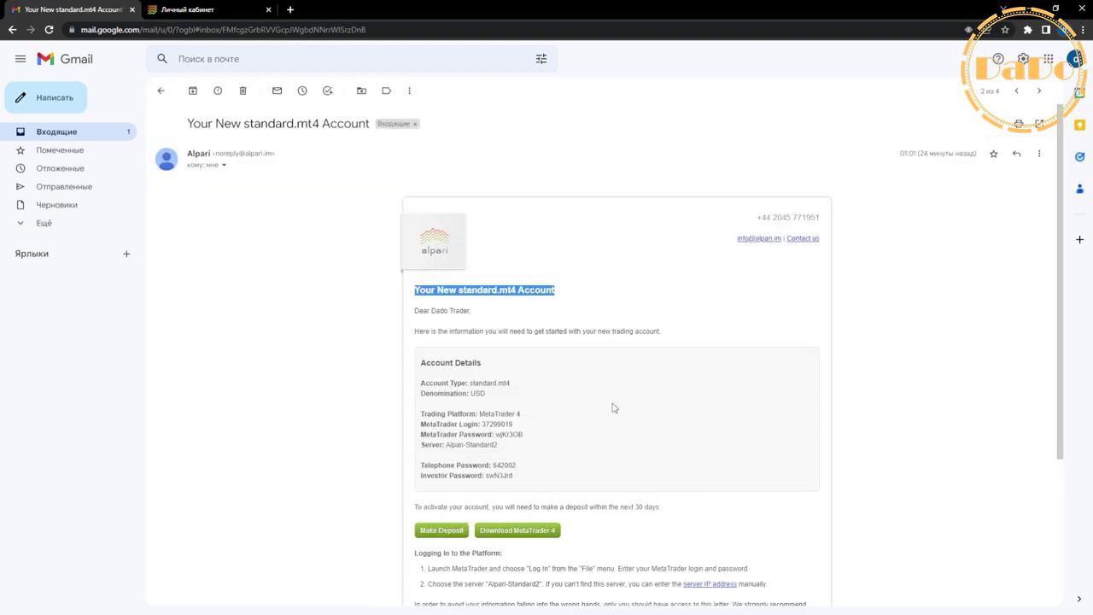
{"action": "left_click_drag", "start_coordinate": [470, 386], "coordinate": [511, 386]}
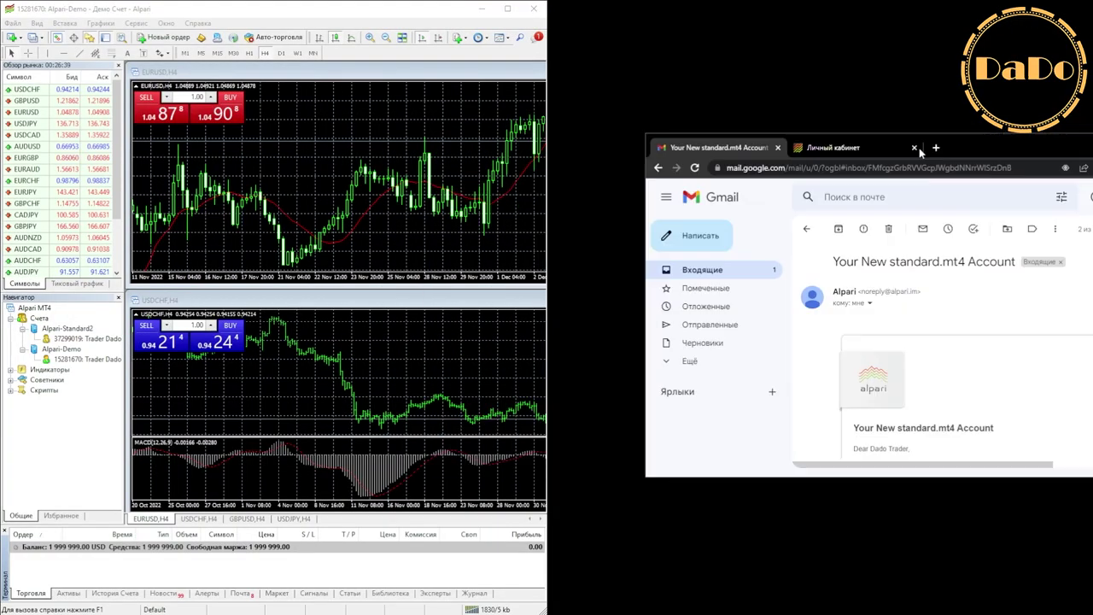
Snap Chrome beside MetaTrader 4, compare the Alpari-Standard2 login with the email's Account Details.
{"action": "key", "text": "super+Right"}
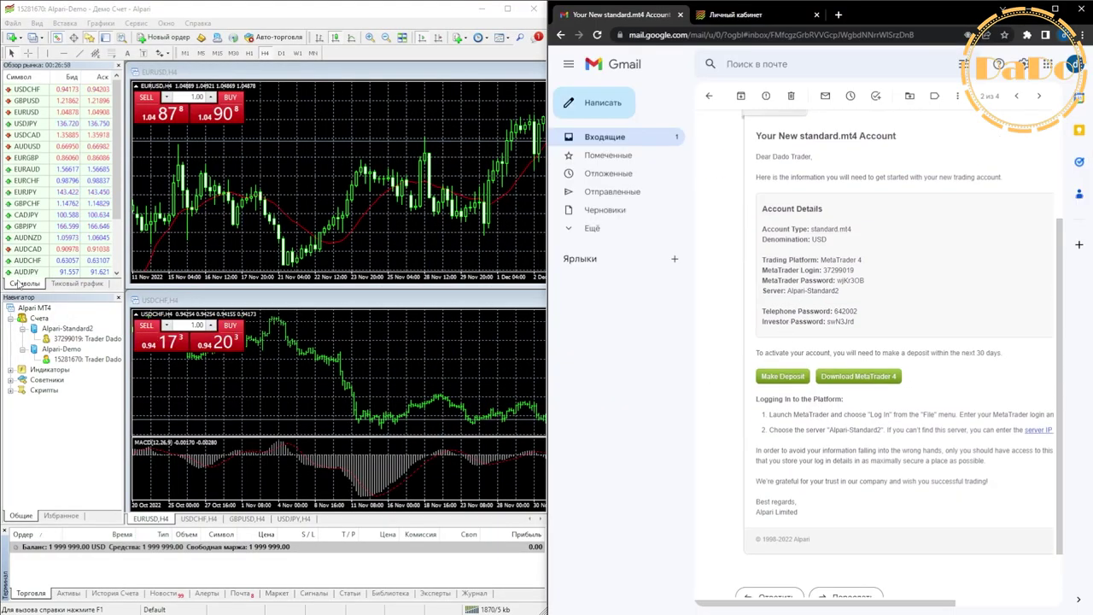
{"action": "left_click", "coordinate": [34, 329]}
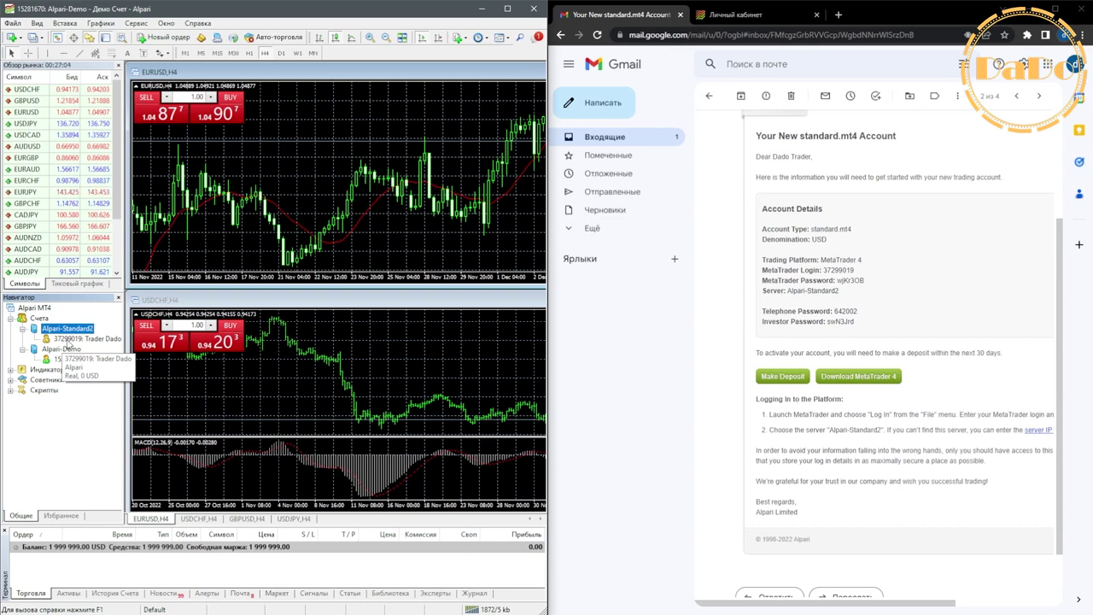
{"action": "double_click", "coordinate": [837, 270]}
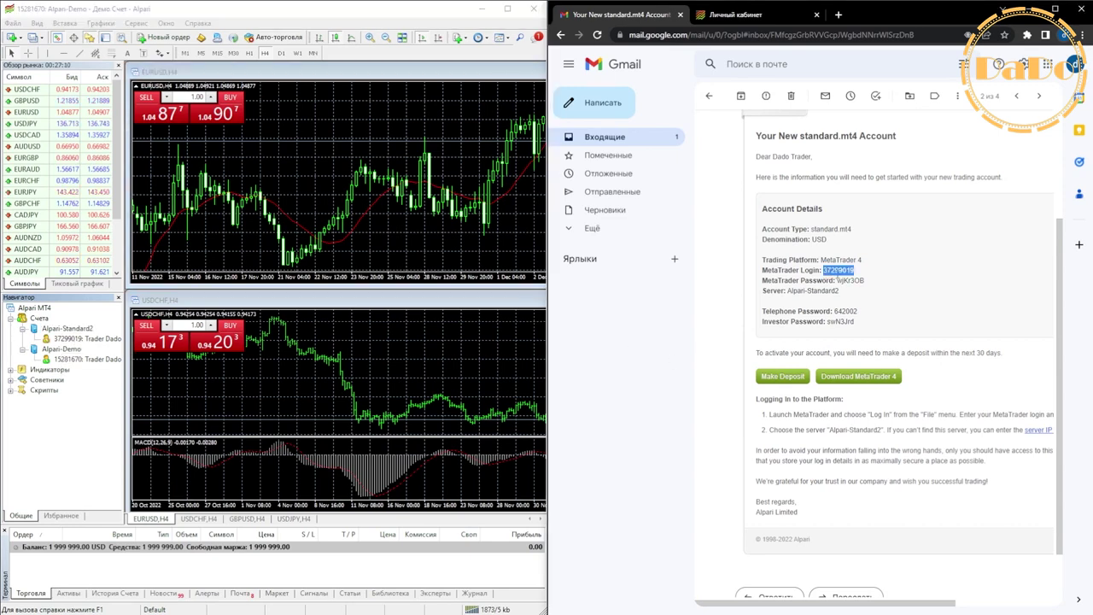
{"action": "left_click_drag", "start_coordinate": [864, 326], "coordinate": [760, 214]}
{"action": "left_click", "coordinate": [561, 35]}
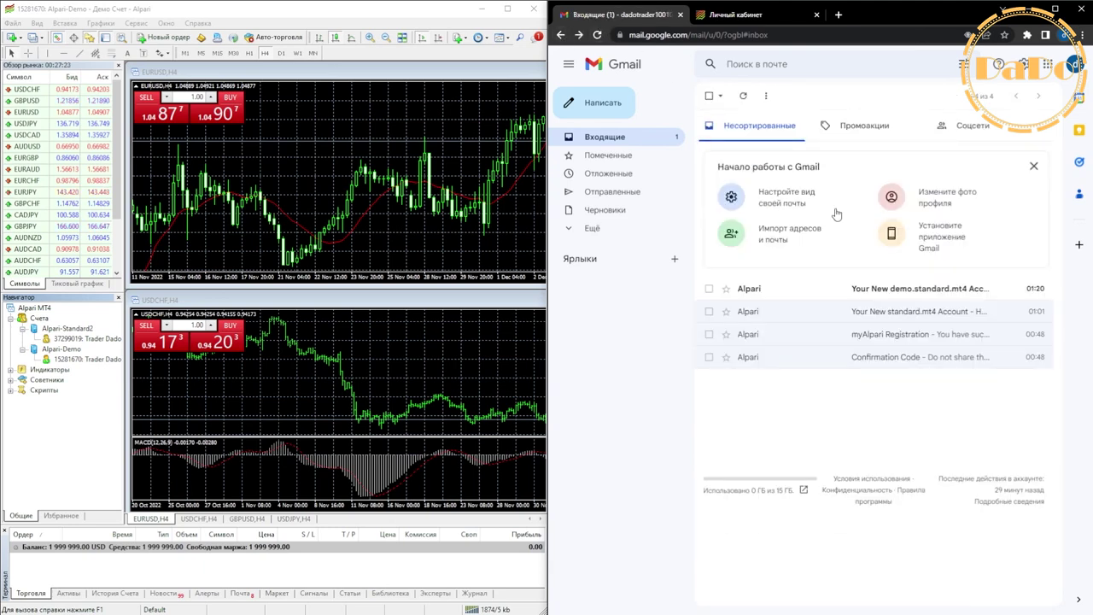
Match the Alpari-Demo login number against the demo.standard.mt4 email, then cancel the login prompt.
{"action": "left_click", "coordinate": [831, 290]}
{"action": "scroll", "coordinate": [802, 431], "scroll_direction": "down", "scroll_amount": 2}
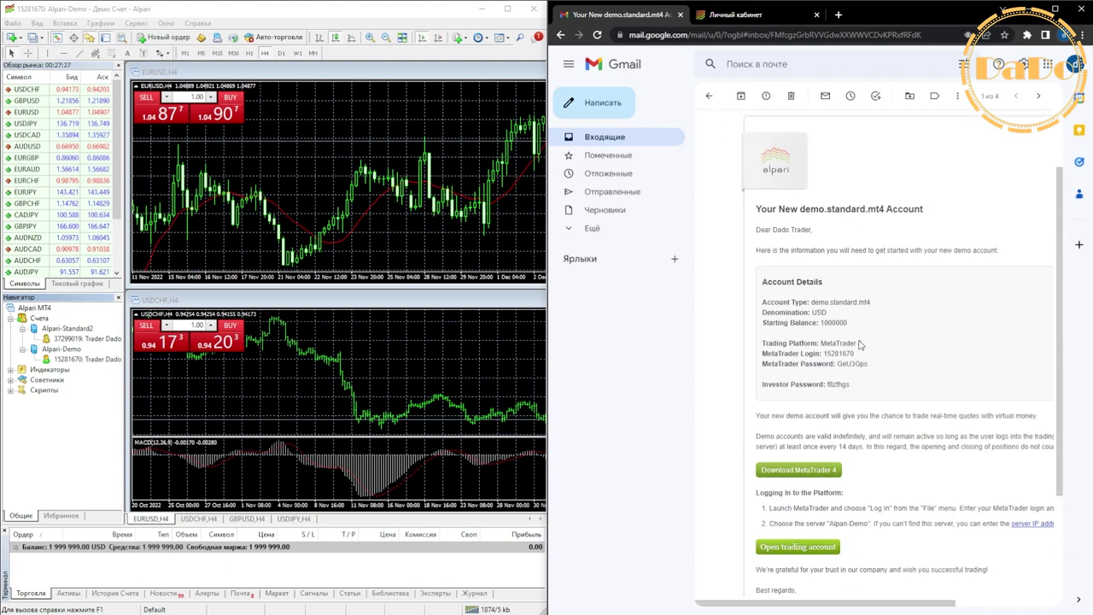
{"action": "double_click", "coordinate": [86, 359]}
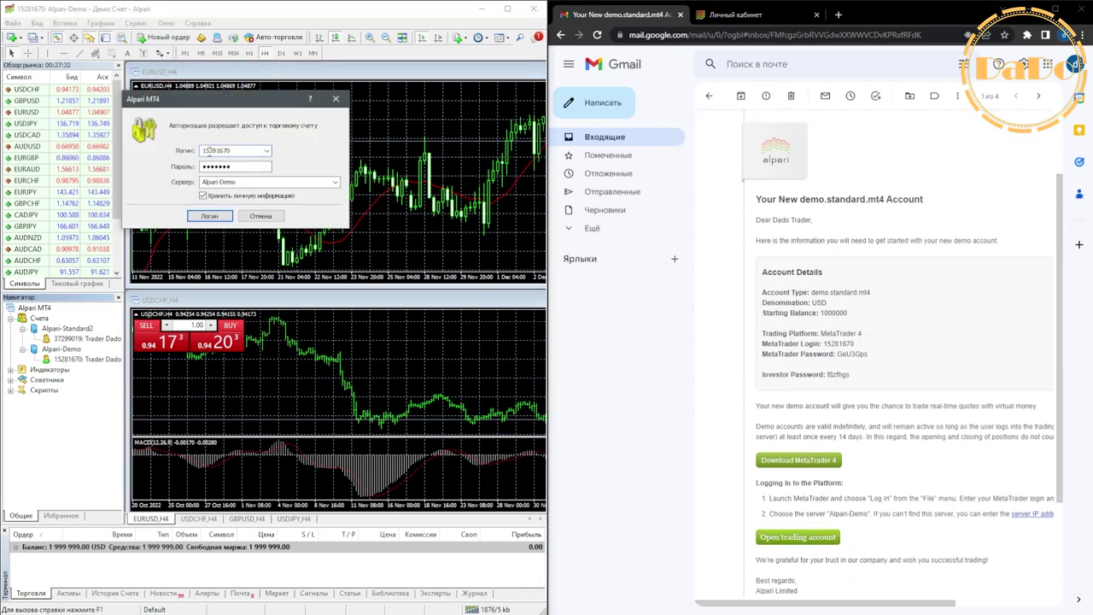
{"action": "left_click_drag", "start_coordinate": [203, 151], "coordinate": [223, 151]}
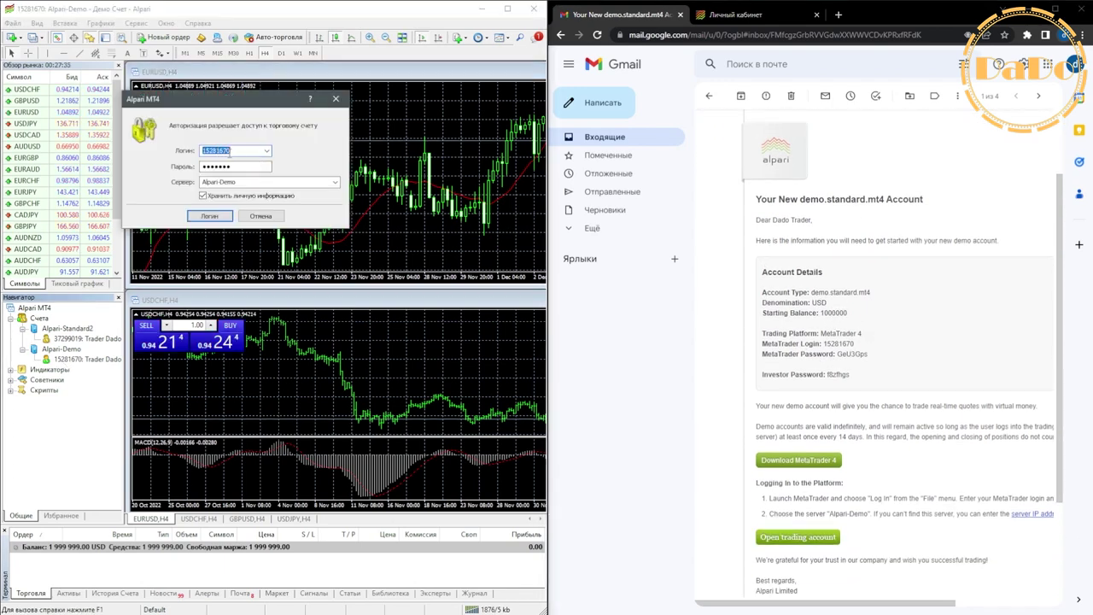
{"action": "left_click_drag", "start_coordinate": [822, 345], "coordinate": [853, 345]}
{"action": "left_click", "coordinate": [859, 349]}
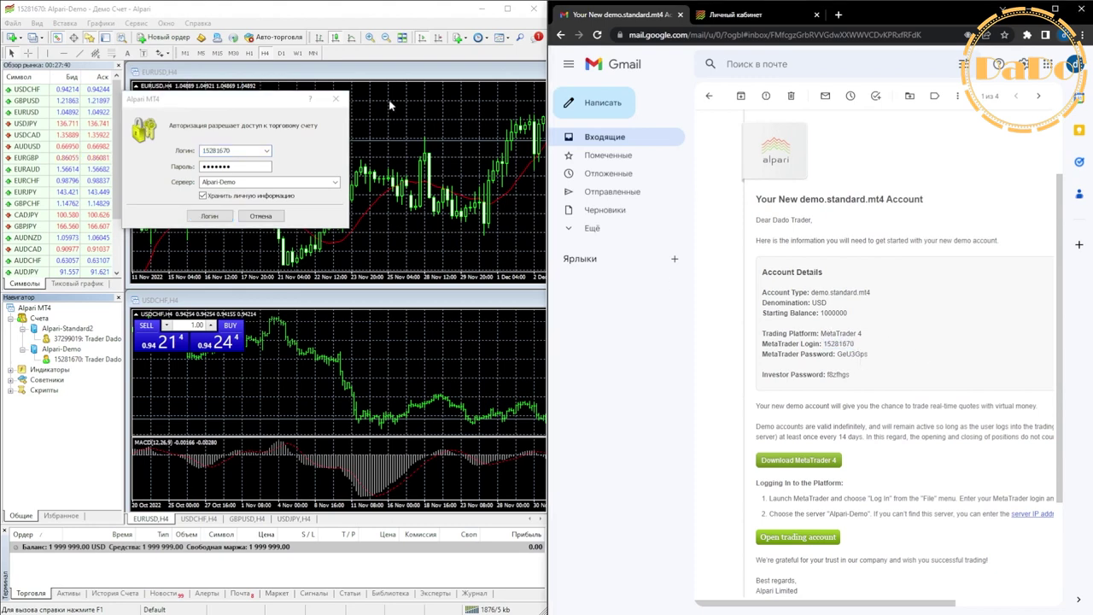
{"action": "left_click", "coordinate": [335, 99]}
{"action": "left_click", "coordinate": [709, 95]}
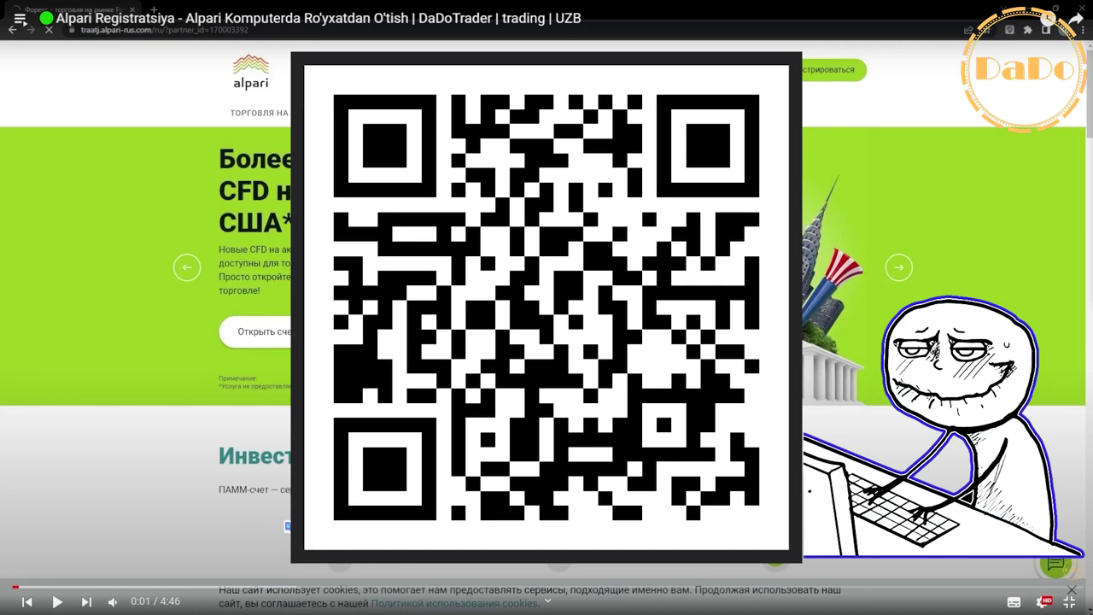
Play the Alpari registration video, select the Alpari referral link in its description, and go fullscreen.
{"action": "left_click", "coordinate": [957, 484]}
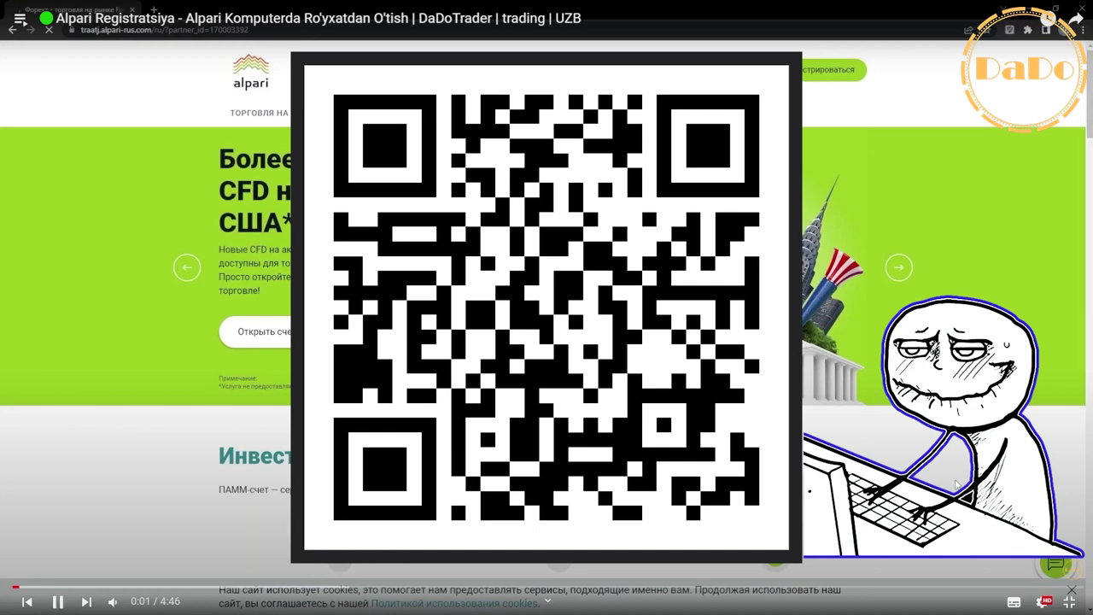
{"action": "scroll", "coordinate": [1016, 476], "scroll_direction": "down", "scroll_amount": 3}
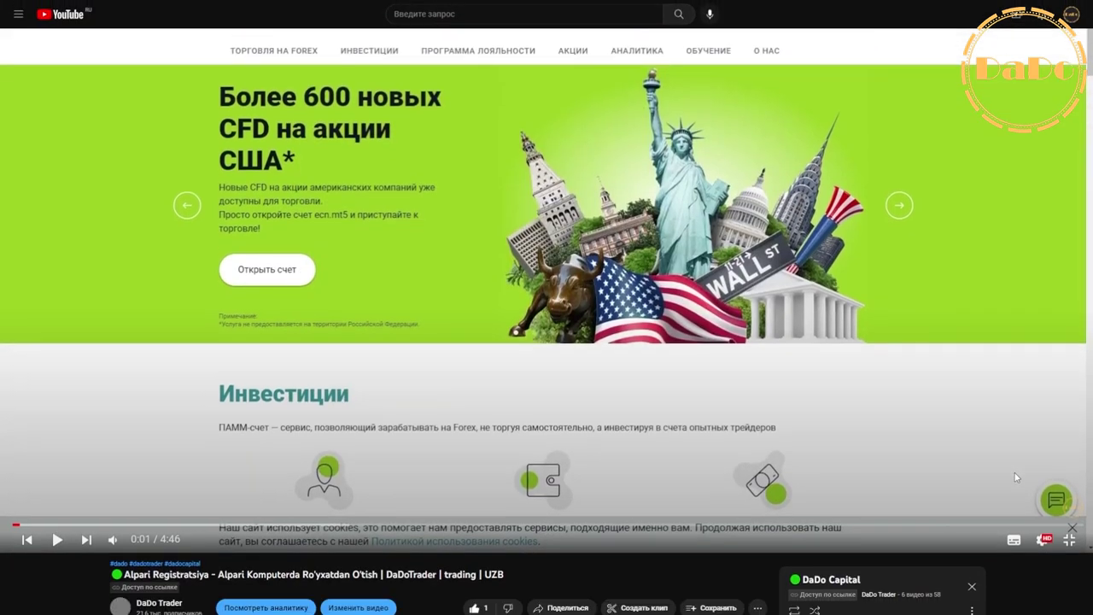
{"action": "scroll", "coordinate": [1017, 477], "scroll_direction": "down", "scroll_amount": 2}
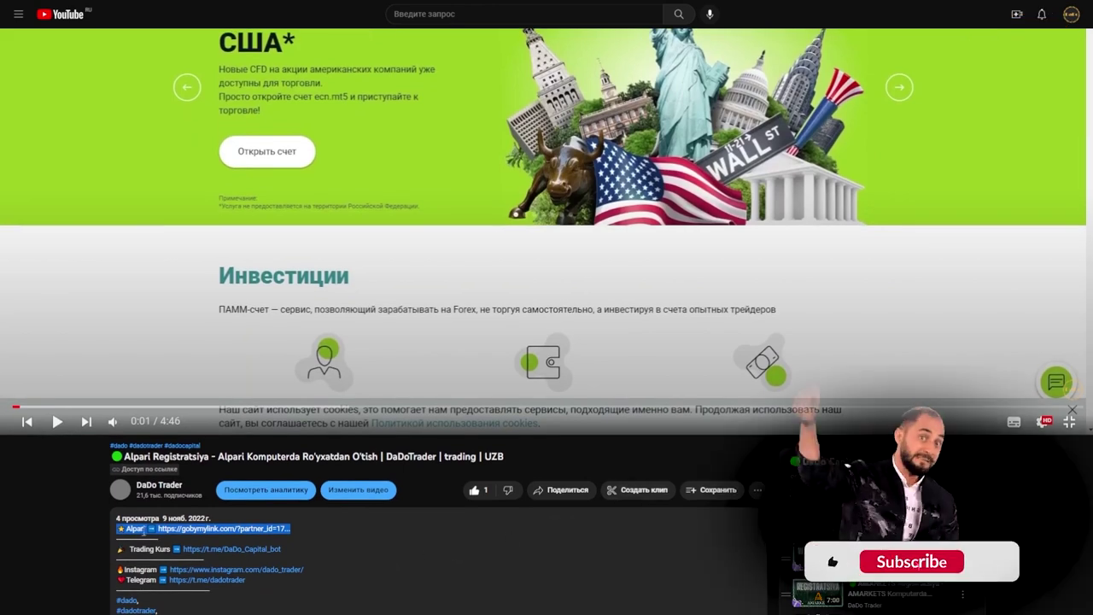
{"action": "left_click_drag", "start_coordinate": [124, 528], "coordinate": [293, 530]}
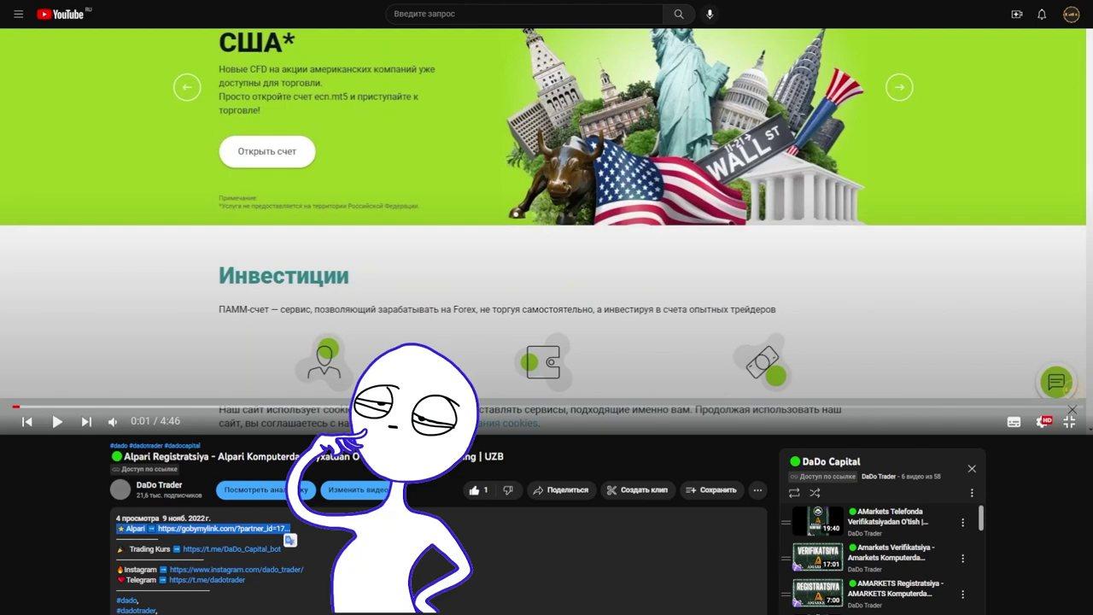
{"action": "key", "text": "f"}
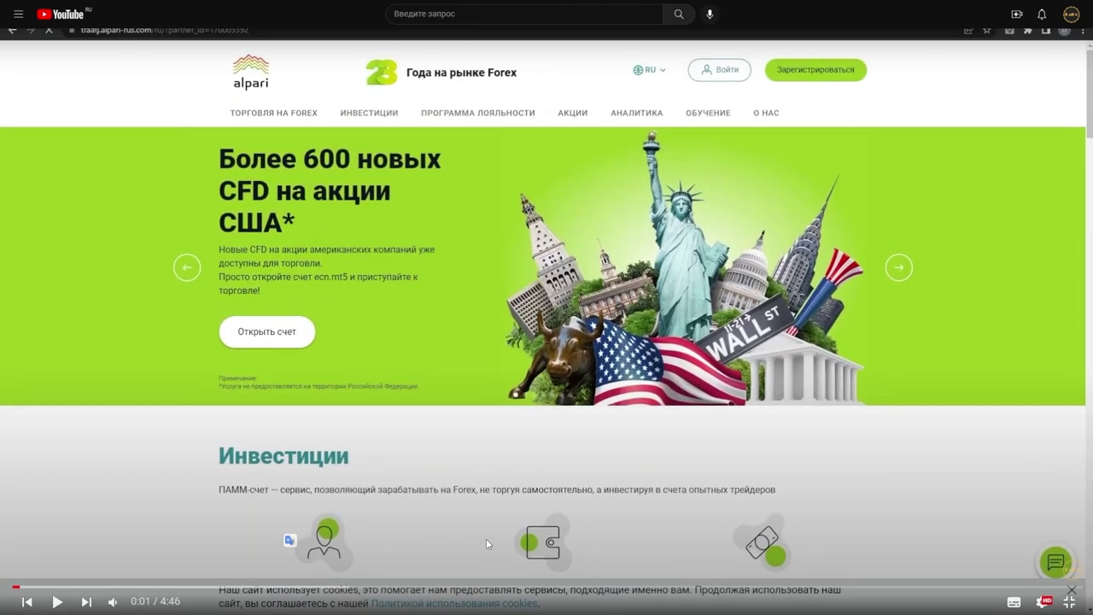